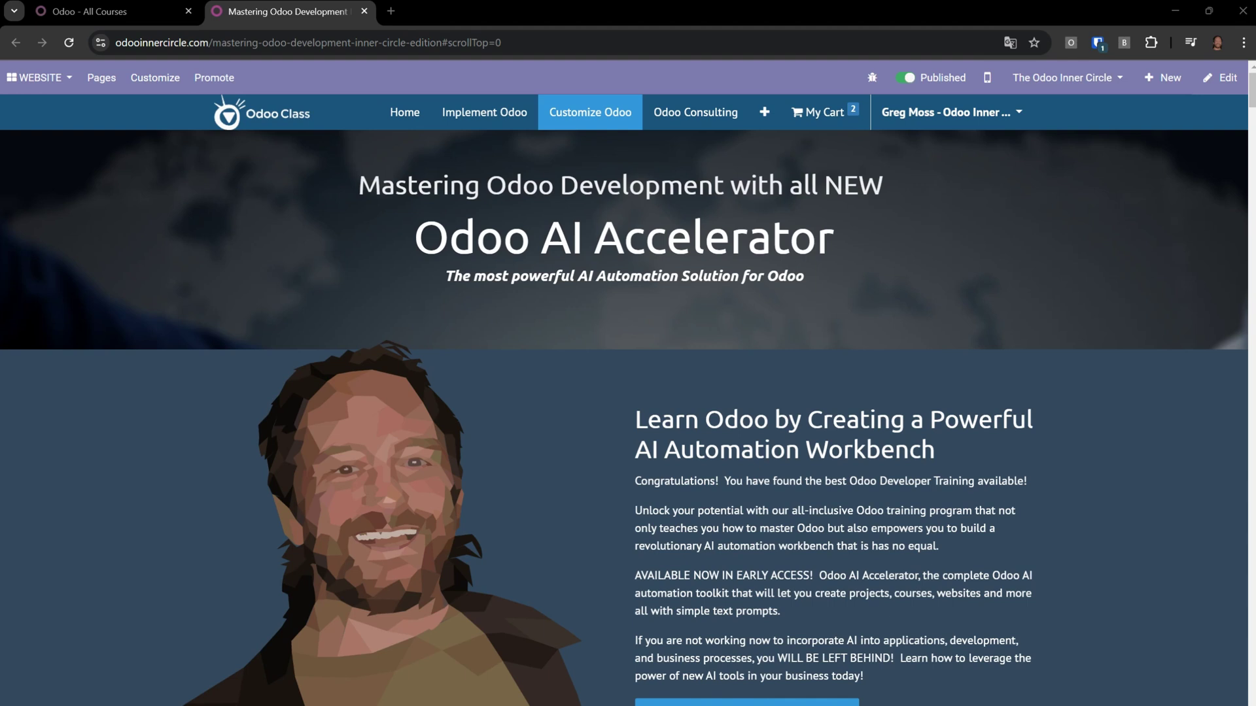
Step: Pick the Create Course template in AI Accelerator, then close it without running
{"action": "left_click", "coordinate": [1070, 43]}
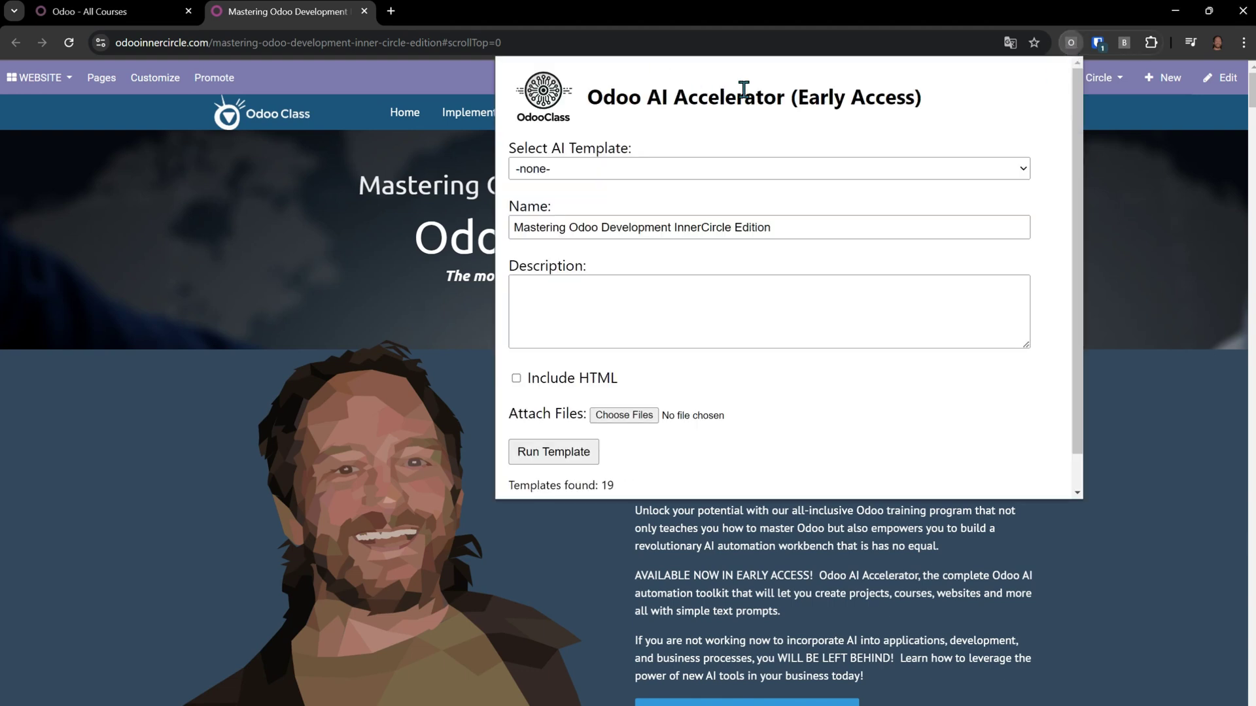
{"action": "left_click", "coordinate": [669, 171]}
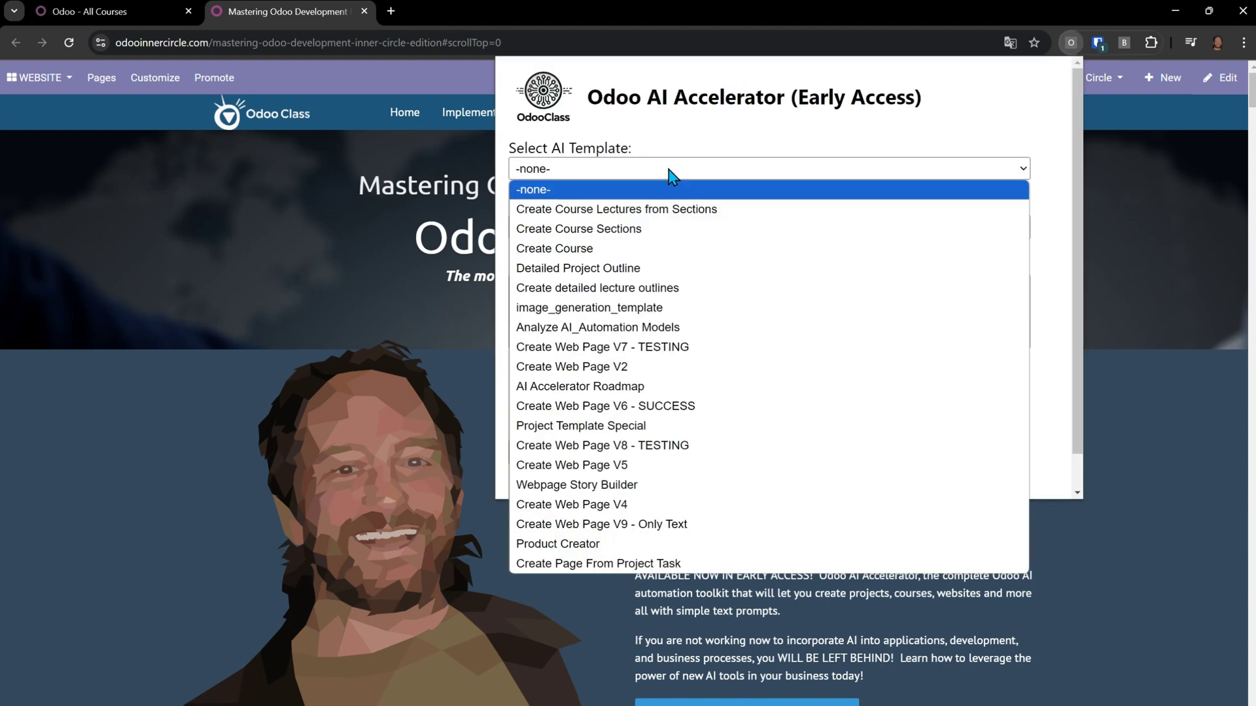
{"action": "left_click", "coordinate": [626, 249]}
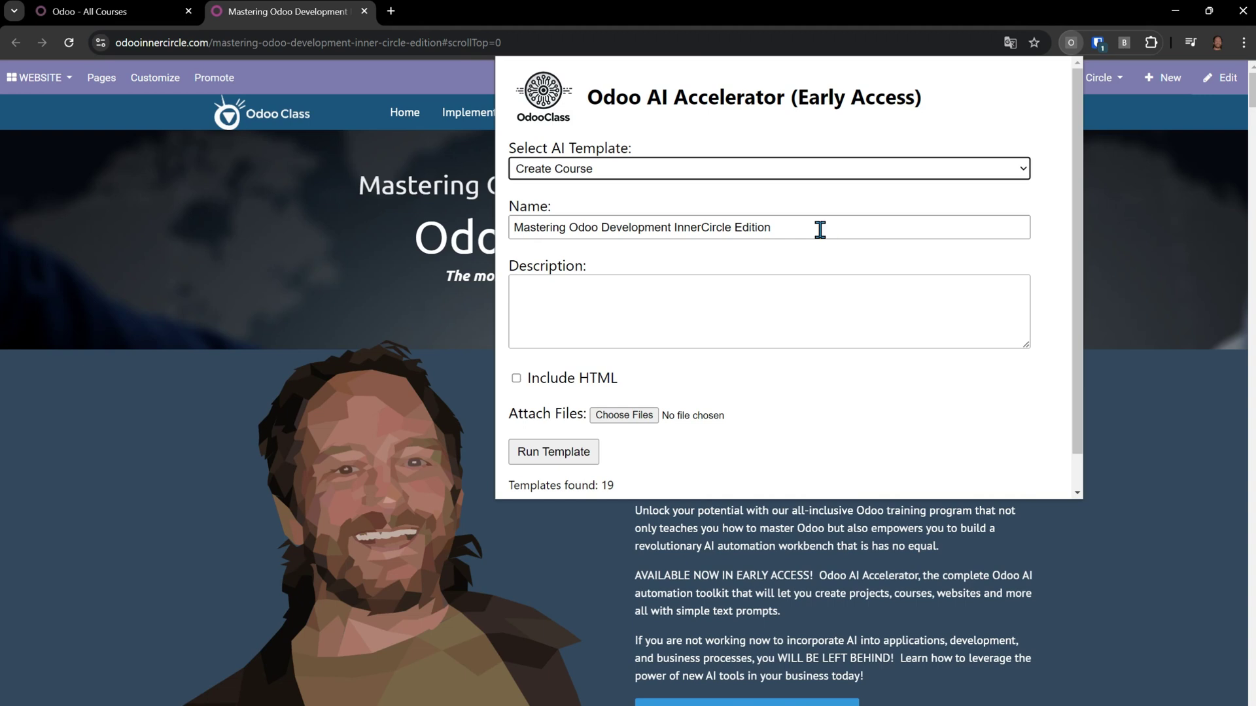
{"action": "left_click", "coordinate": [553, 452]}
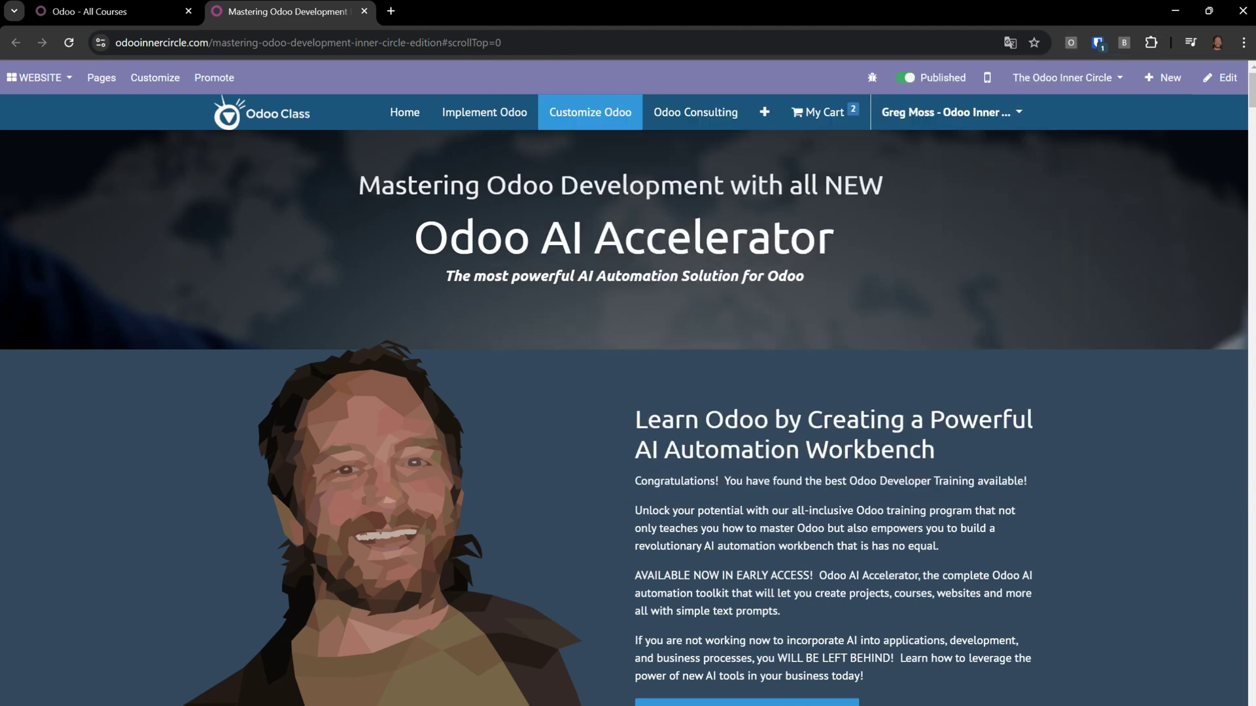
{"action": "left_click_drag", "start_coordinate": [1251, 91], "coordinate": [1238, 131]}
Step: Reselect Create Course, request all sections and modules with bonus sections separate, and enable Include HTML
{"action": "left_click", "coordinate": [1072, 51]}
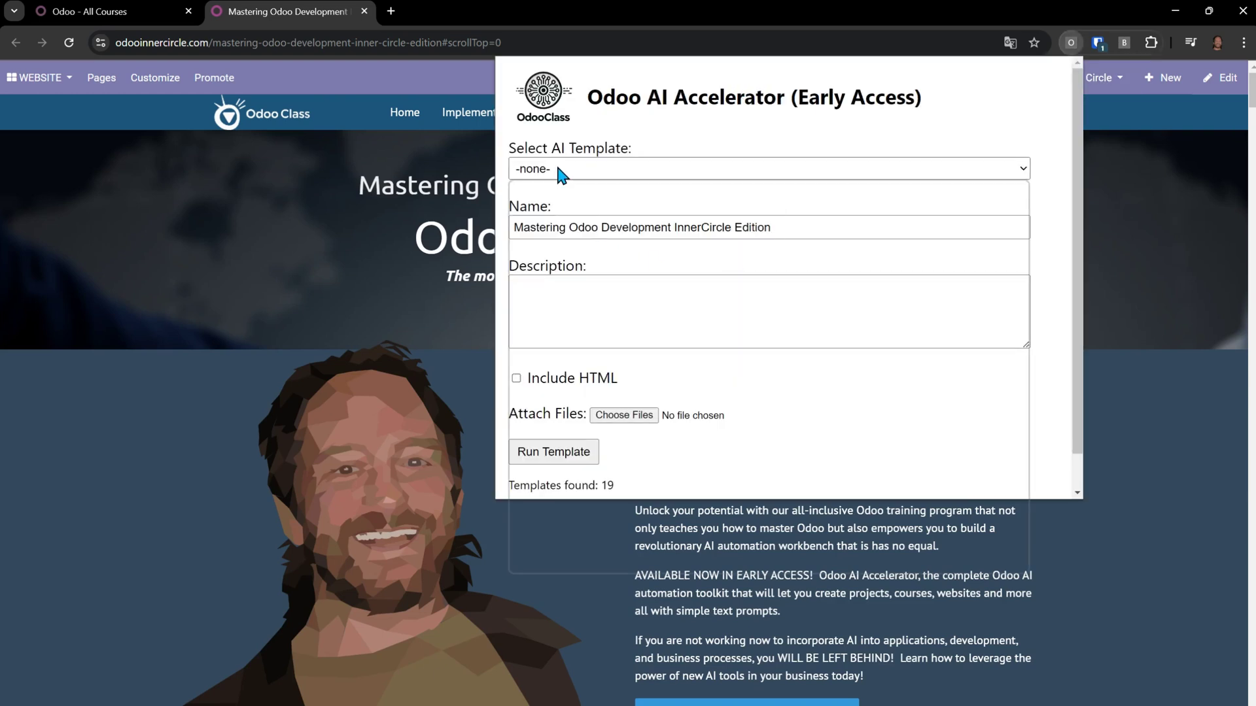
{"action": "left_click", "coordinate": [574, 172]}
{"action": "left_click", "coordinate": [582, 249]}
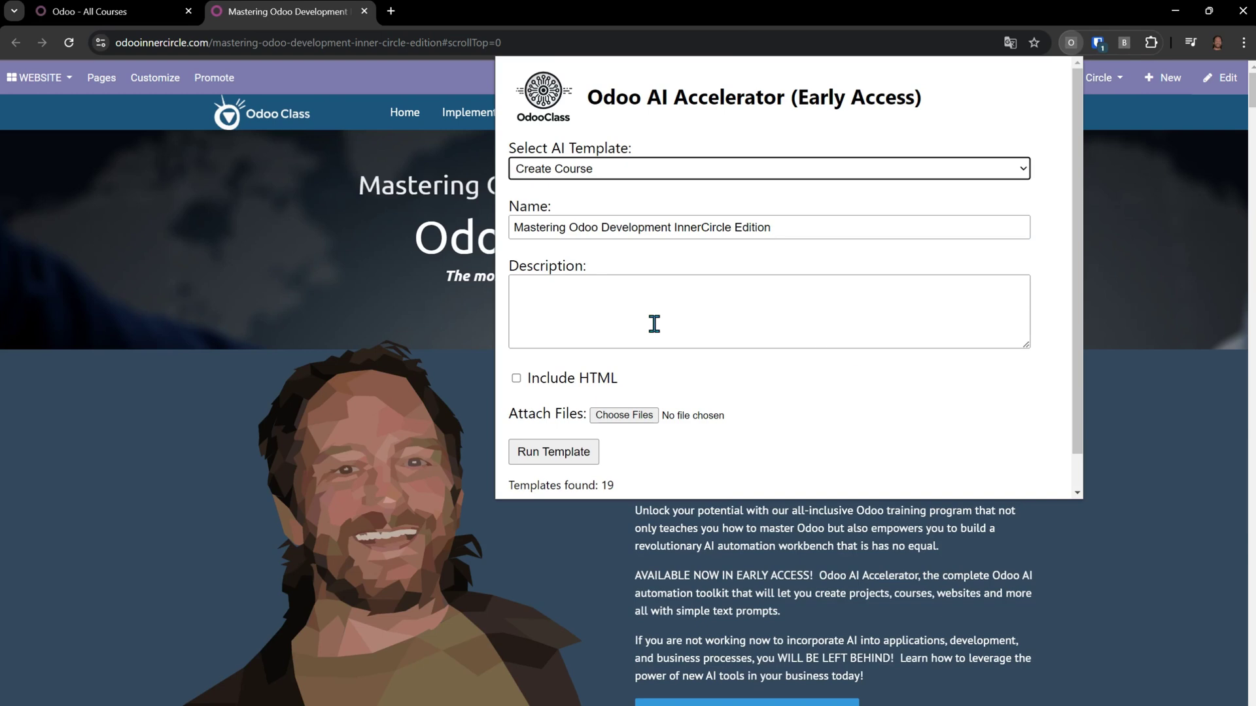
{"action": "left_click", "coordinate": [628, 311]}
{"action": "type", "text": "Make sure to include all the sections and modules. Break out the bonsus"}
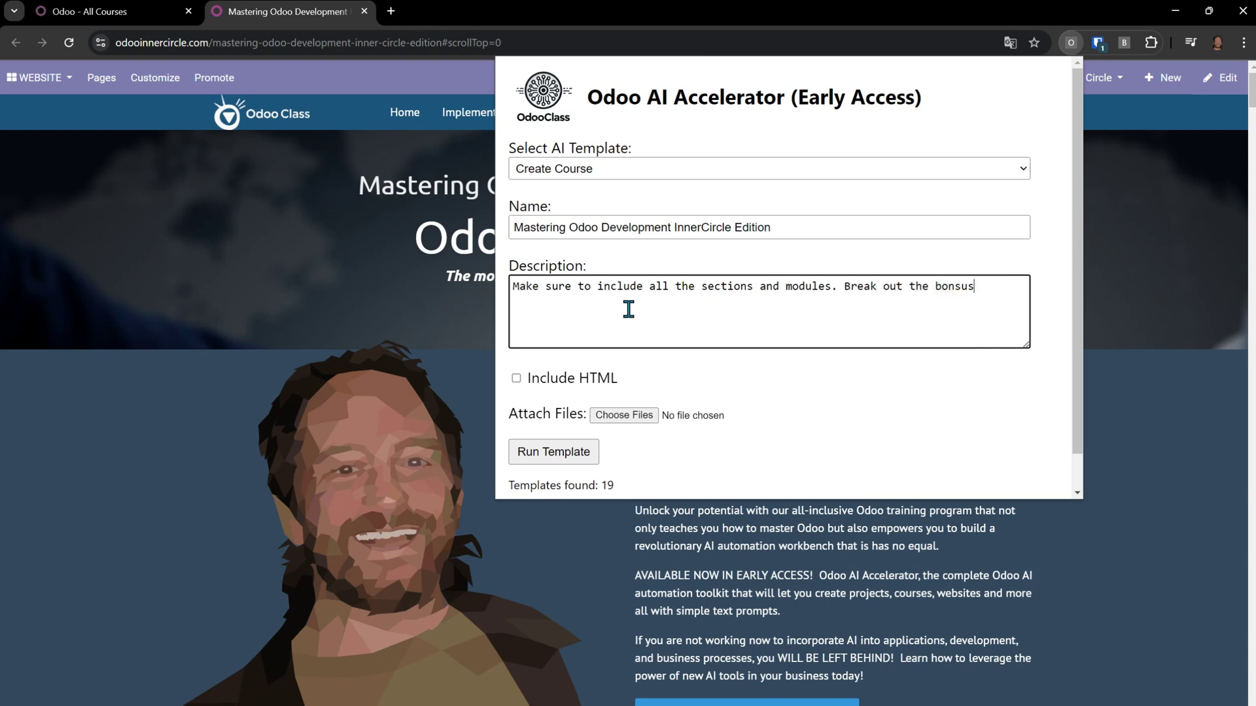
{"action": "key", "text": "BackSpace"}
{"action": "key", "text": "BackSpace"}
{"action": "key", "text": "BackSpace"}
{"action": "type", "text": "us sections seperately"}
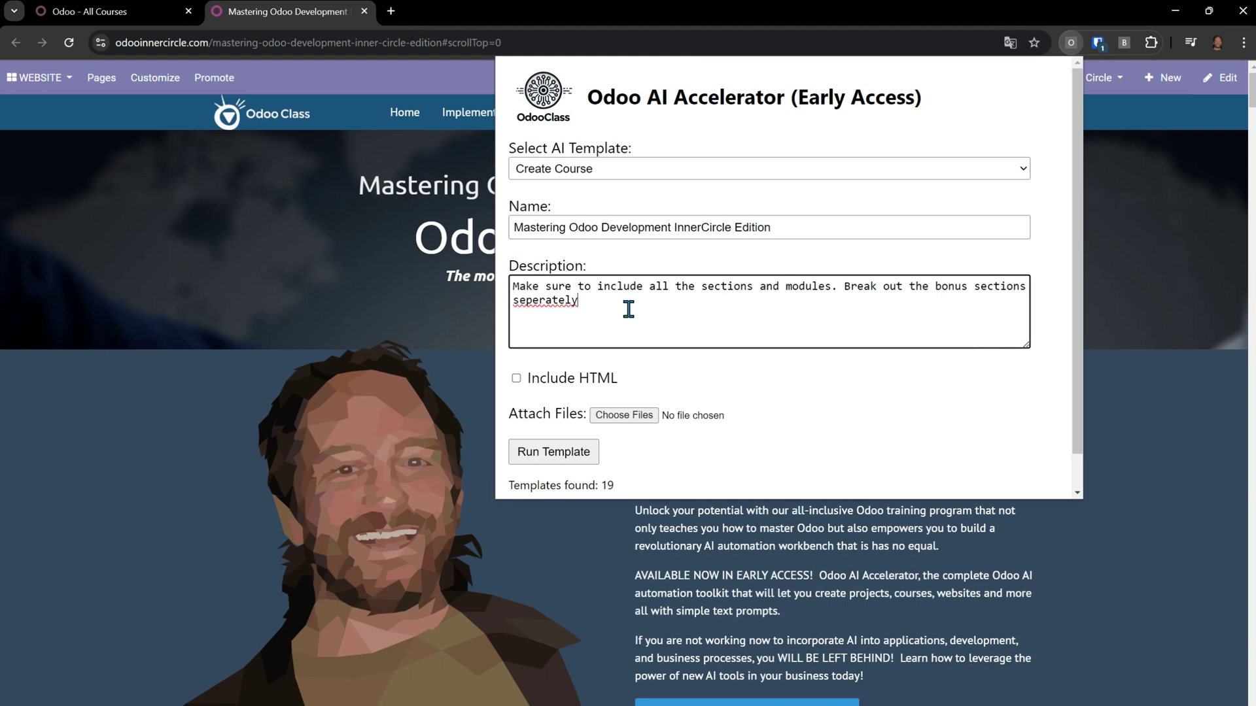
{"action": "left_click", "coordinate": [575, 380]}
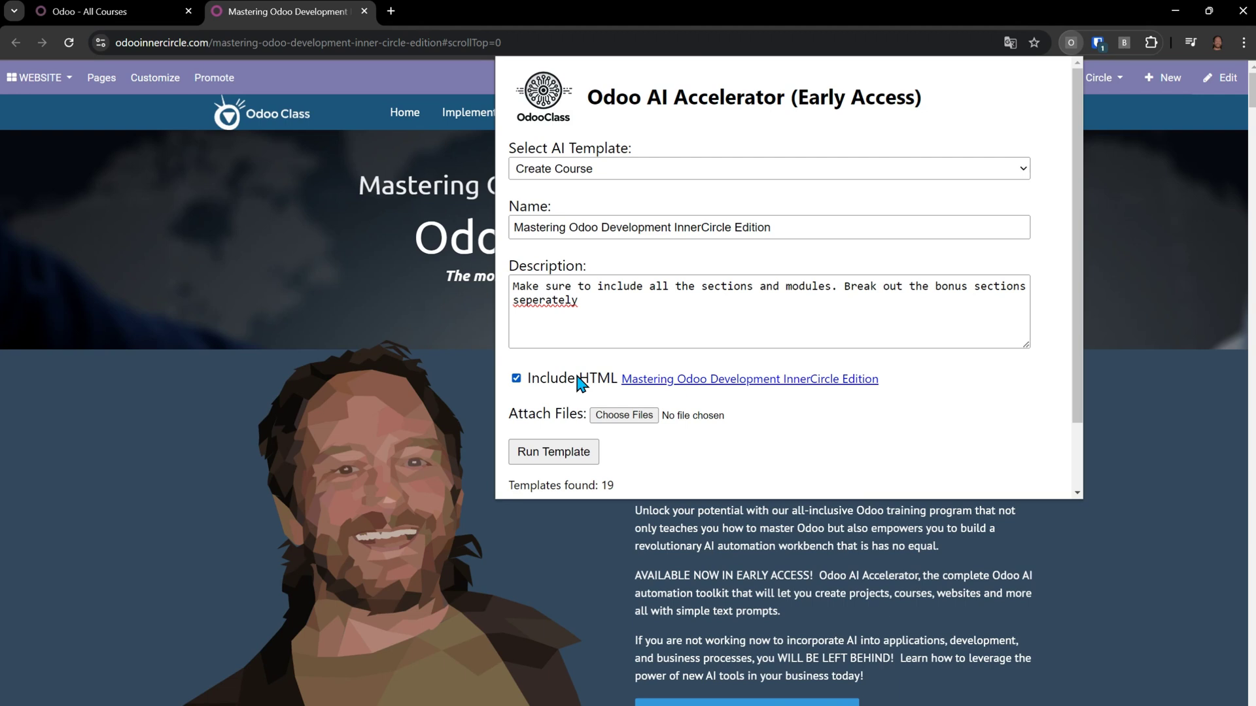
Step: Run the Create Course template and view the new course's generated description
{"action": "left_click", "coordinate": [561, 456]}
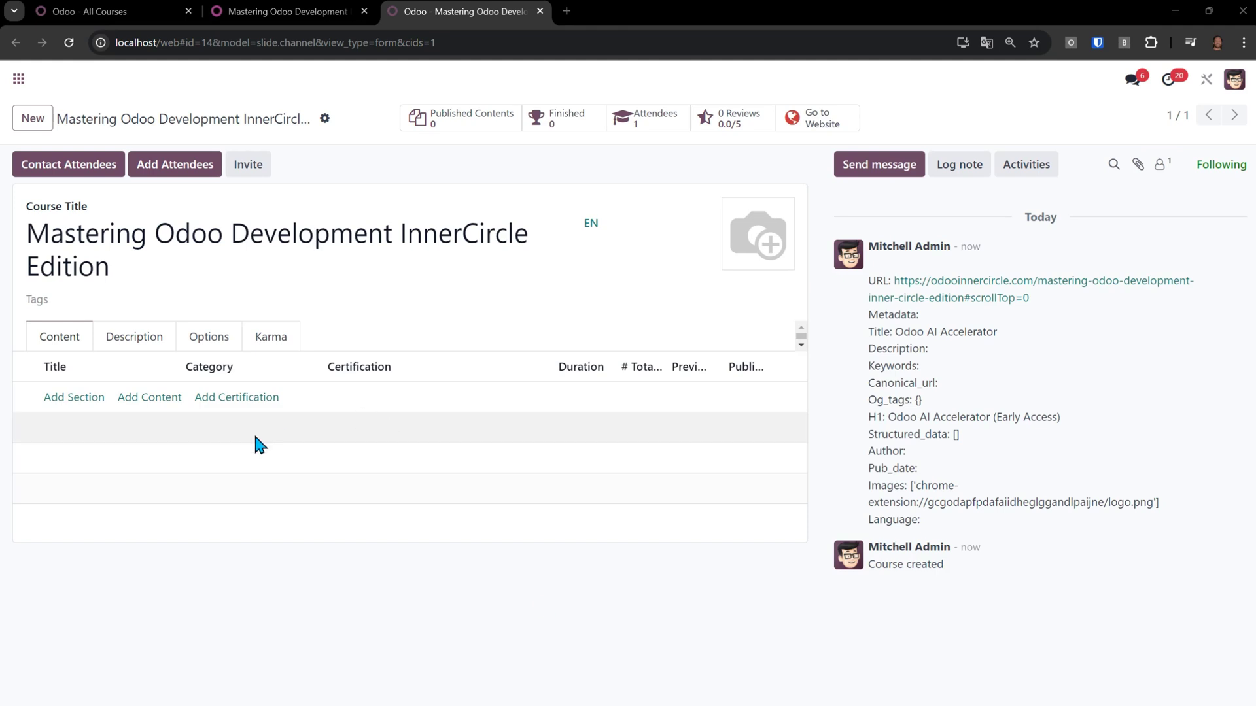
{"action": "left_click", "coordinate": [130, 339]}
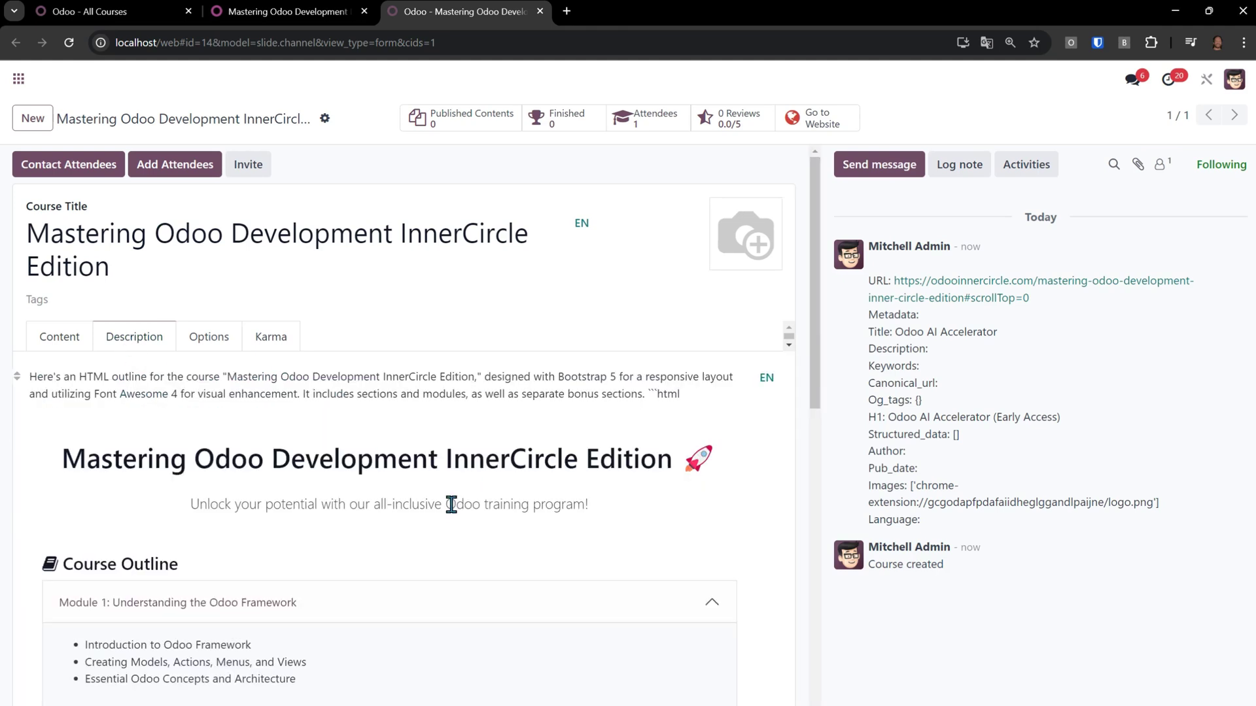
{"action": "scroll", "coordinate": [449, 508], "scroll_direction": "down", "scroll_amount": 3}
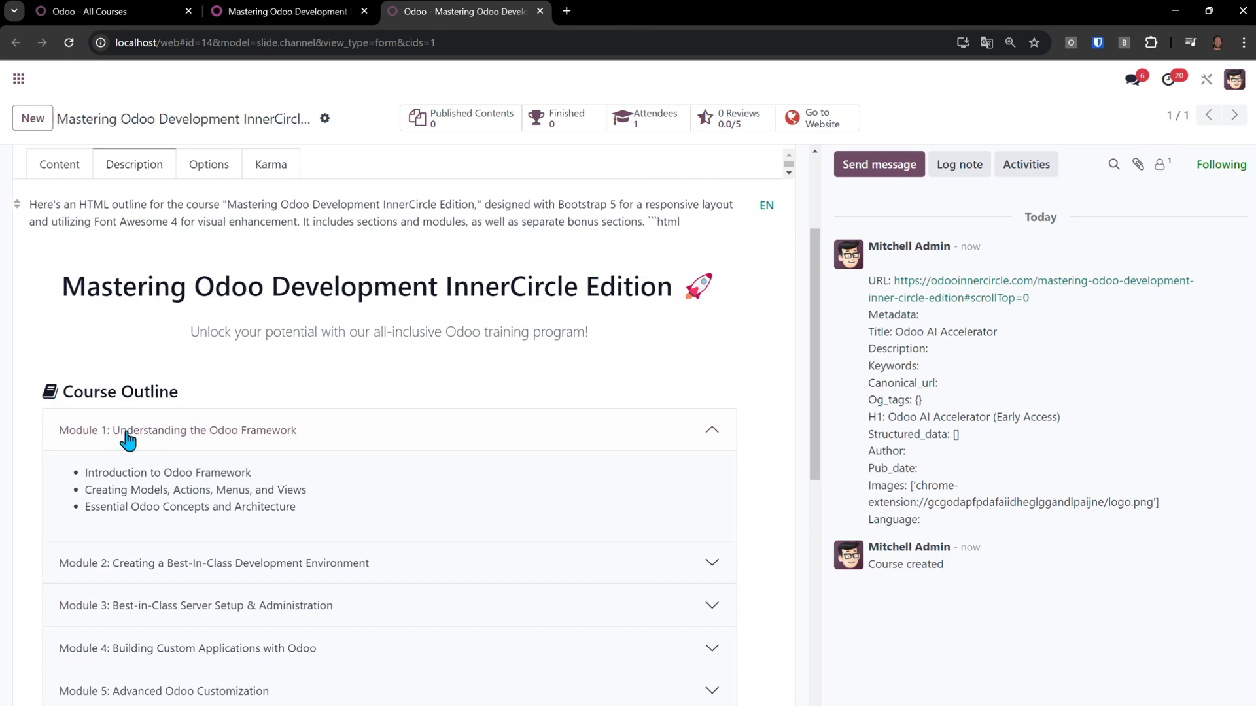
{"action": "scroll", "coordinate": [168, 507], "scroll_direction": "down", "scroll_amount": 3}
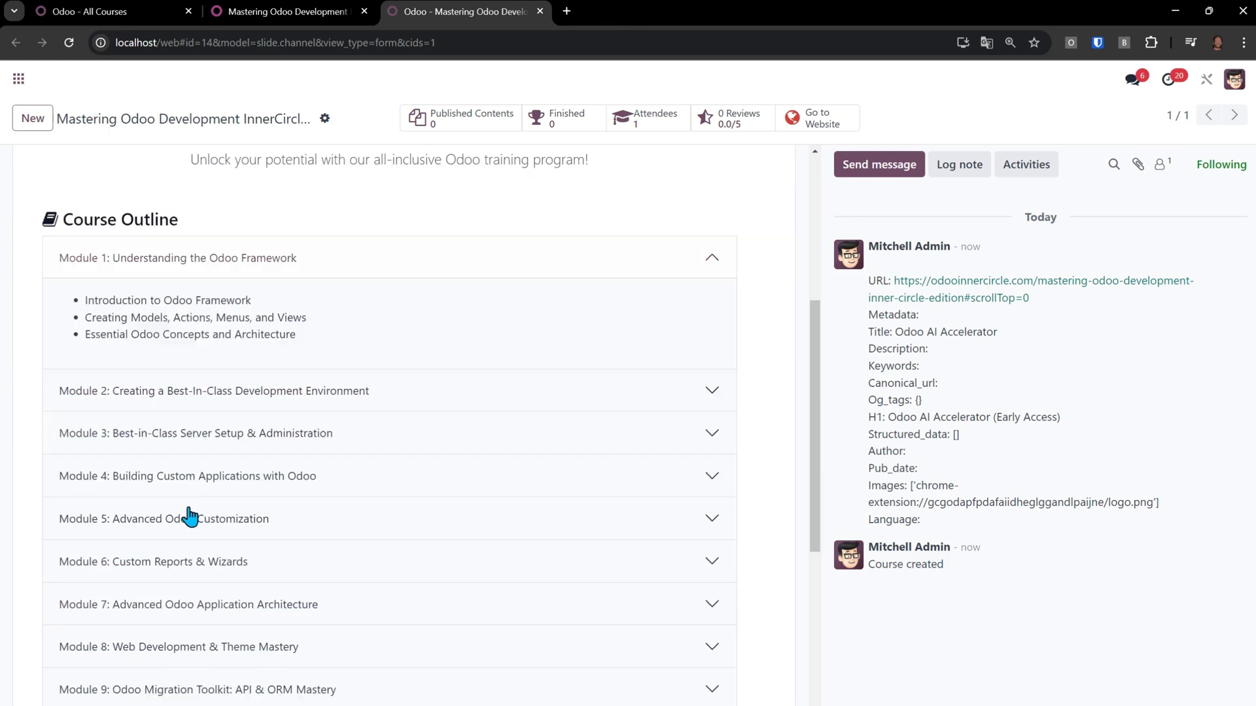
Step: Expand Modules 2 through 7 of the course outline
{"action": "left_click", "coordinate": [700, 391]}
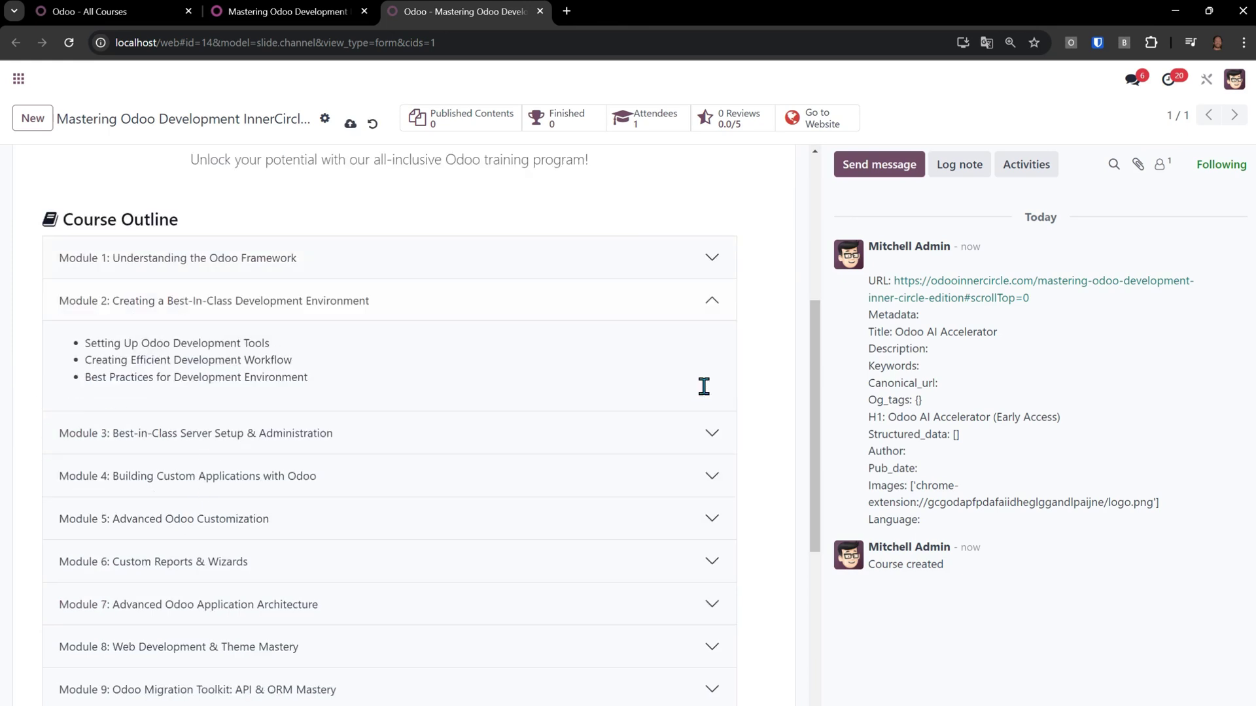
{"action": "left_click", "coordinate": [729, 437]}
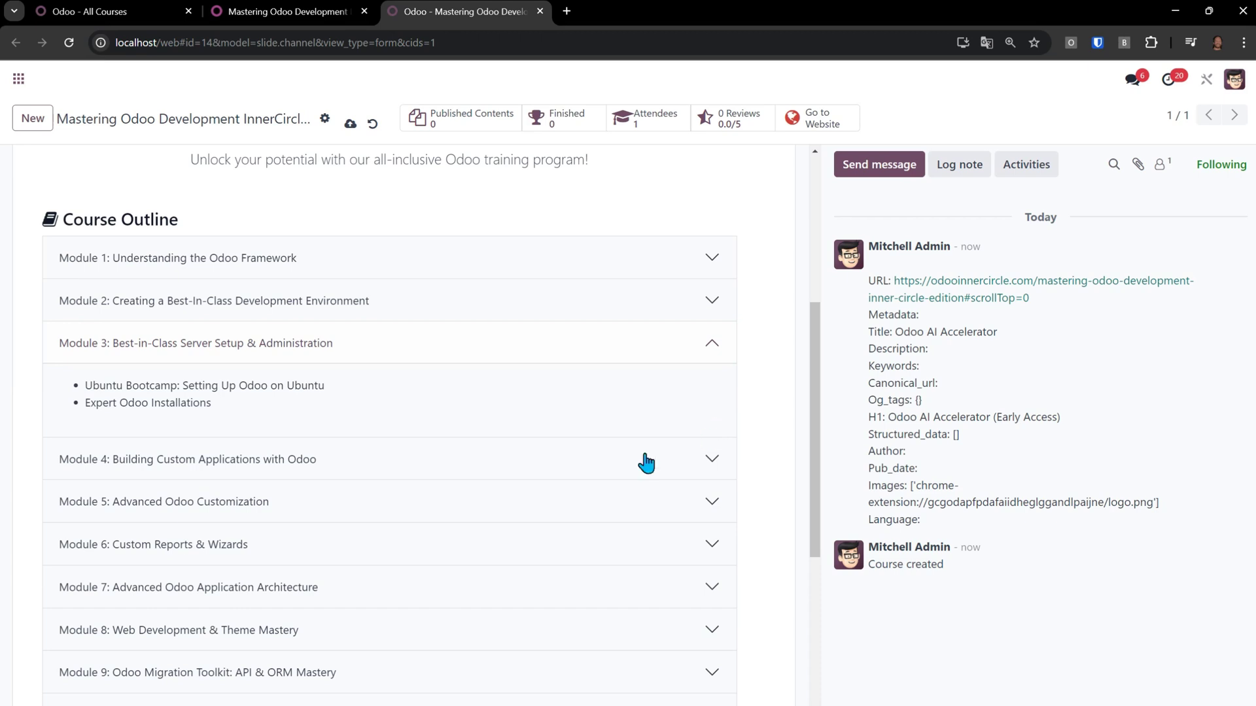
{"action": "left_click", "coordinate": [713, 473]}
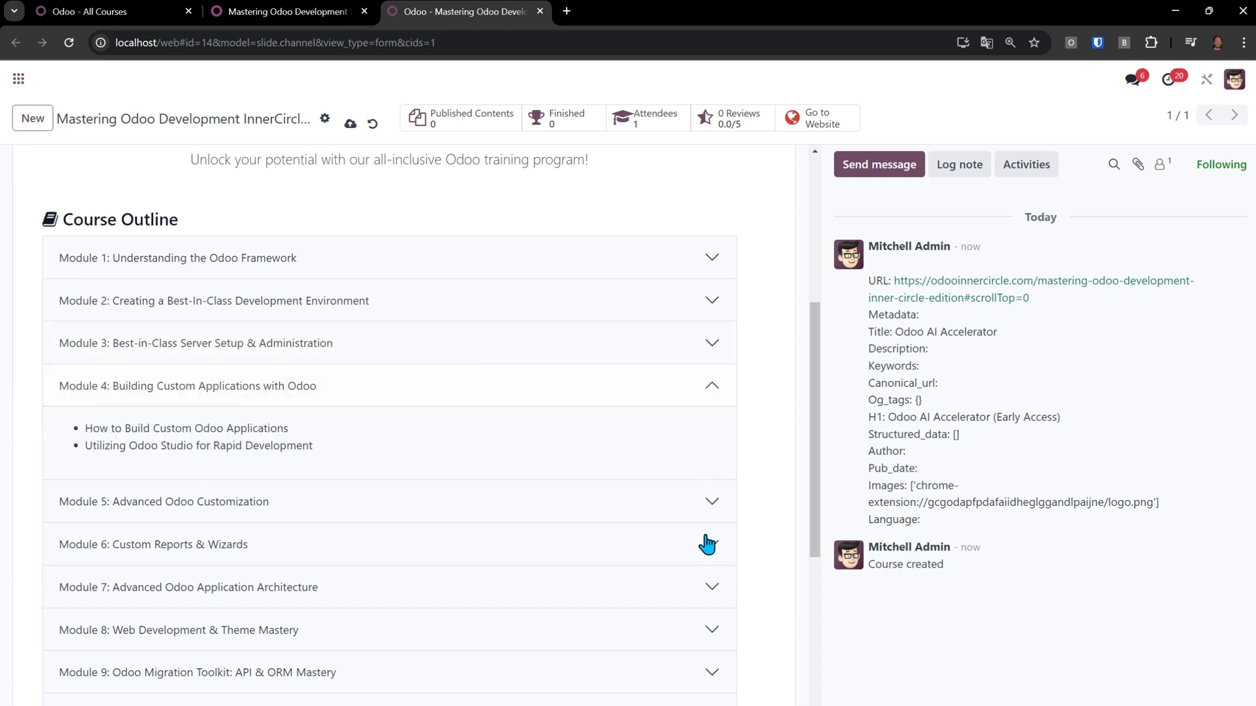
{"action": "left_click", "coordinate": [714, 509]}
{"action": "left_click", "coordinate": [714, 544]}
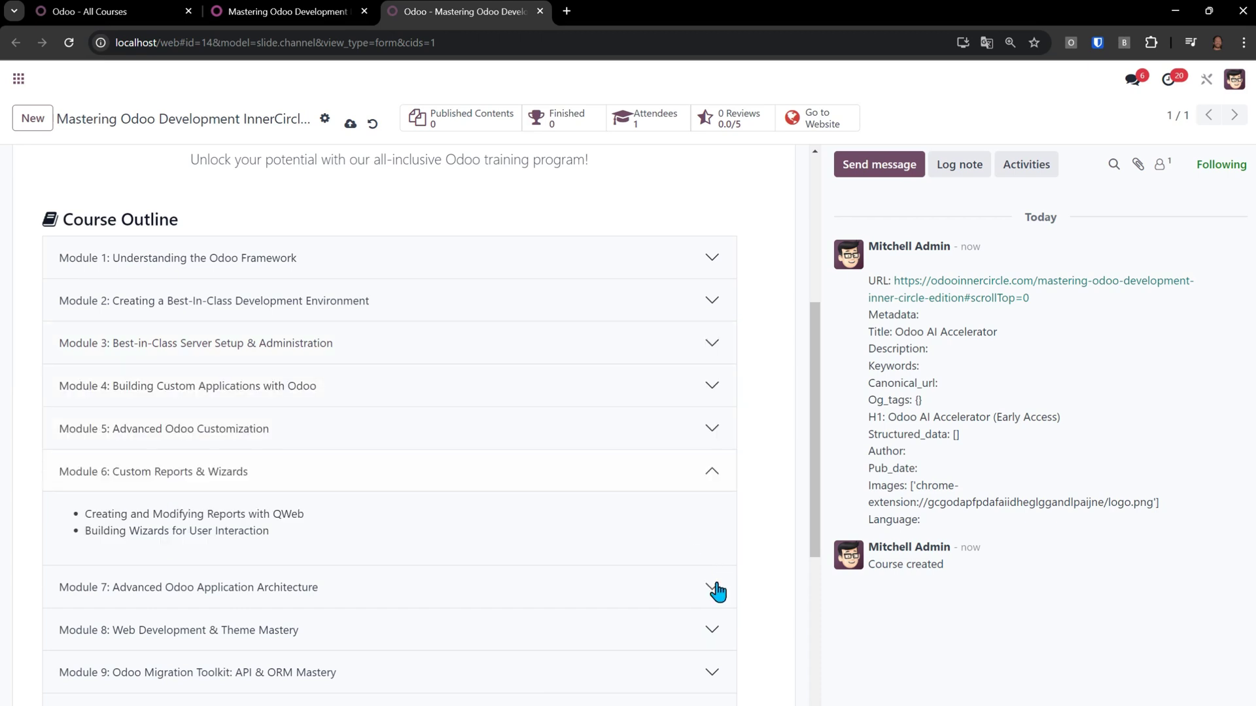
{"action": "left_click", "coordinate": [714, 591]}
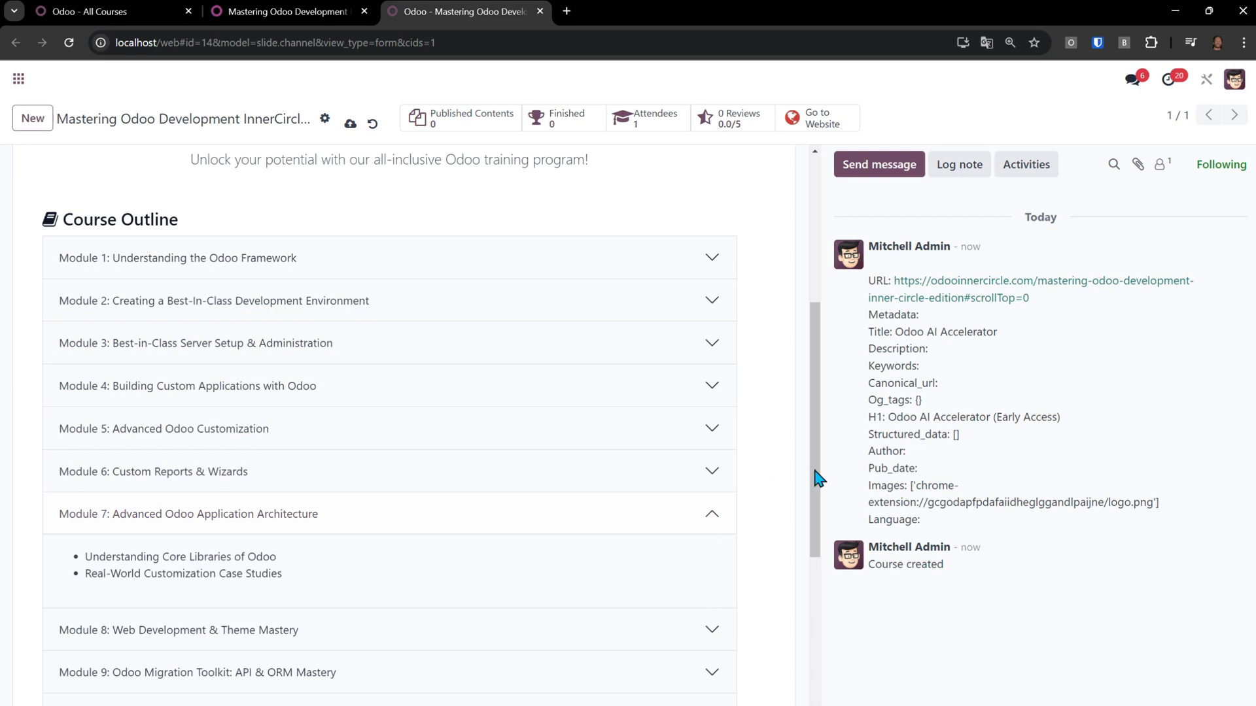
{"action": "scroll", "coordinate": [822, 472], "scroll_direction": "up", "scroll_amount": 6}
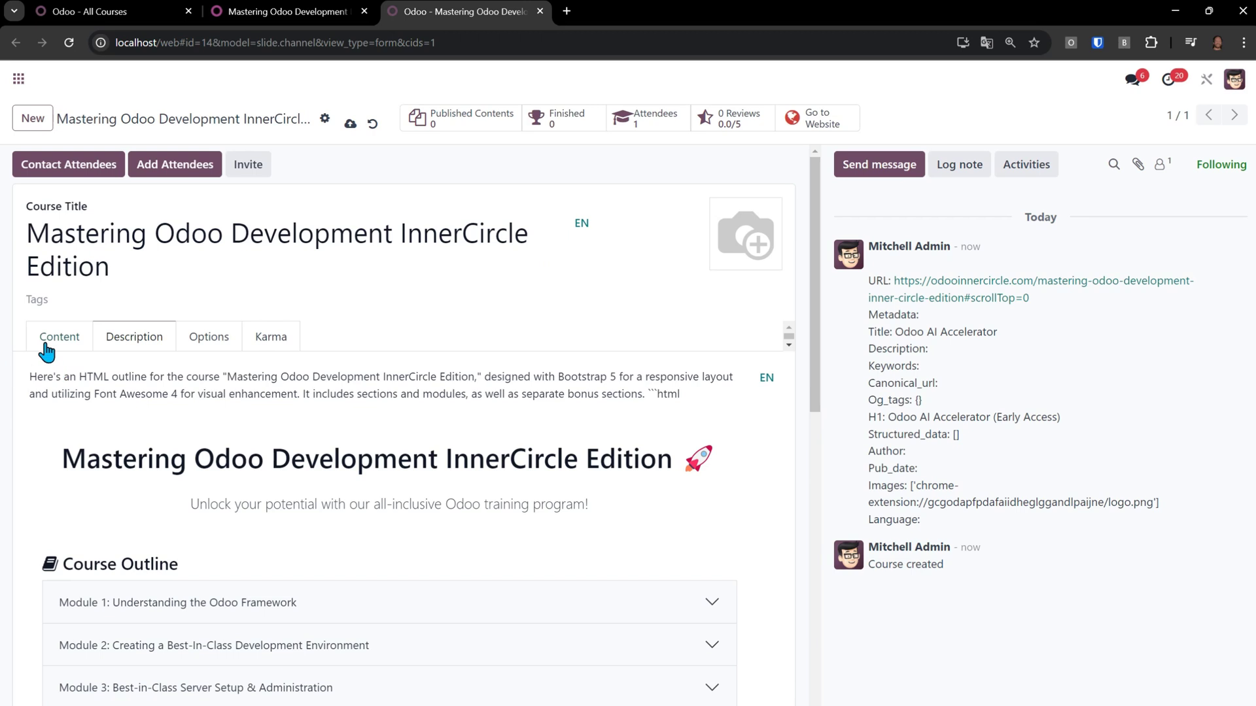
Step: From the course's Content list, run the Create Course Sections AI template
{"action": "left_click", "coordinate": [45, 345]}
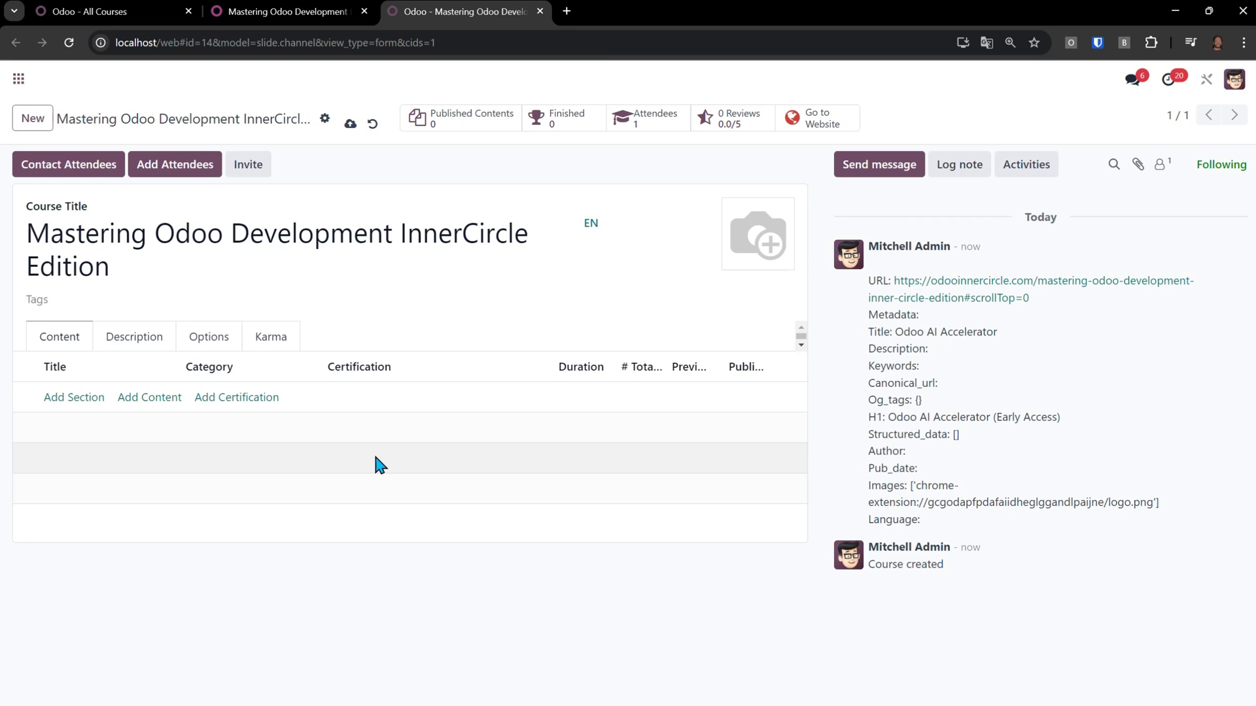
{"action": "left_click", "coordinate": [325, 122]}
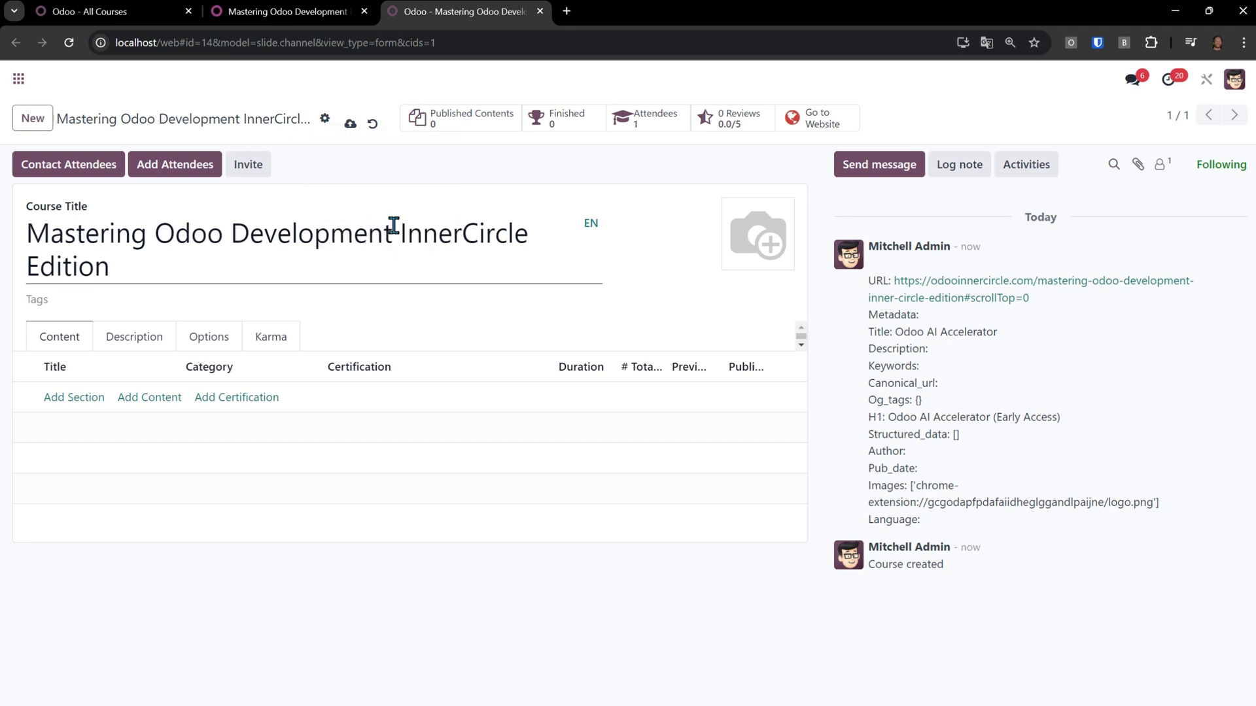
{"action": "left_click", "coordinate": [393, 225]}
{"action": "left_click", "coordinate": [502, 370]}
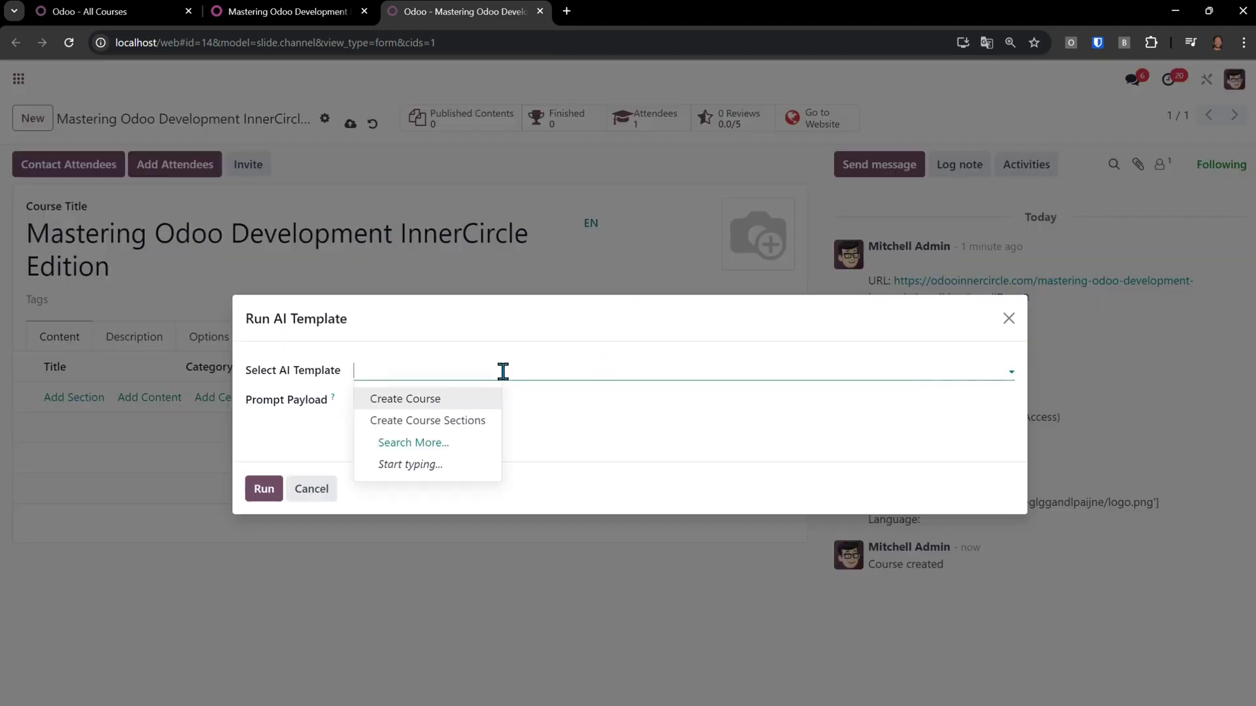
{"action": "left_click", "coordinate": [458, 424]}
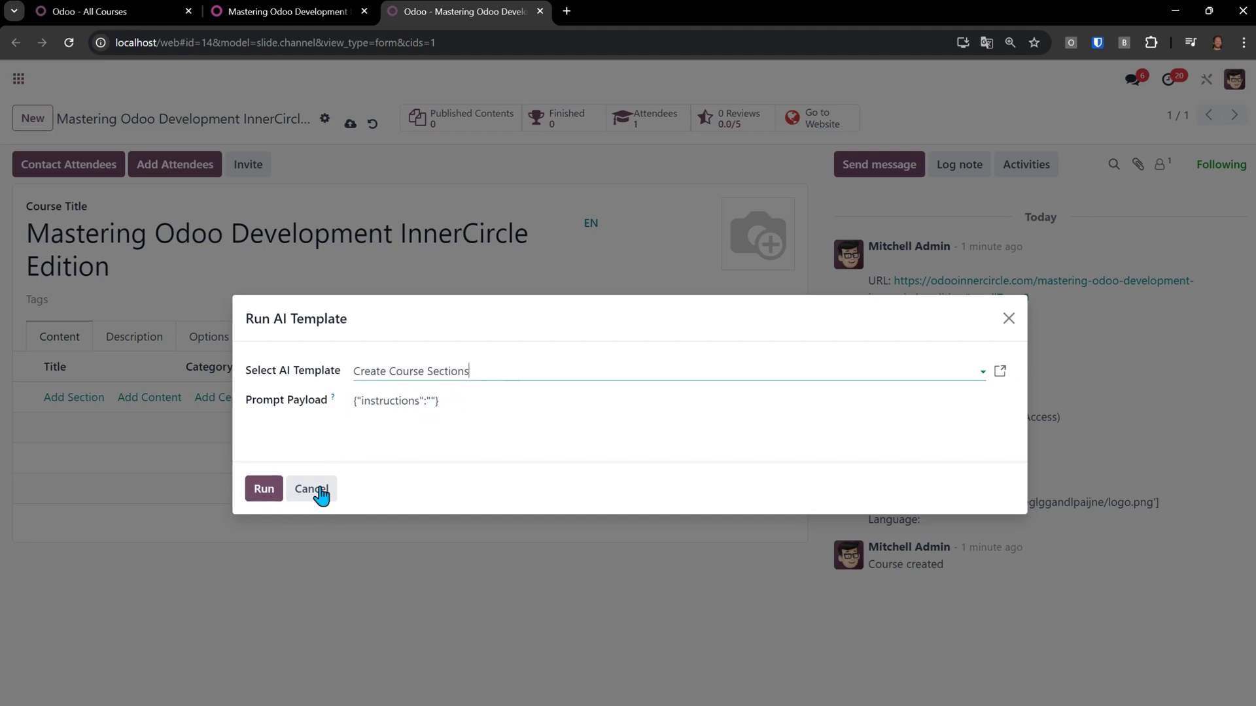
{"action": "left_click", "coordinate": [263, 490]}
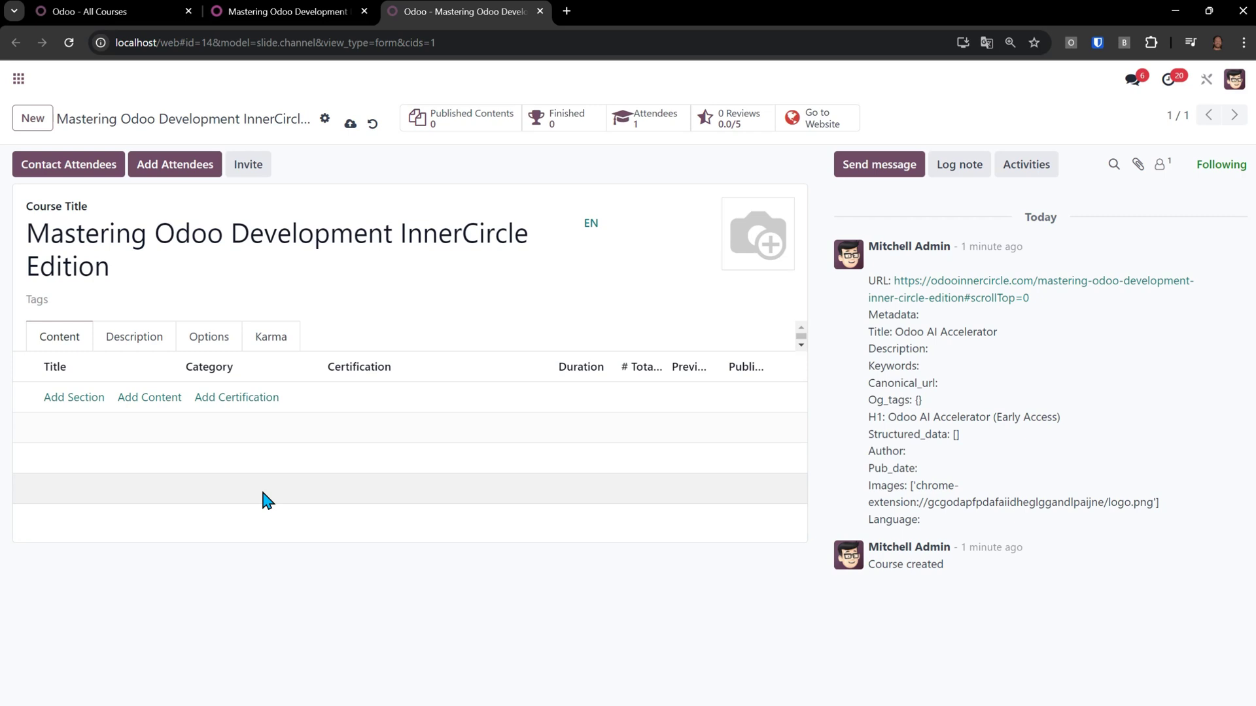
Step: Review the course's HTML description outline again, expanding Module 7
{"action": "left_click", "coordinate": [149, 341]}
{"action": "scroll", "coordinate": [408, 569], "scroll_direction": "down", "scroll_amount": 12}
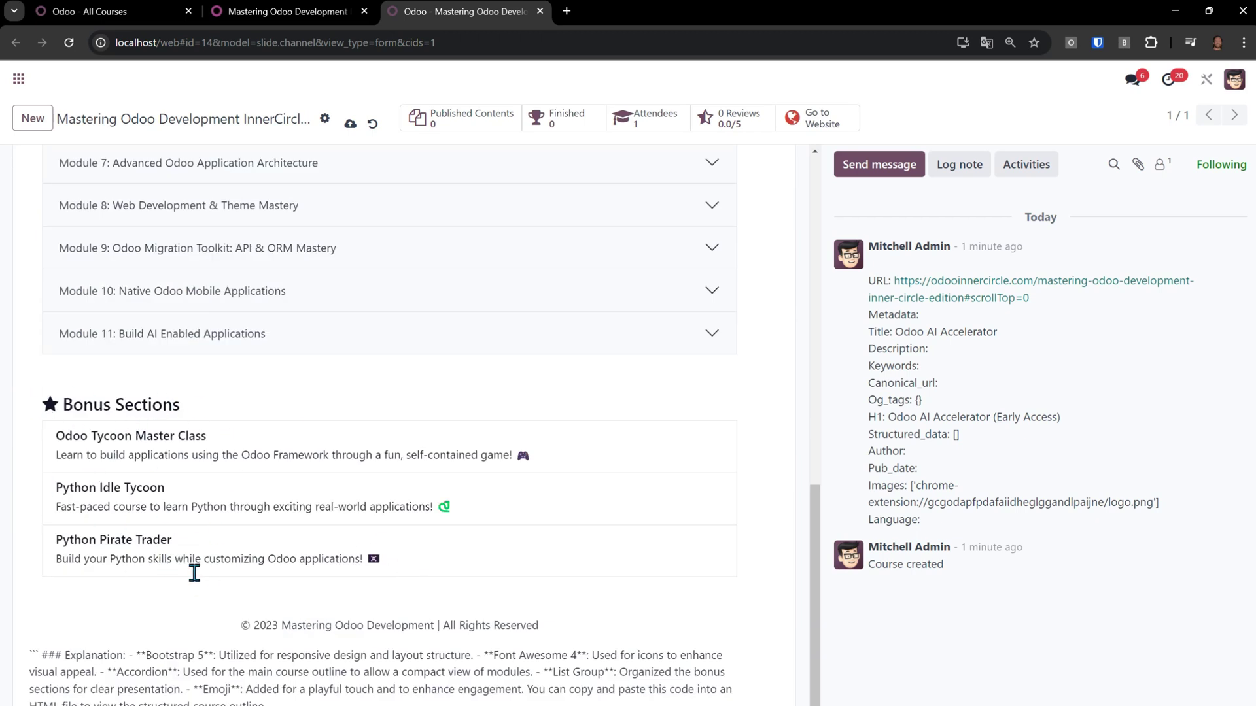
{"action": "scroll", "coordinate": [150, 363], "scroll_direction": "up", "scroll_amount": 10}
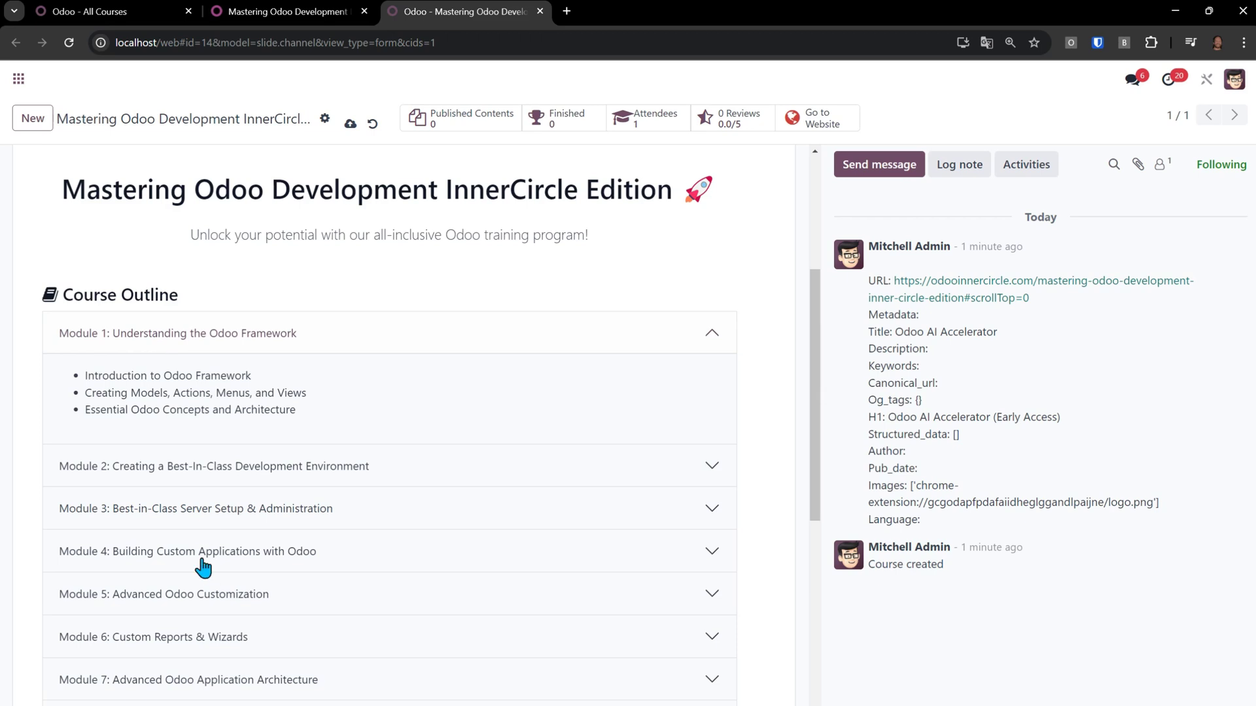
{"action": "scroll", "coordinate": [207, 585], "scroll_direction": "down", "scroll_amount": 5}
{"action": "left_click", "coordinate": [154, 524]}
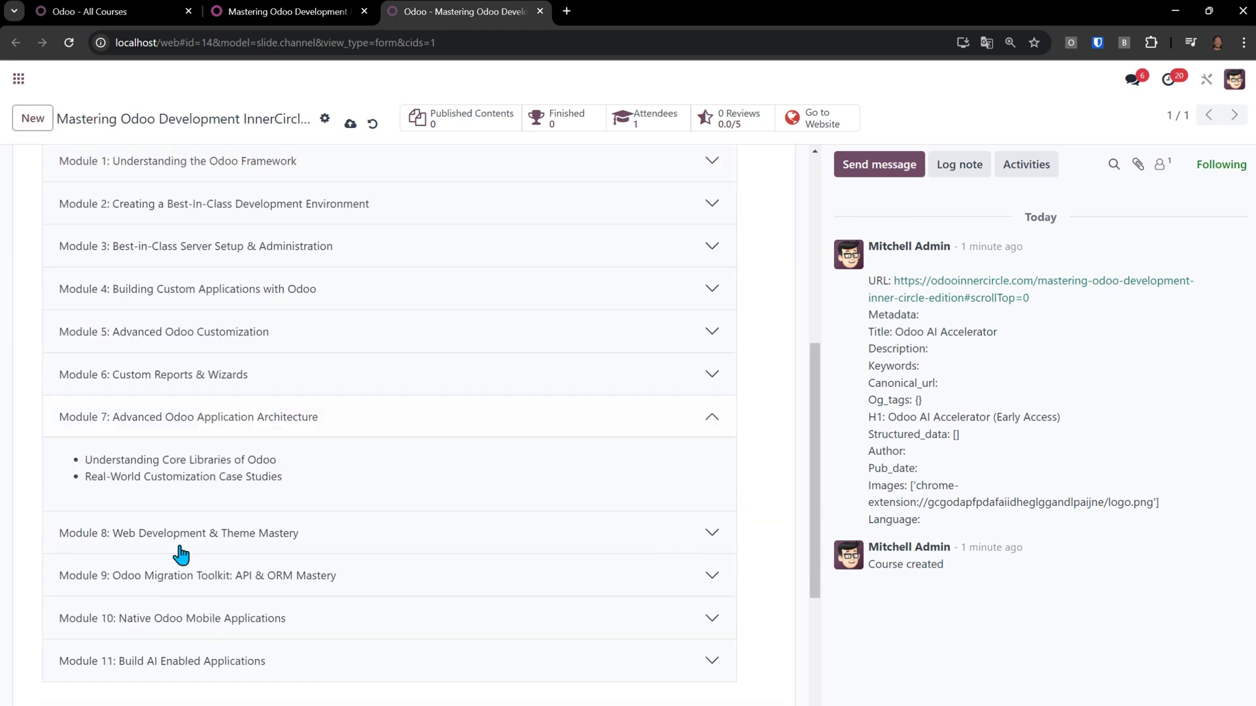
{"action": "scroll", "coordinate": [182, 555], "scroll_direction": "up", "scroll_amount": 6}
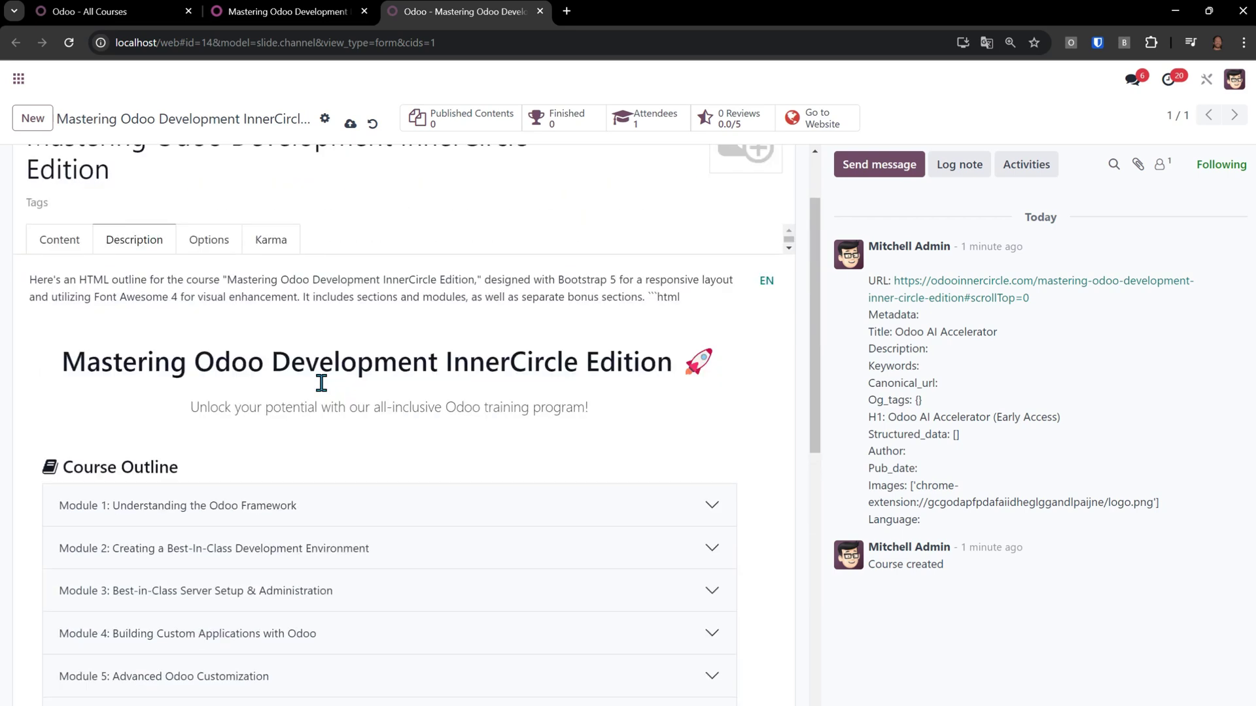
{"action": "scroll", "coordinate": [322, 380], "scroll_direction": "down", "scroll_amount": 3}
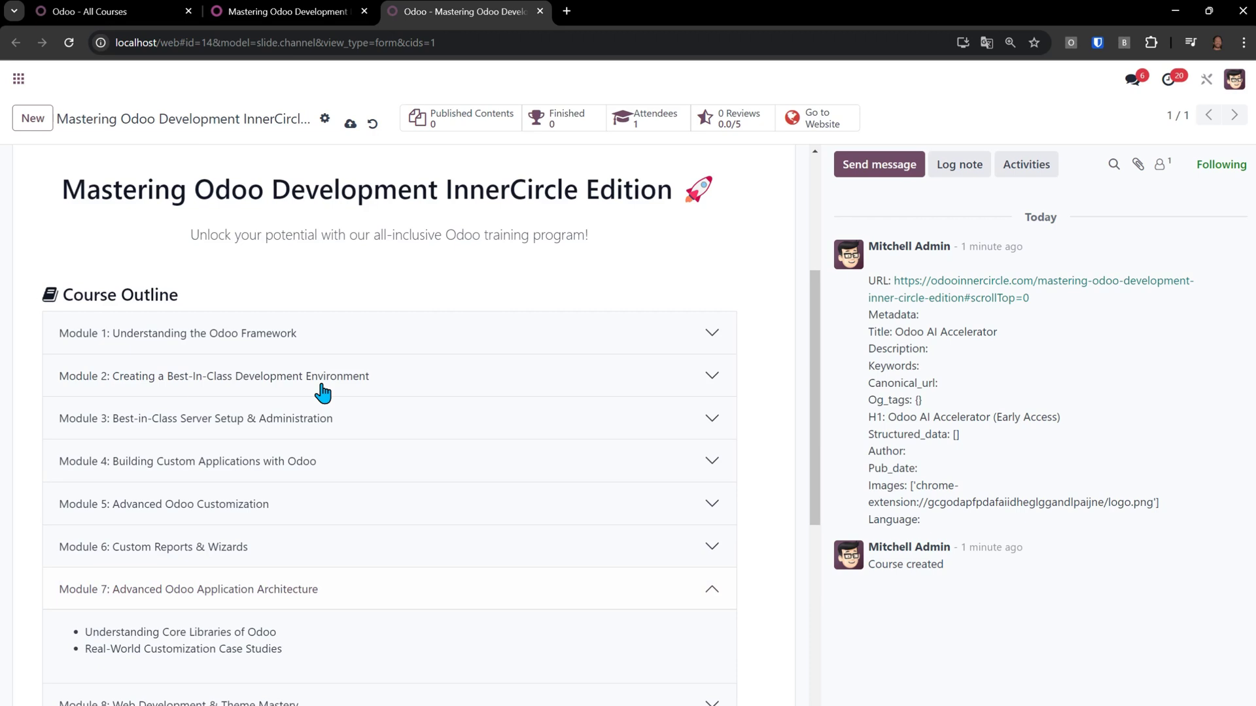
{"action": "scroll", "coordinate": [323, 393], "scroll_direction": "up", "scroll_amount": 2}
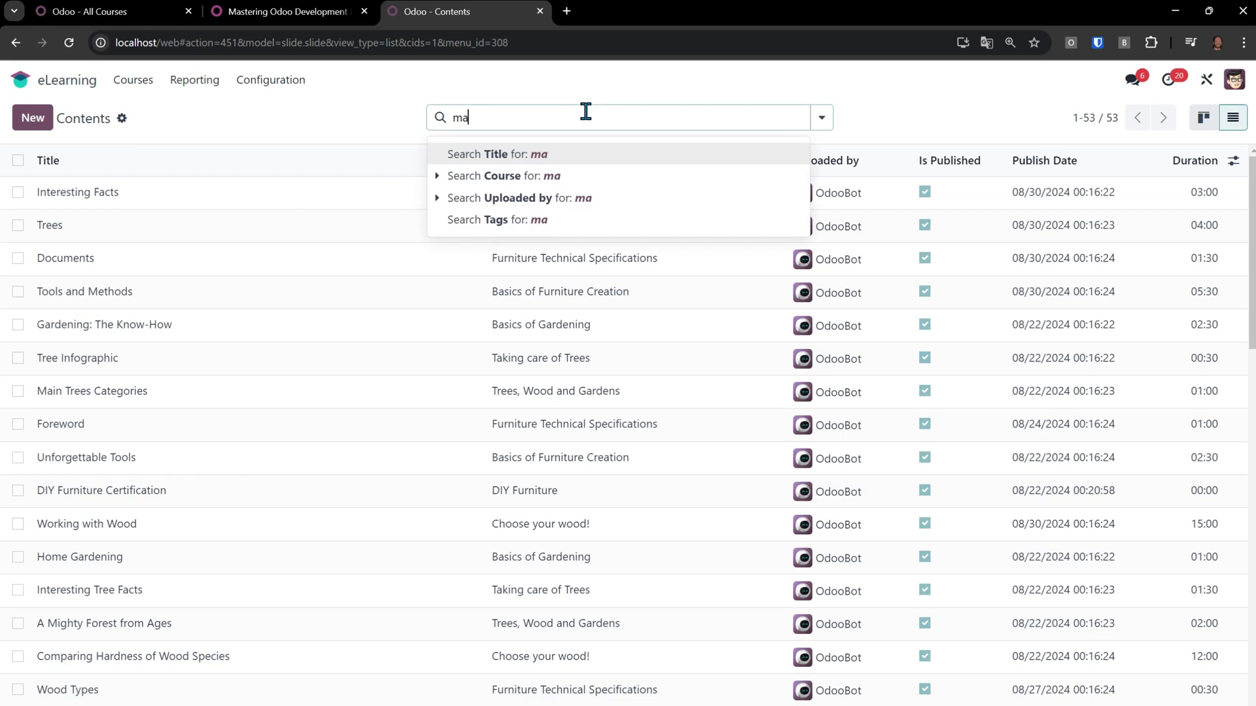
Step: Filter contents to course 'mastering' and select all except the three Tycoon/Pirate items
{"action": "type", "text": "stering"}
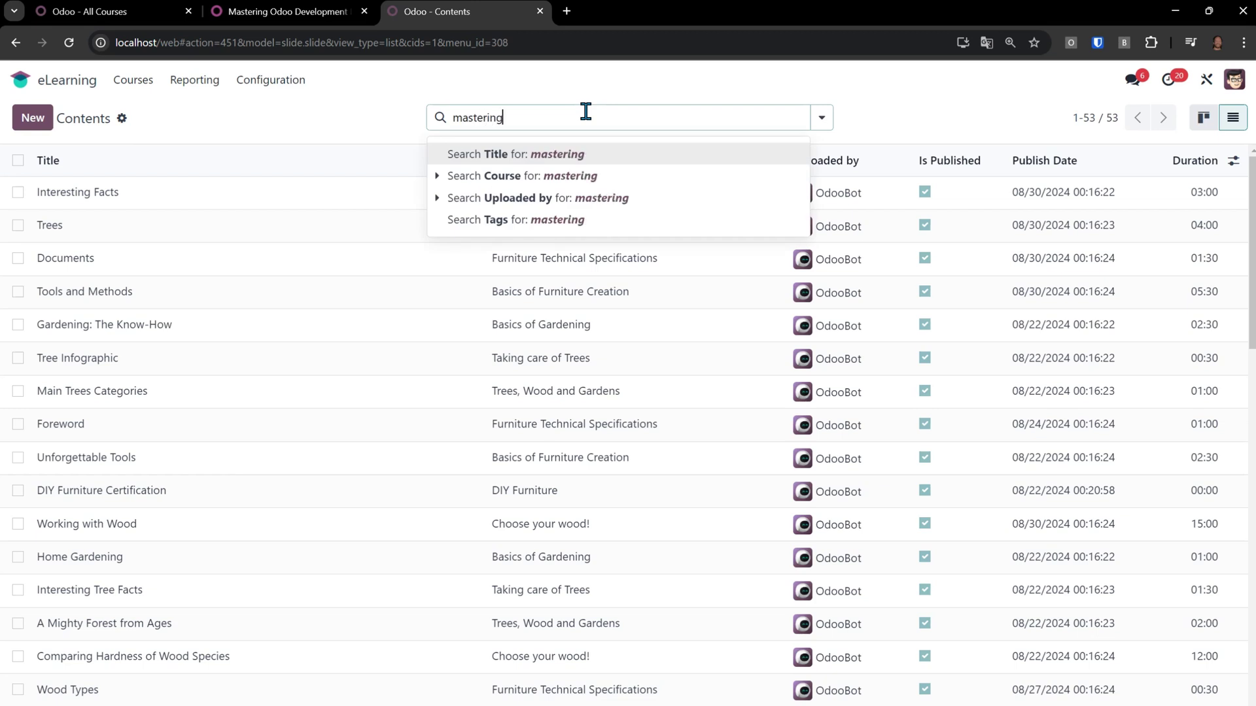
{"action": "left_click", "coordinate": [597, 177]}
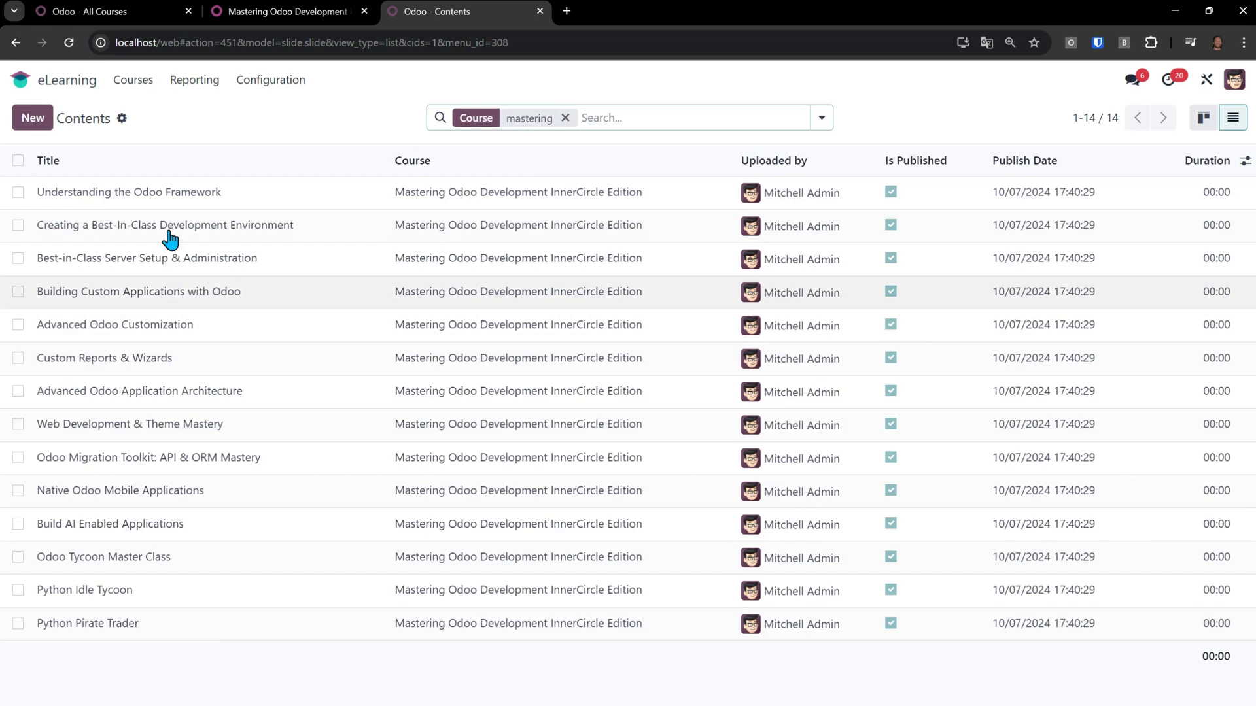
{"action": "left_click", "coordinate": [18, 161]}
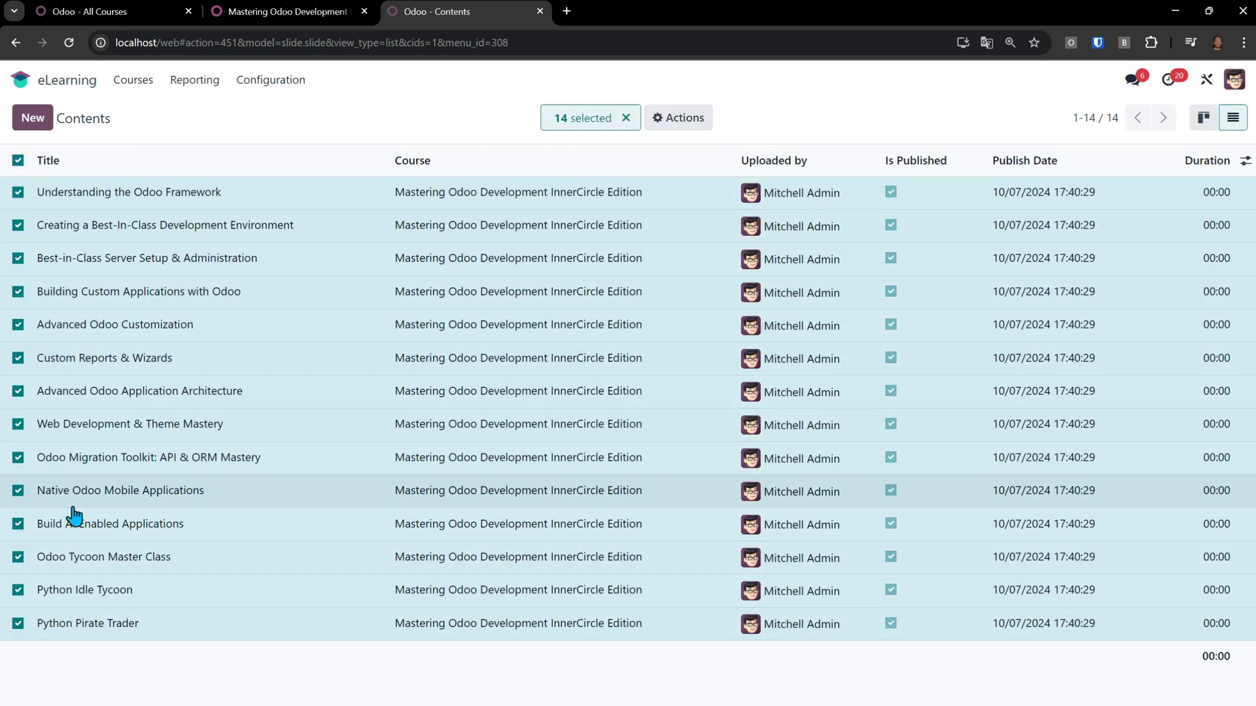
{"action": "left_click", "coordinate": [16, 629]}
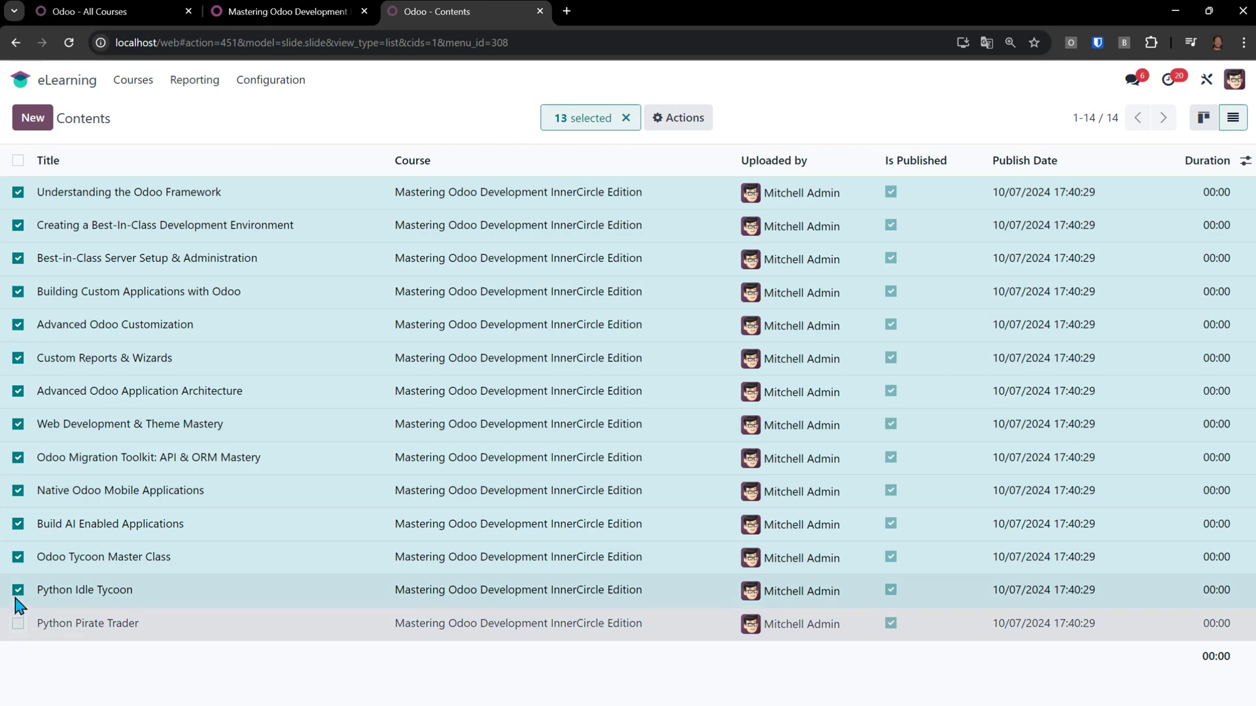
{"action": "left_click", "coordinate": [14, 594]}
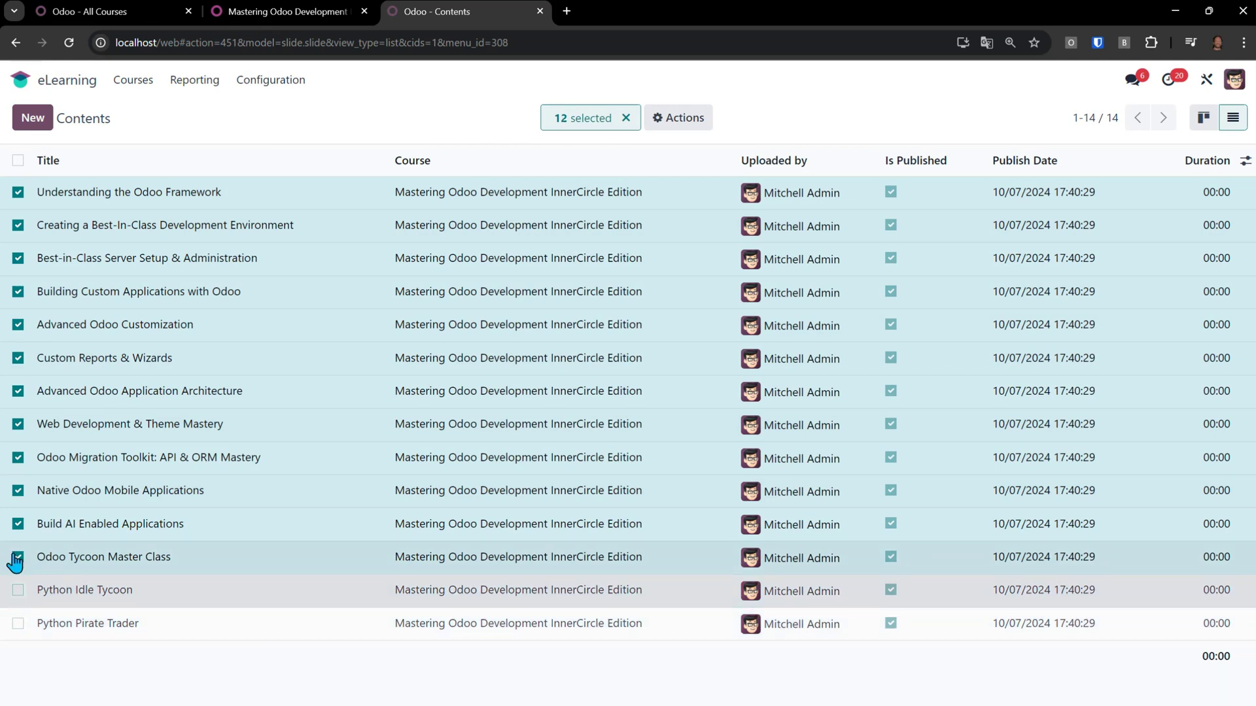
{"action": "left_click", "coordinate": [17, 557]}
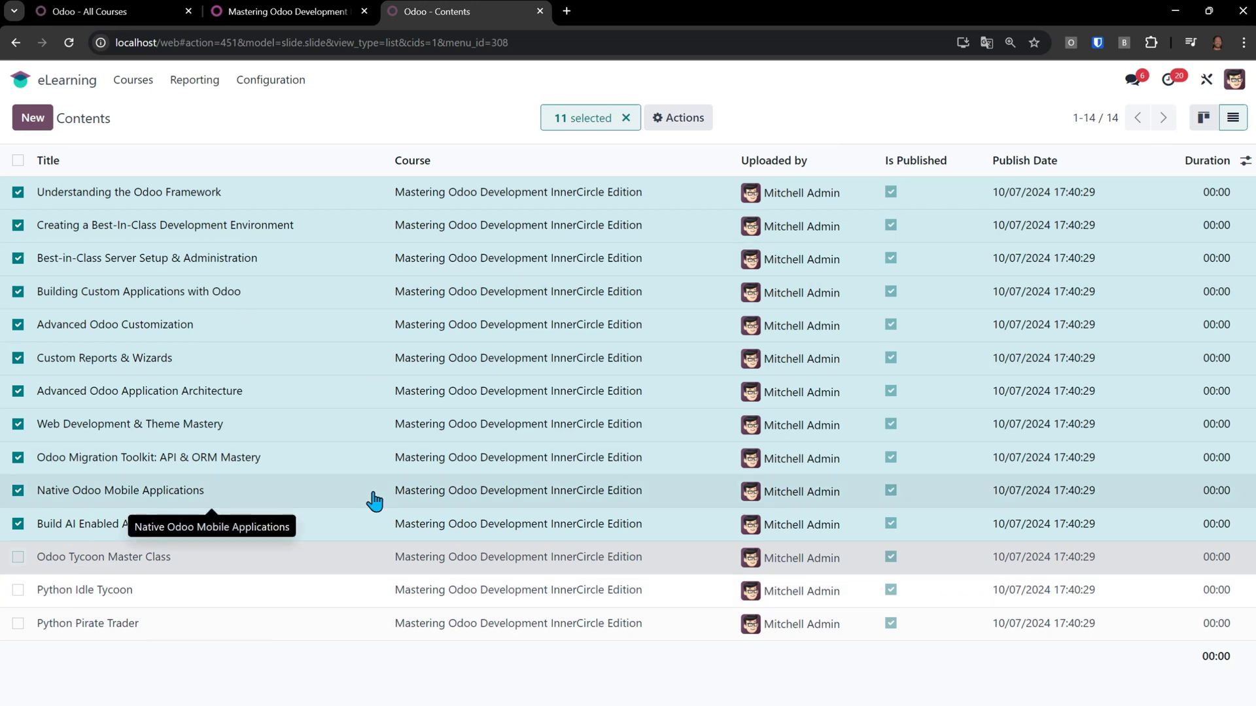
Step: Run Create Course Lectures from Sections on the 11 selected contents, then return to the app menu
{"action": "left_click", "coordinate": [687, 121]}
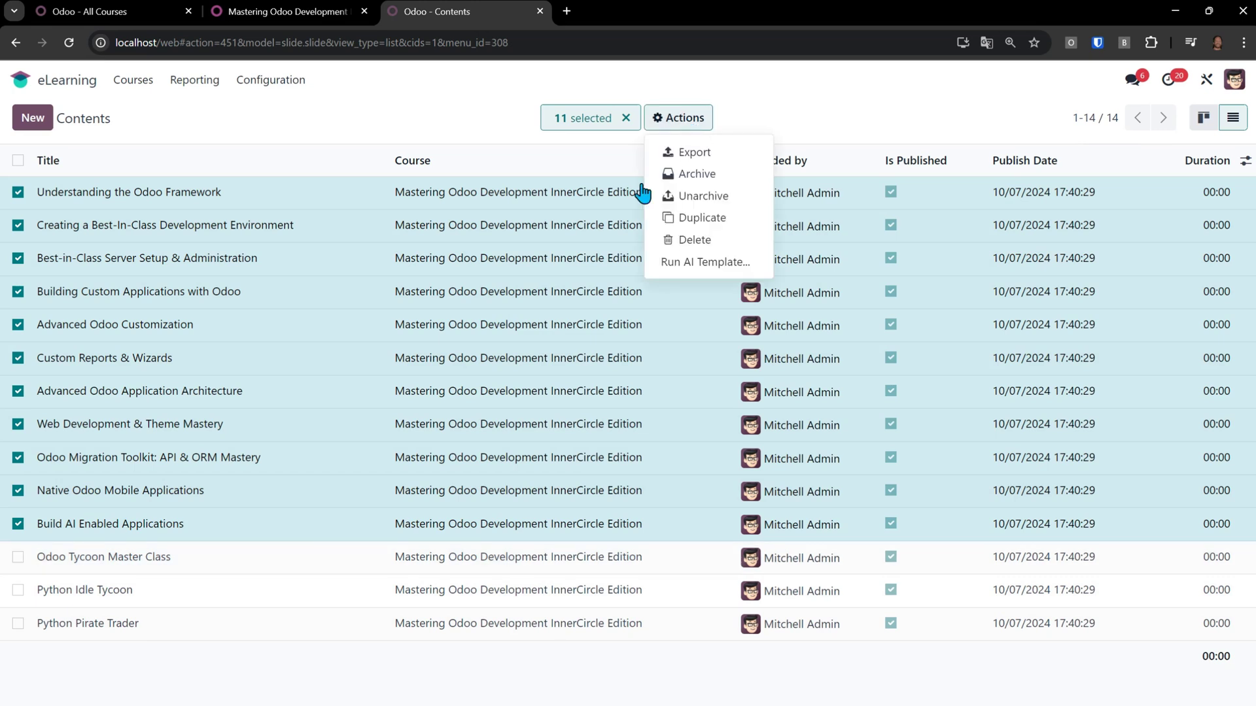
{"action": "left_click", "coordinate": [691, 263]}
{"action": "left_click", "coordinate": [458, 373]}
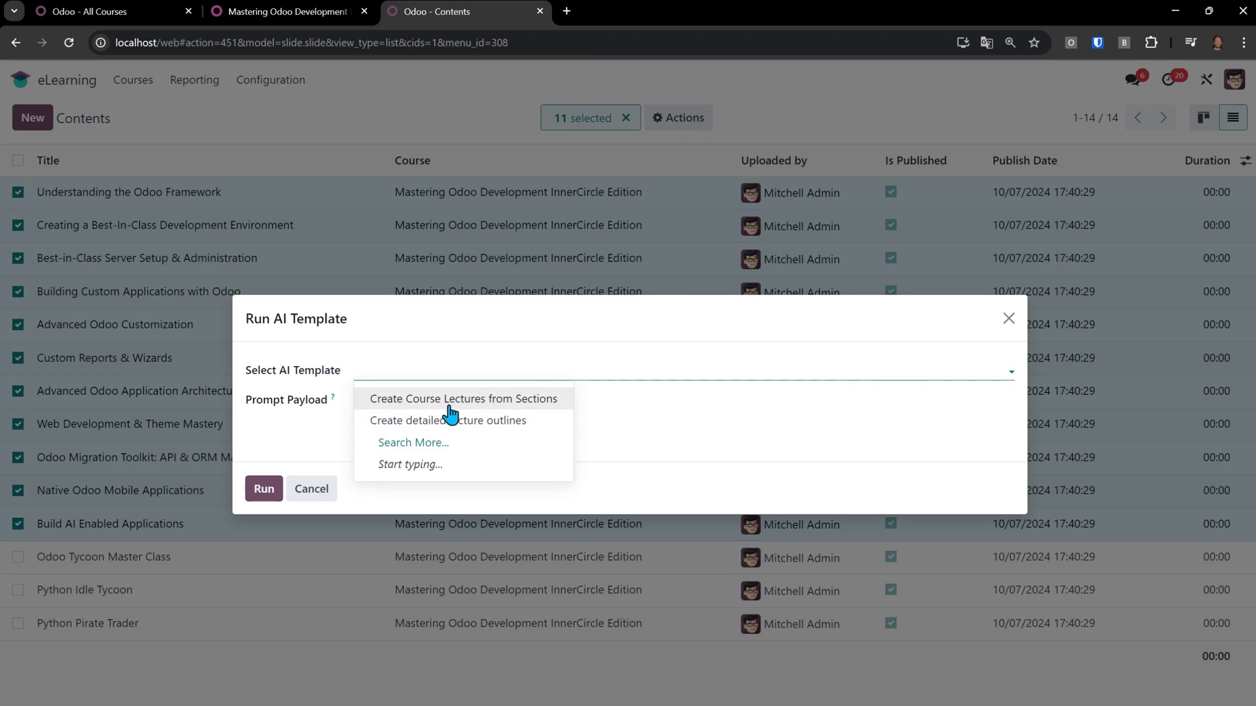
{"action": "left_click", "coordinate": [517, 400]}
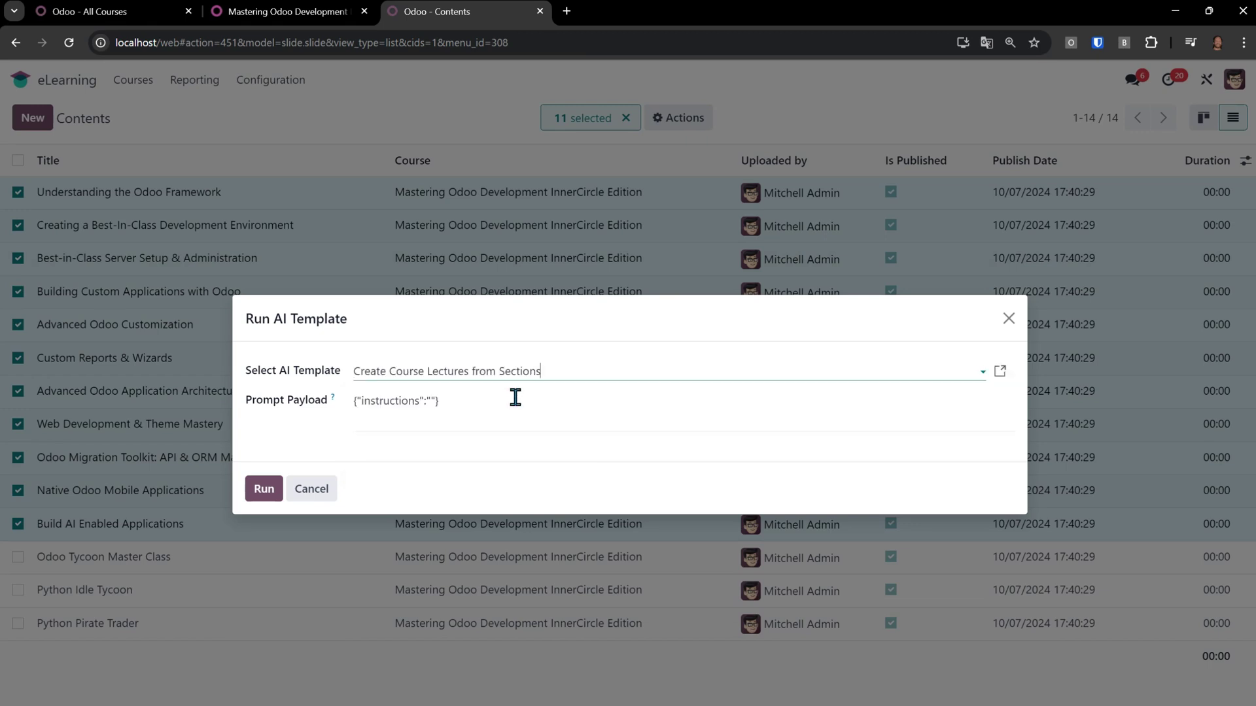
{"action": "left_click", "coordinate": [264, 489]}
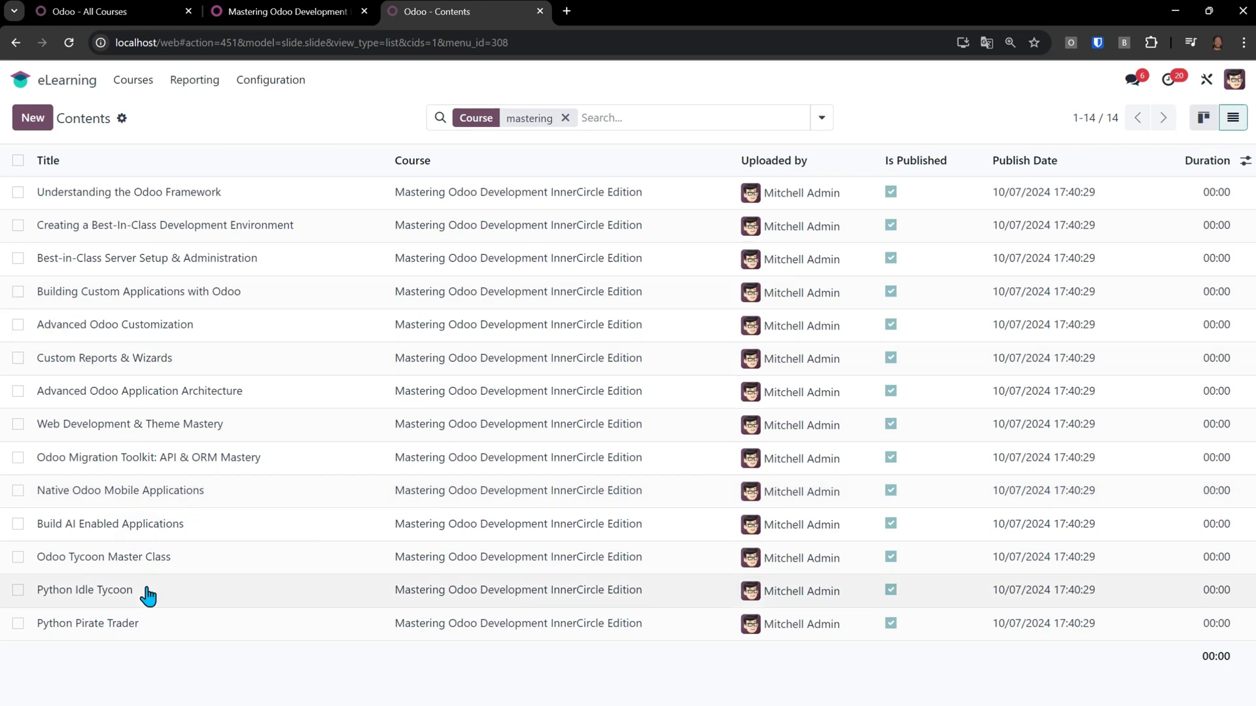
{"action": "left_click", "coordinate": [20, 79]}
Step: Open the Job Queue and remove the state filter to list all jobs
{"action": "left_click", "coordinate": [491, 185]}
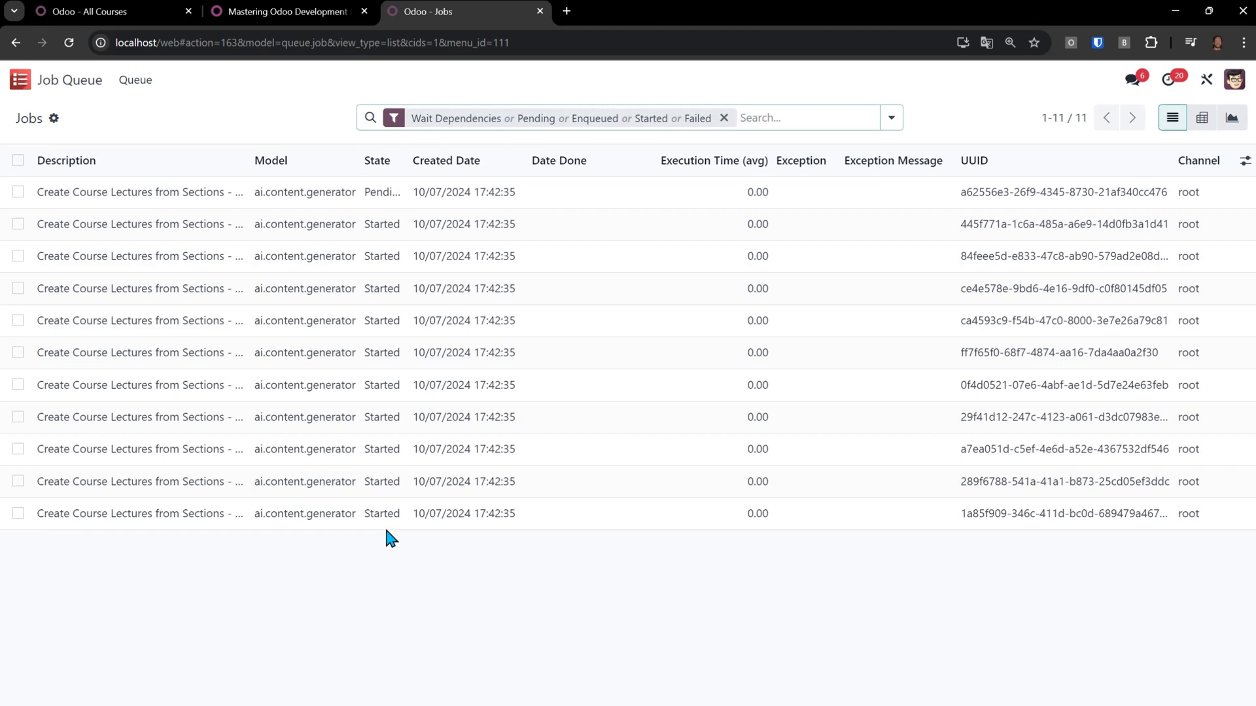
{"action": "left_click", "coordinate": [725, 119]}
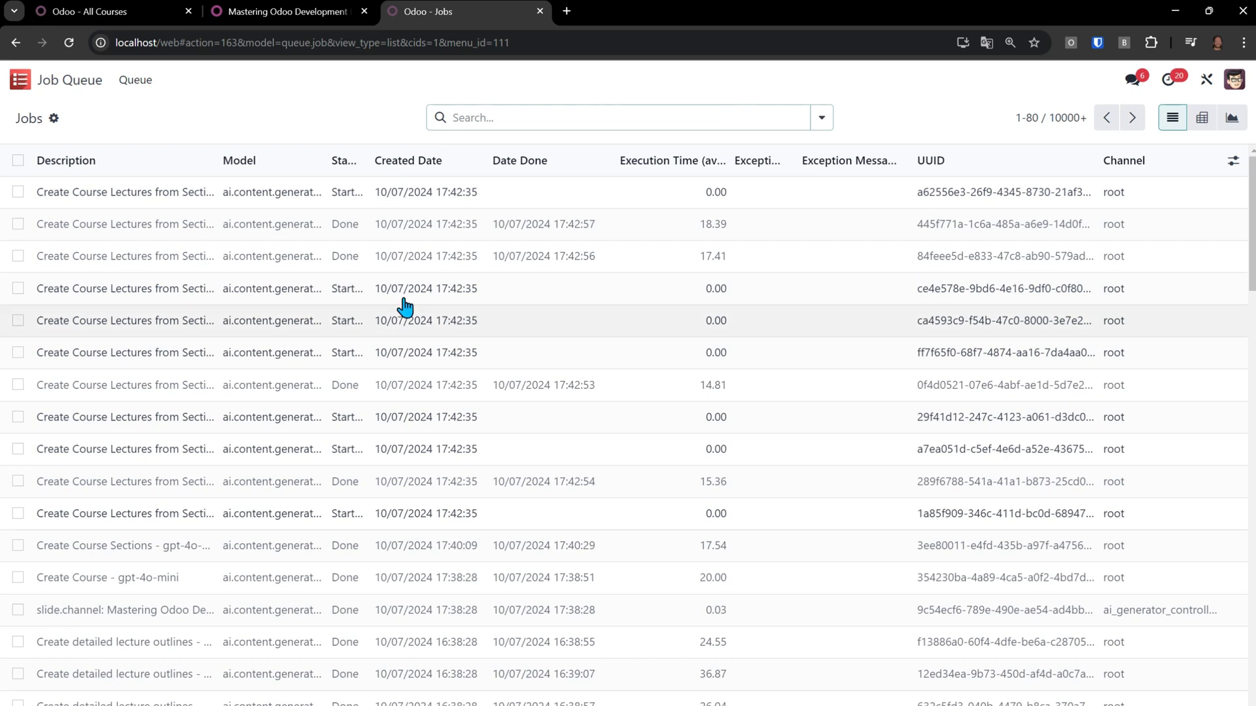
{"action": "left_click", "coordinate": [315, 225]}
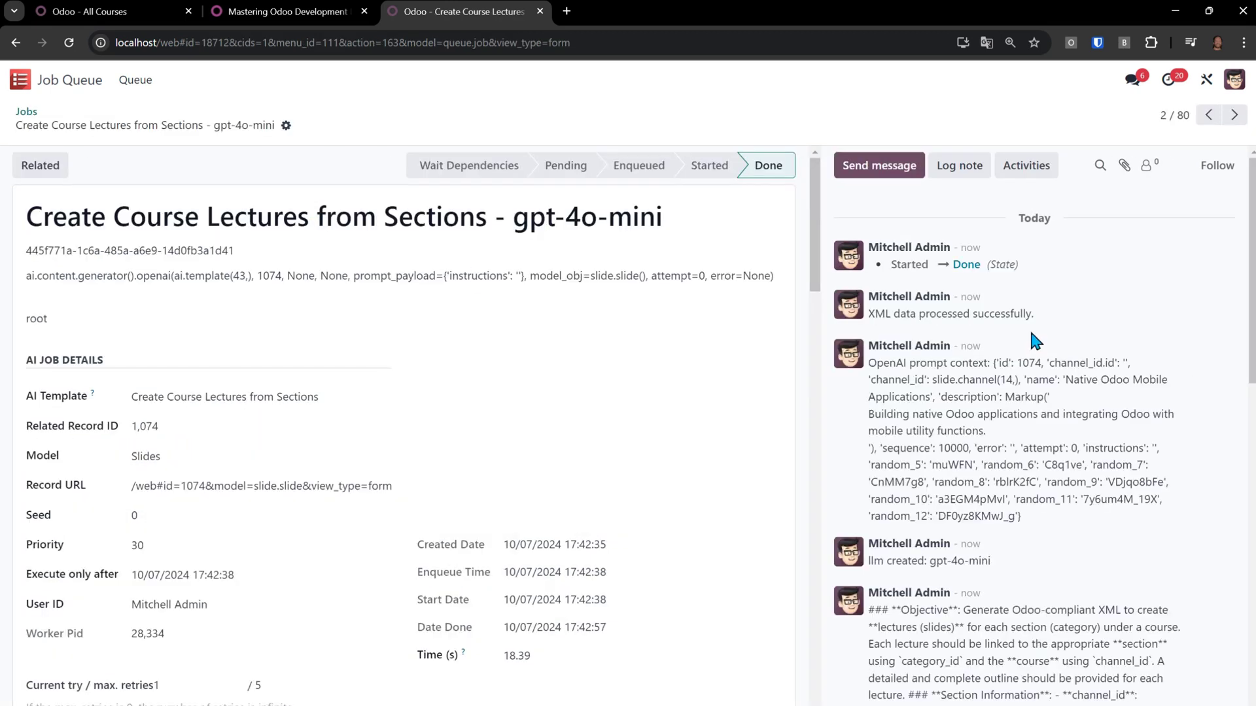
{"action": "scroll", "coordinate": [1236, 339], "scroll_direction": "down", "scroll_amount": 10}
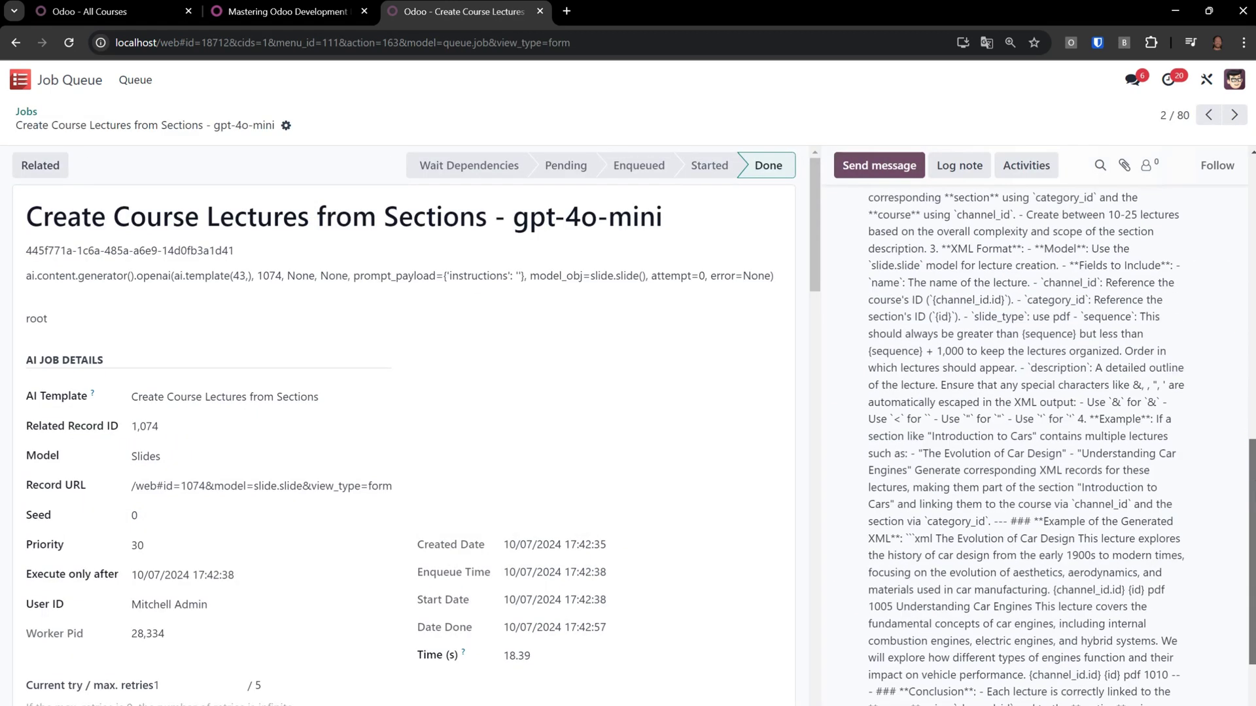
{"action": "scroll", "coordinate": [1040, 445], "scroll_direction": "up", "scroll_amount": 3}
{"action": "scroll", "coordinate": [1026, 444], "scroll_direction": "up", "scroll_amount": 9}
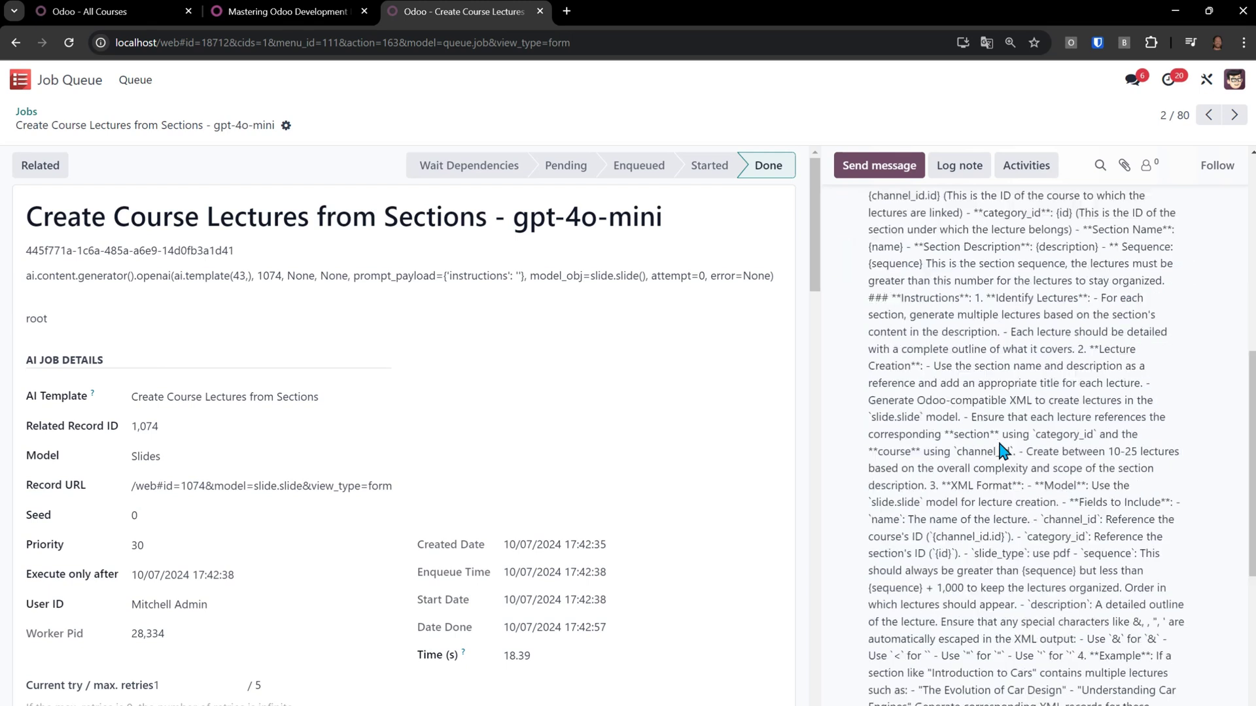
{"action": "scroll", "coordinate": [981, 395], "scroll_direction": "down", "scroll_amount": 8}
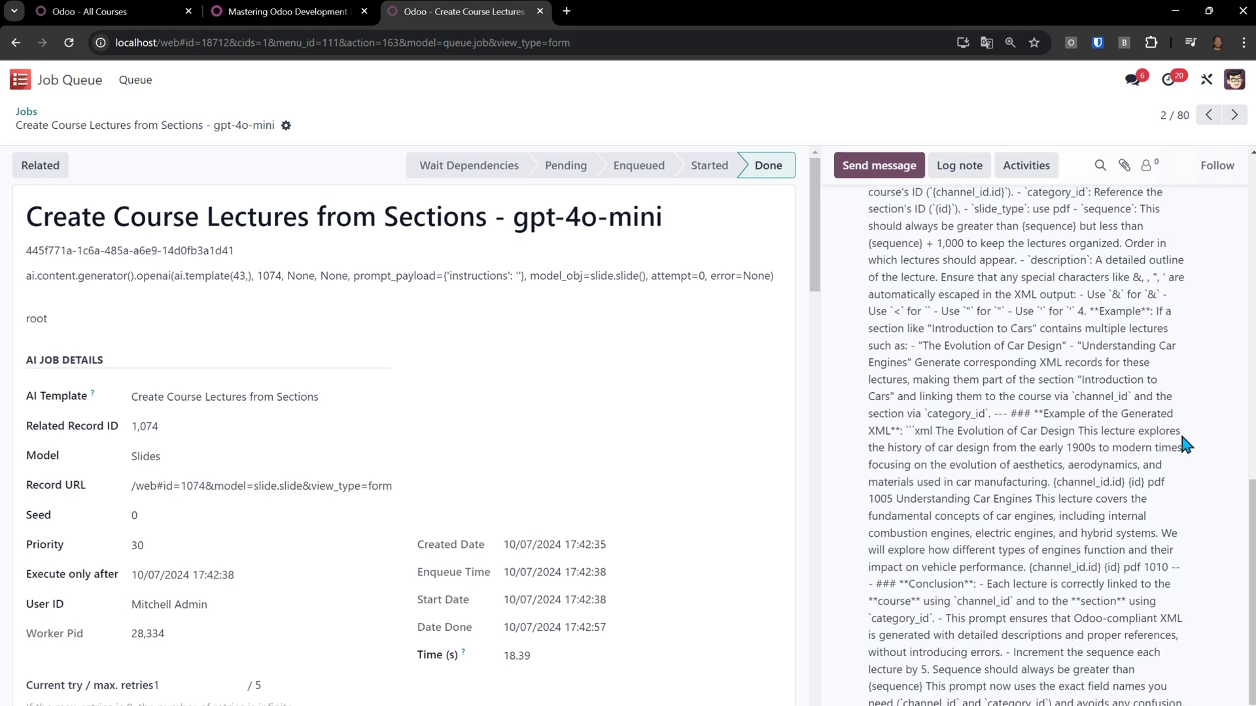
{"action": "scroll", "coordinate": [1067, 428], "scroll_direction": "up", "scroll_amount": 10}
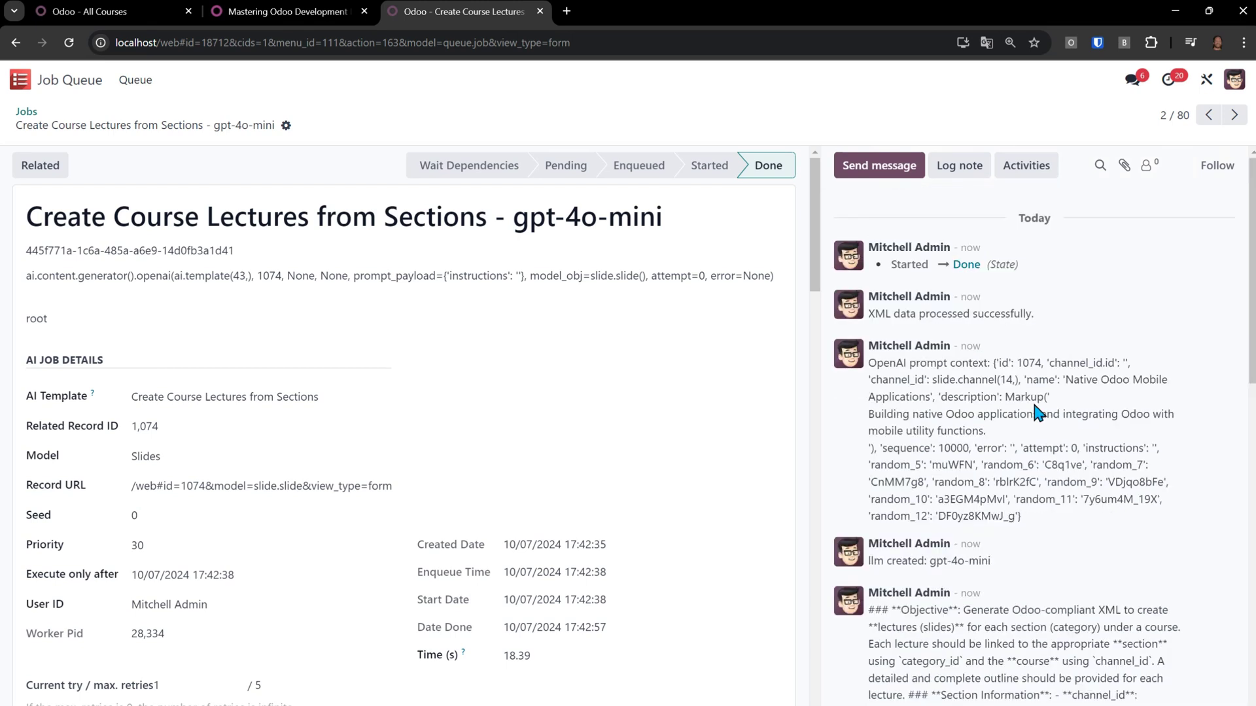
{"action": "left_click_drag", "start_coordinate": [1042, 520], "coordinate": [876, 372]}
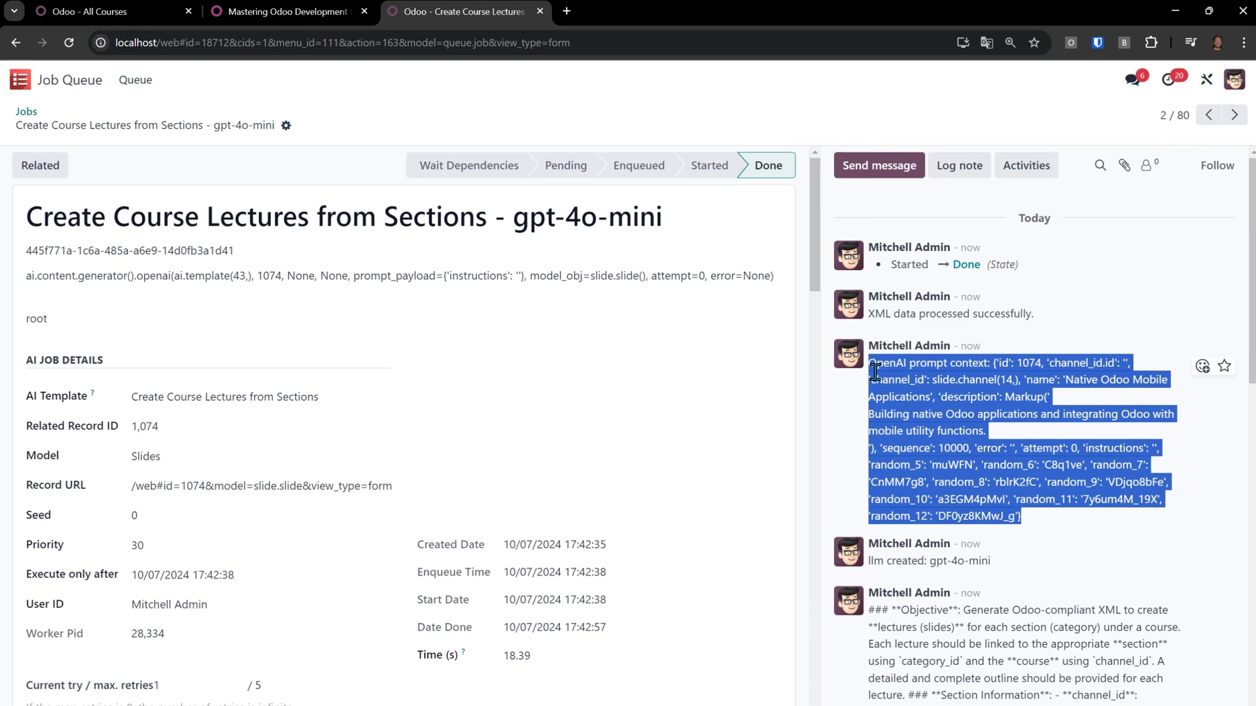
{"action": "double_click", "coordinate": [1029, 364]}
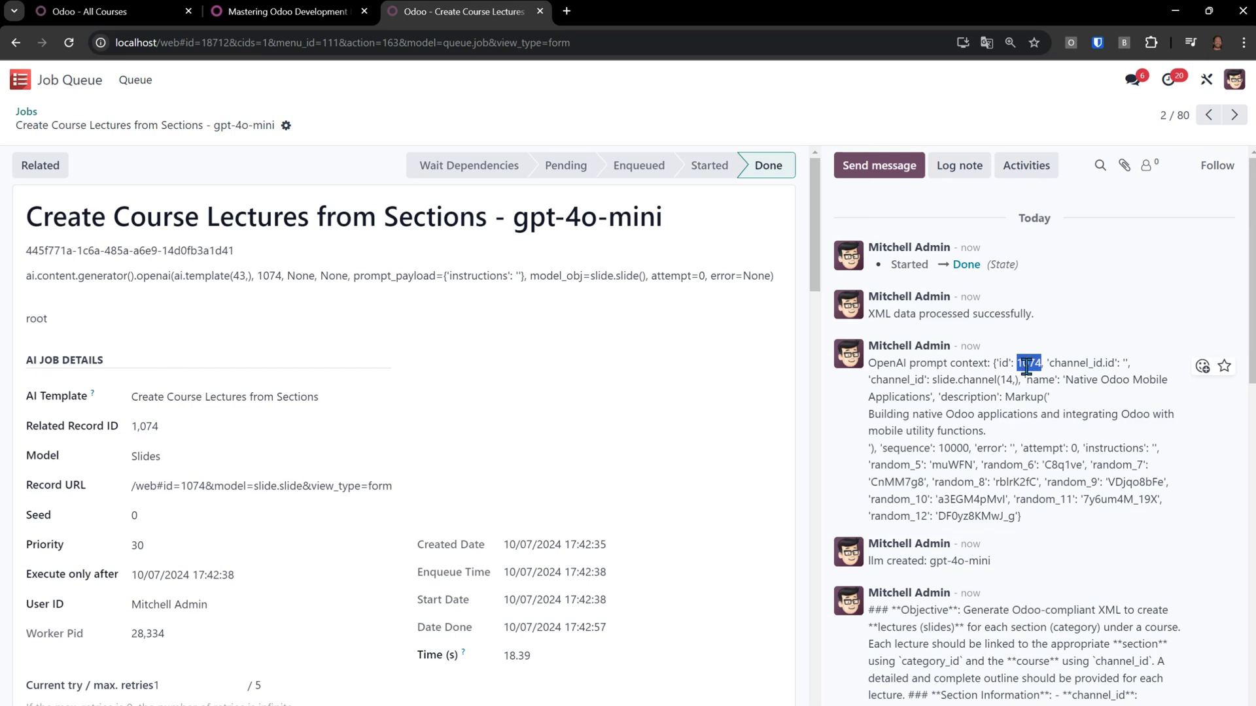
{"action": "double_click", "coordinate": [906, 379]}
{"action": "left_click_drag", "start_coordinate": [1012, 380], "coordinate": [938, 380]}
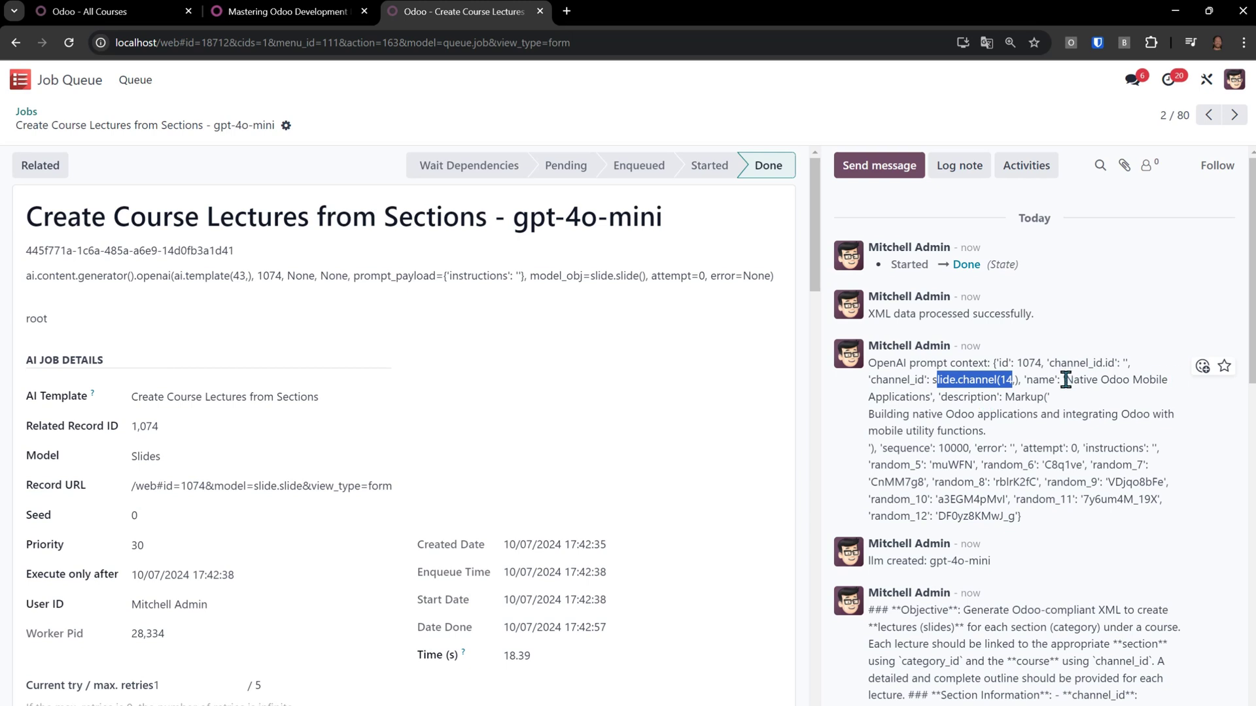
{"action": "left_click_drag", "start_coordinate": [1064, 380], "coordinate": [926, 396]}
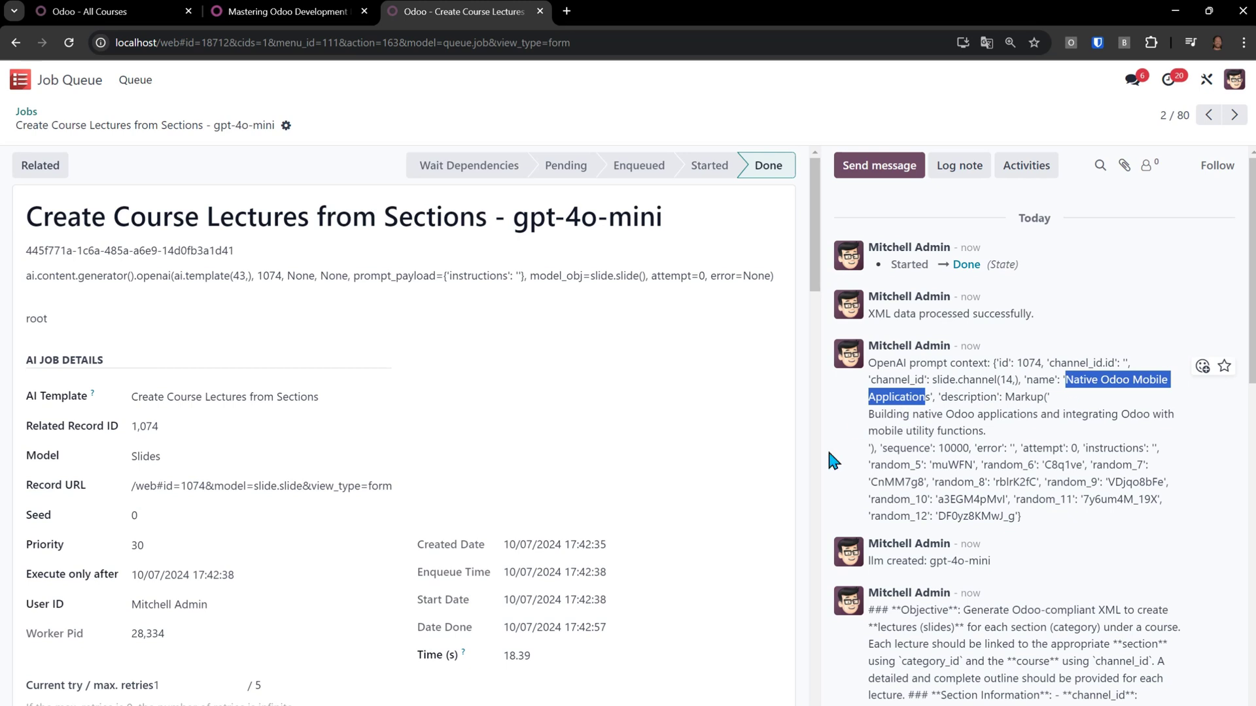
{"action": "double_click", "coordinate": [951, 463]}
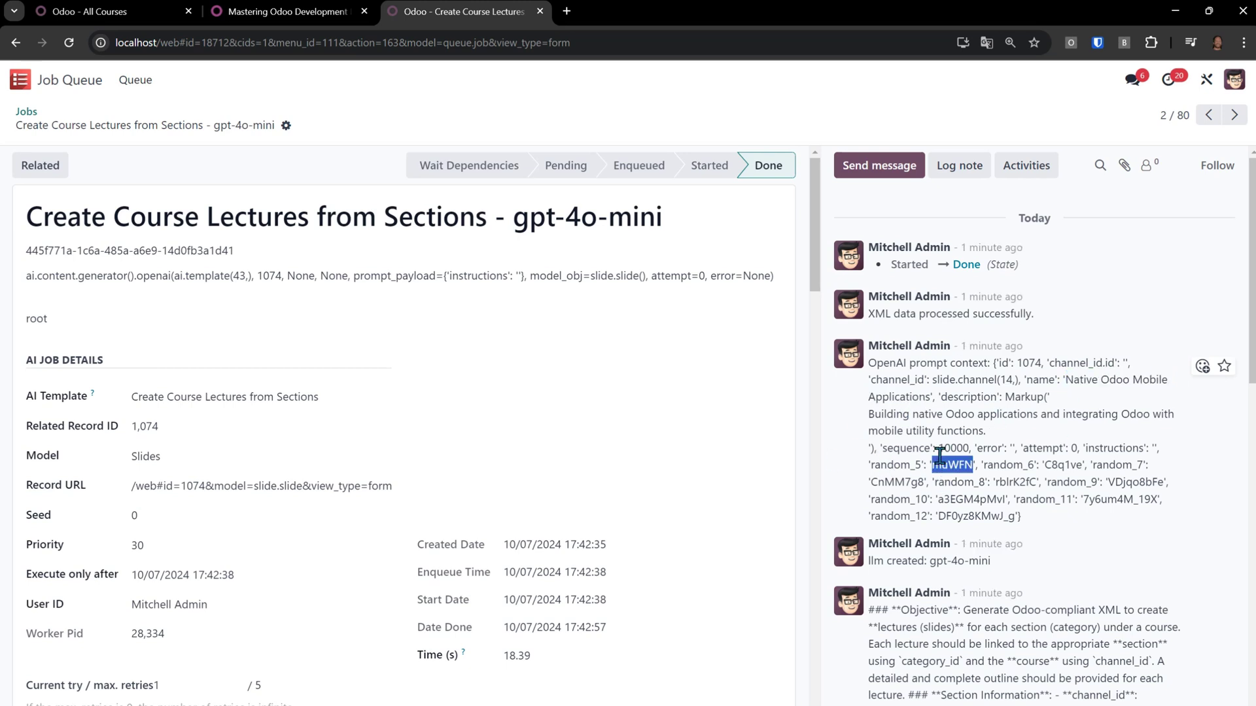
{"action": "left_click", "coordinate": [955, 459]}
{"action": "double_click", "coordinate": [955, 461]}
{"action": "left_click", "coordinate": [946, 442]}
{"action": "left_click_drag", "start_coordinate": [1086, 448], "coordinate": [961, 449]}
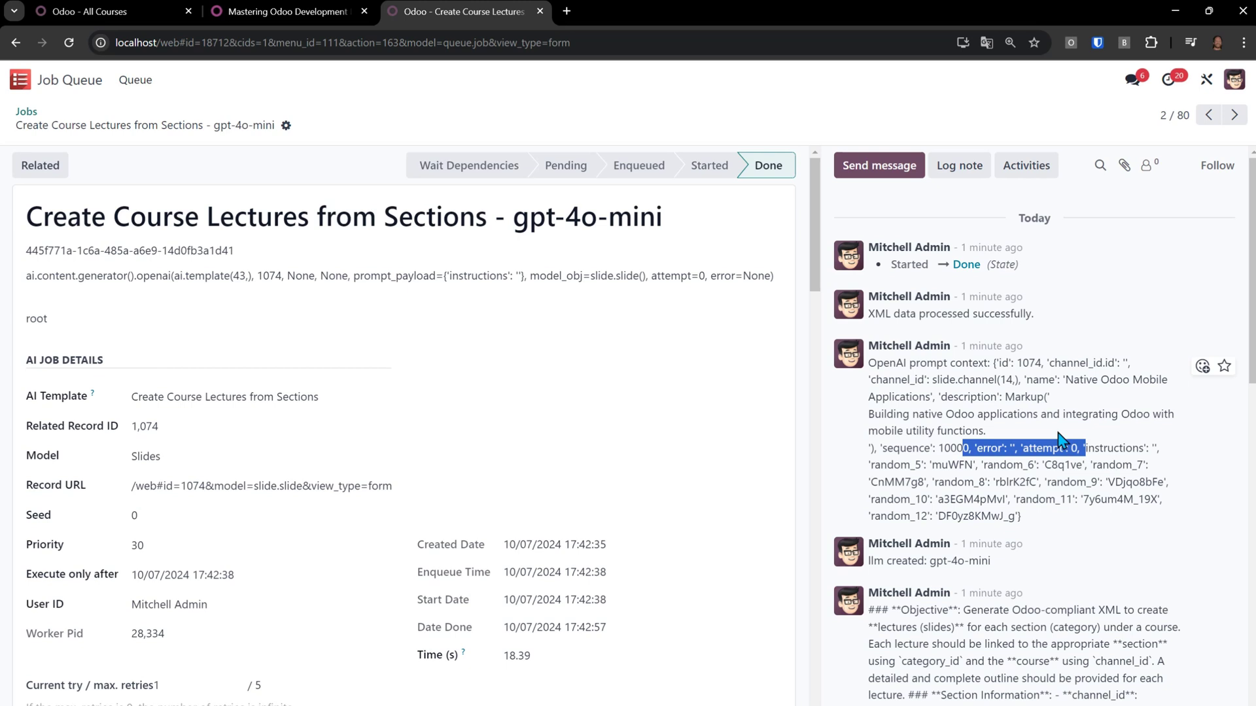
{"action": "scroll", "coordinate": [1059, 441], "scroll_direction": "down", "scroll_amount": 4}
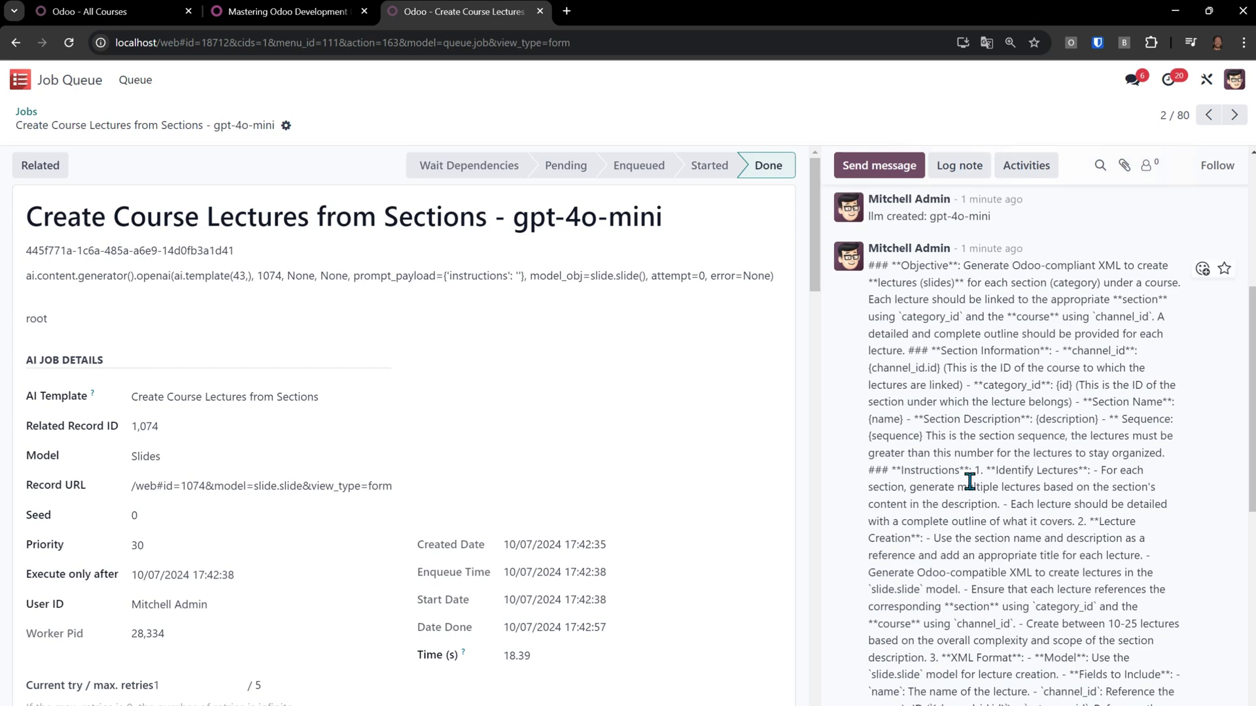
{"action": "scroll", "coordinate": [975, 481], "scroll_direction": "up", "scroll_amount": 4}
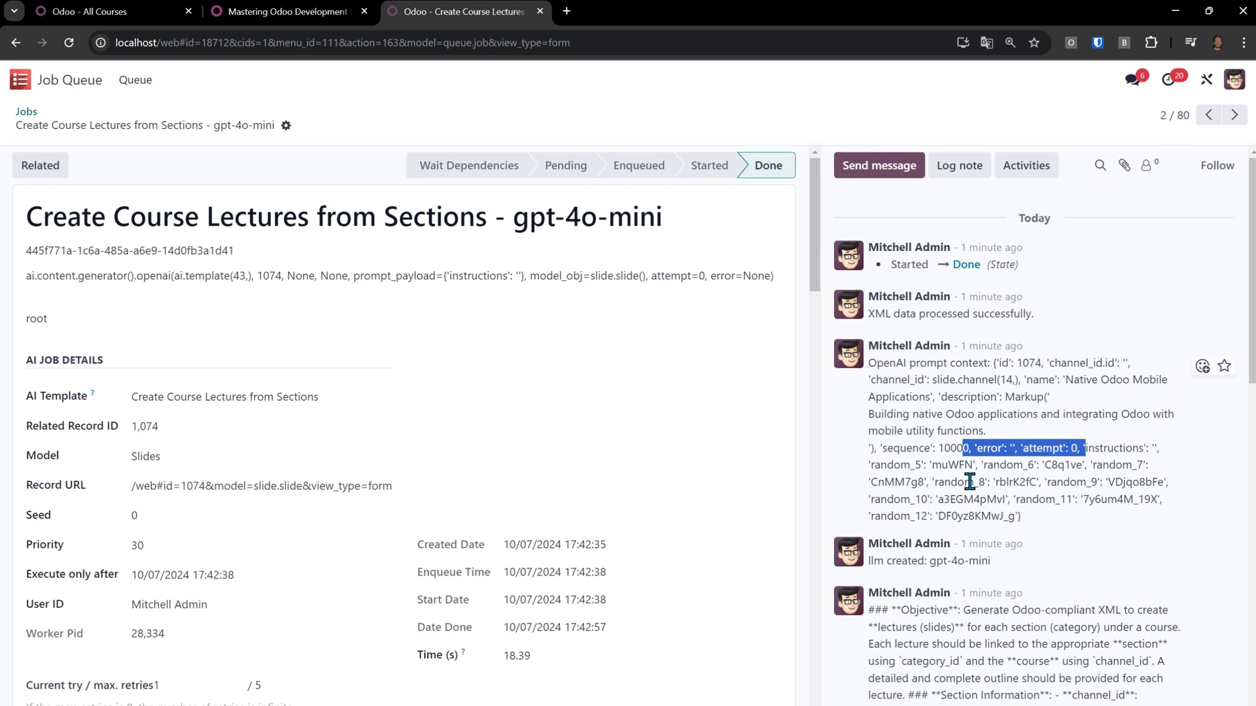
{"action": "left_click_drag", "start_coordinate": [547, 658], "coordinate": [505, 655]}
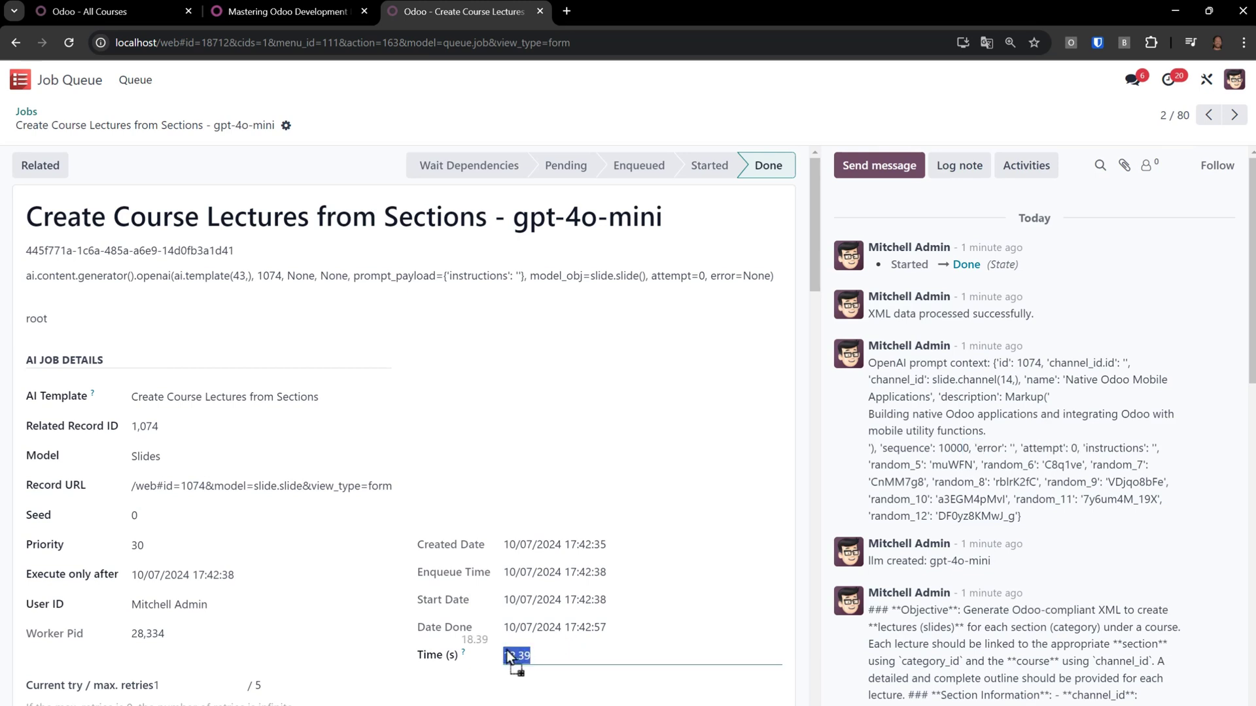
{"action": "left_click", "coordinate": [528, 657]}
{"action": "left_click", "coordinate": [98, 9]}
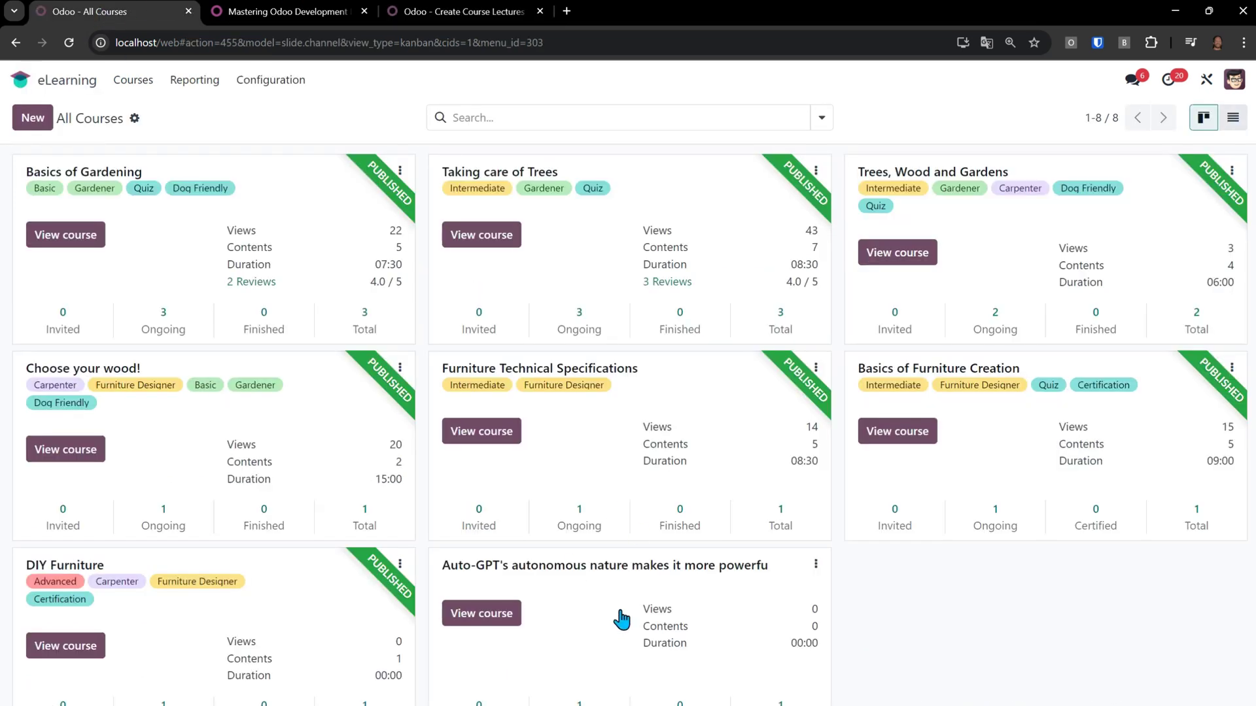
{"action": "left_click", "coordinate": [68, 42]}
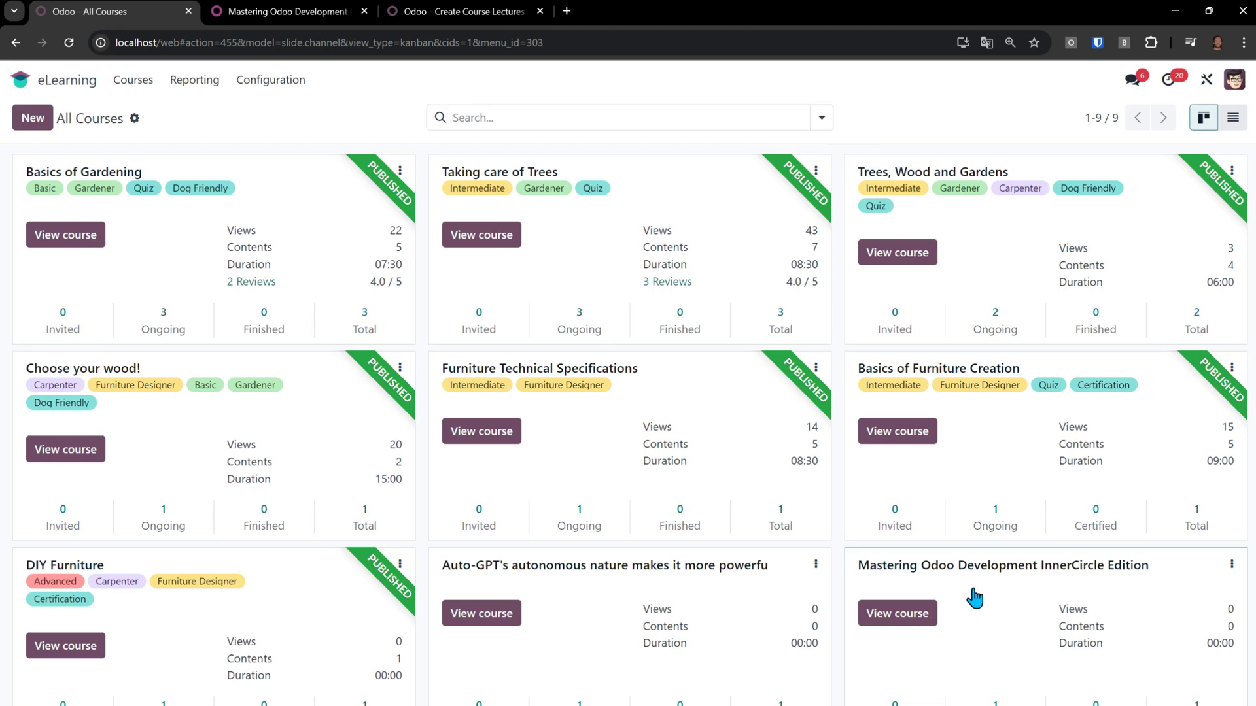
{"action": "left_click", "coordinate": [973, 591]}
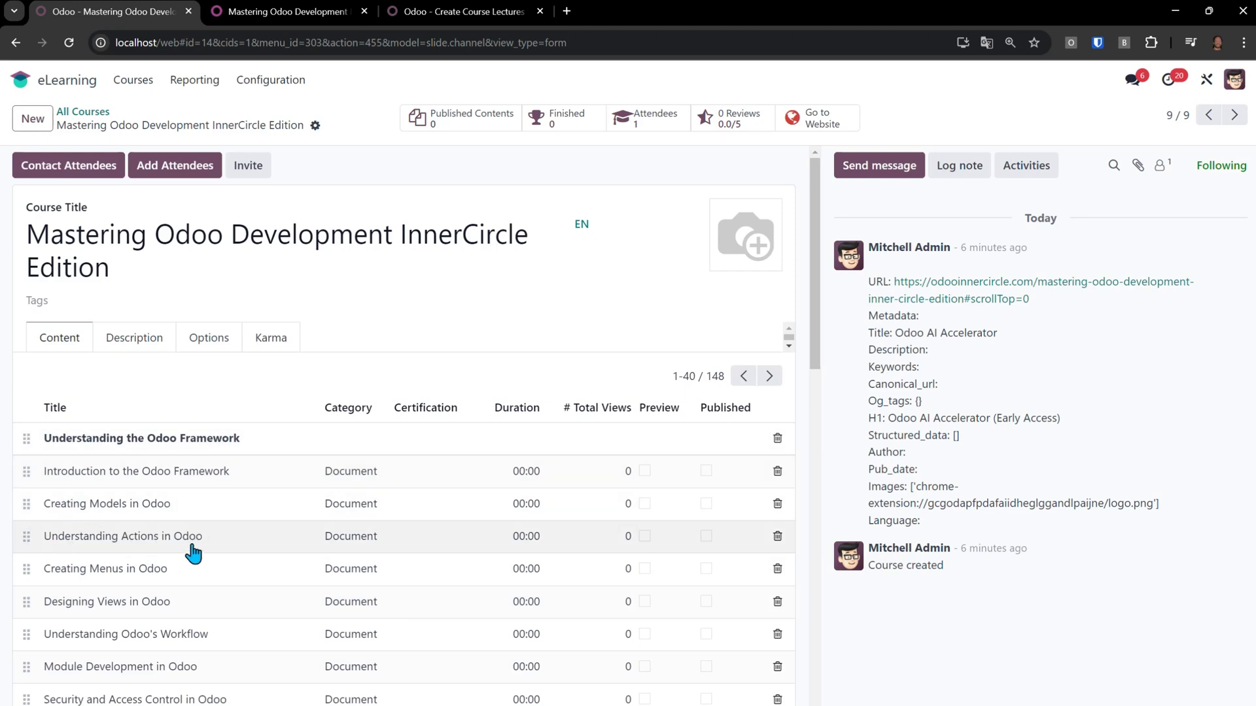
{"action": "scroll", "coordinate": [196, 563], "scroll_direction": "down", "scroll_amount": 8}
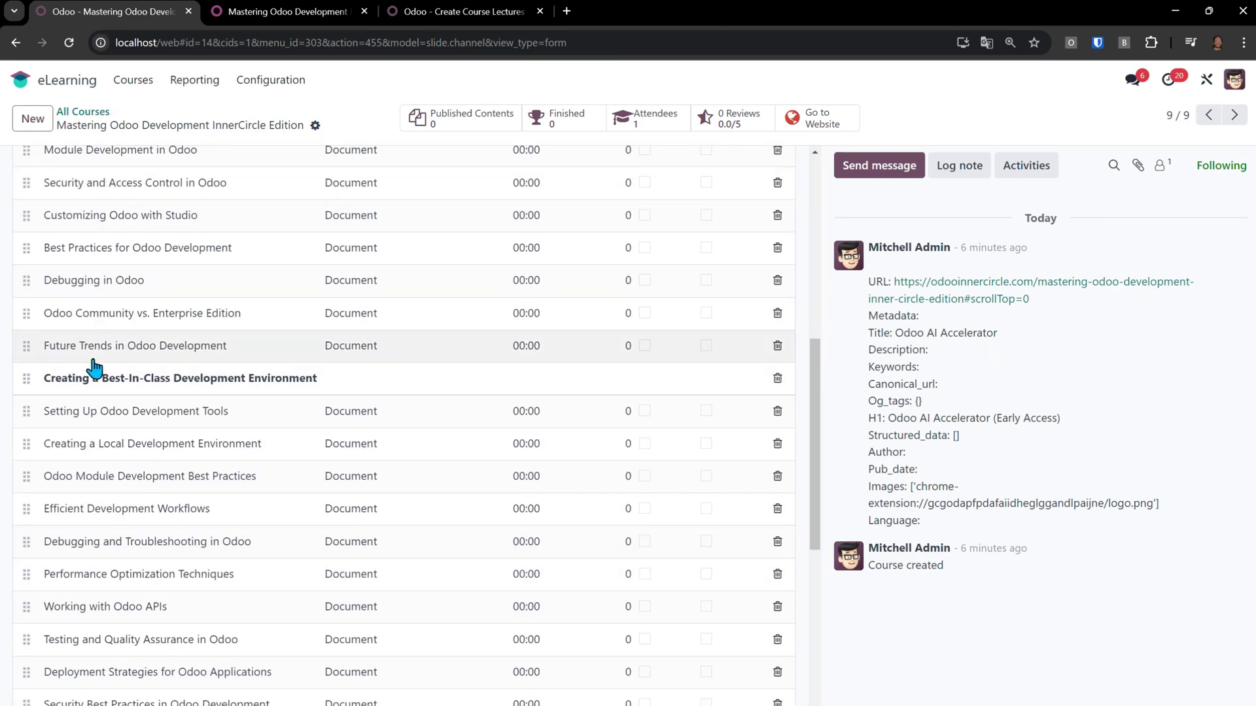
{"action": "scroll", "coordinate": [244, 320], "scroll_direction": "up", "scroll_amount": 5}
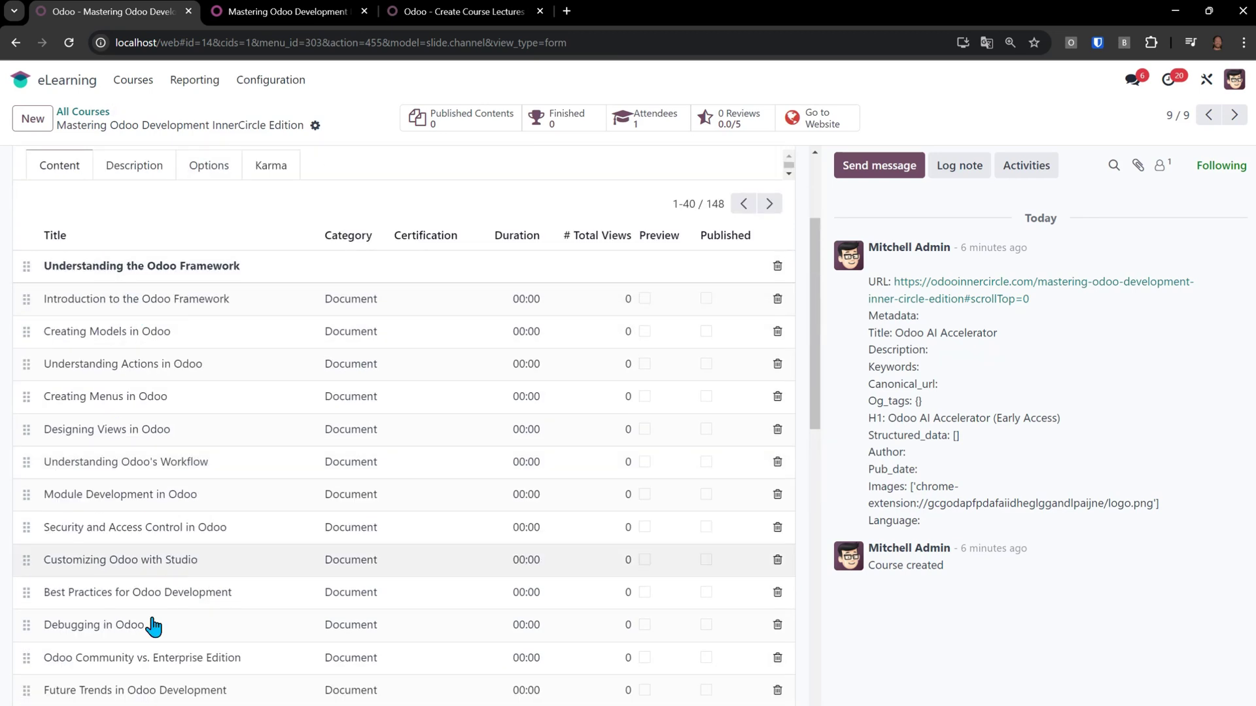
{"action": "scroll", "coordinate": [333, 540], "scroll_direction": "down", "scroll_amount": 3}
{"action": "scroll", "coordinate": [332, 540], "scroll_direction": "down", "scroll_amount": 3}
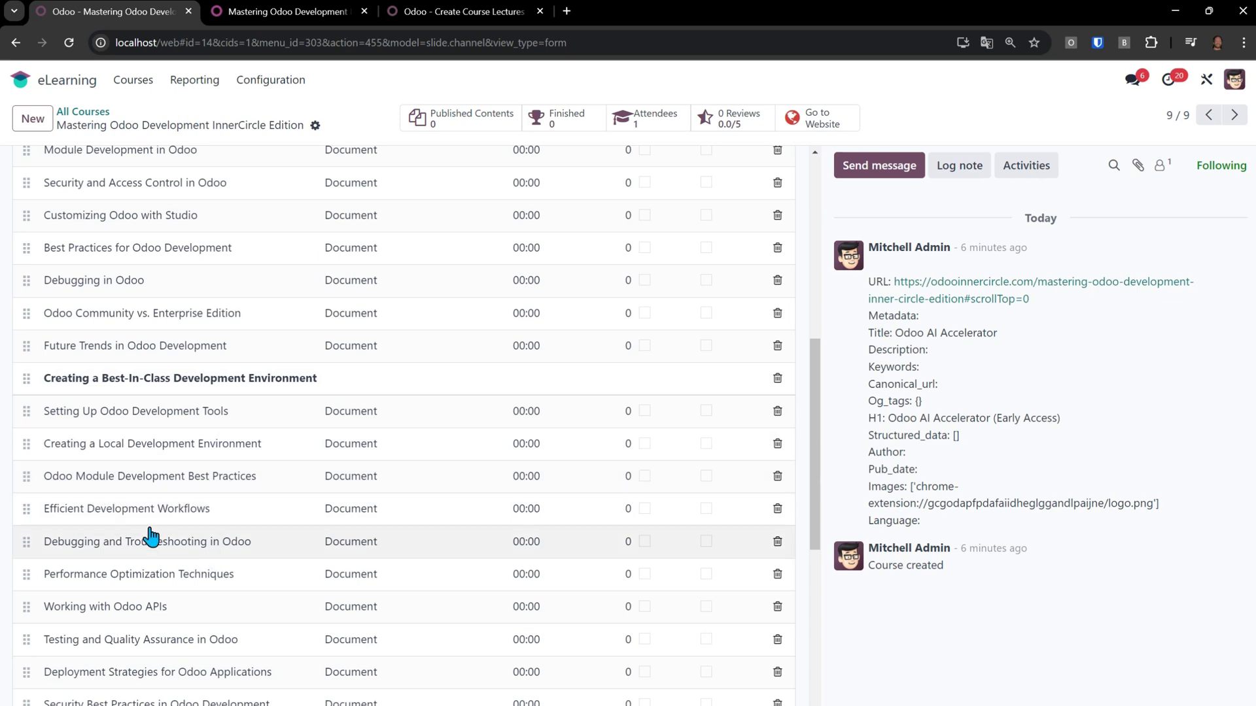
{"action": "scroll", "coordinate": [157, 457], "scroll_direction": "down", "scroll_amount": 5}
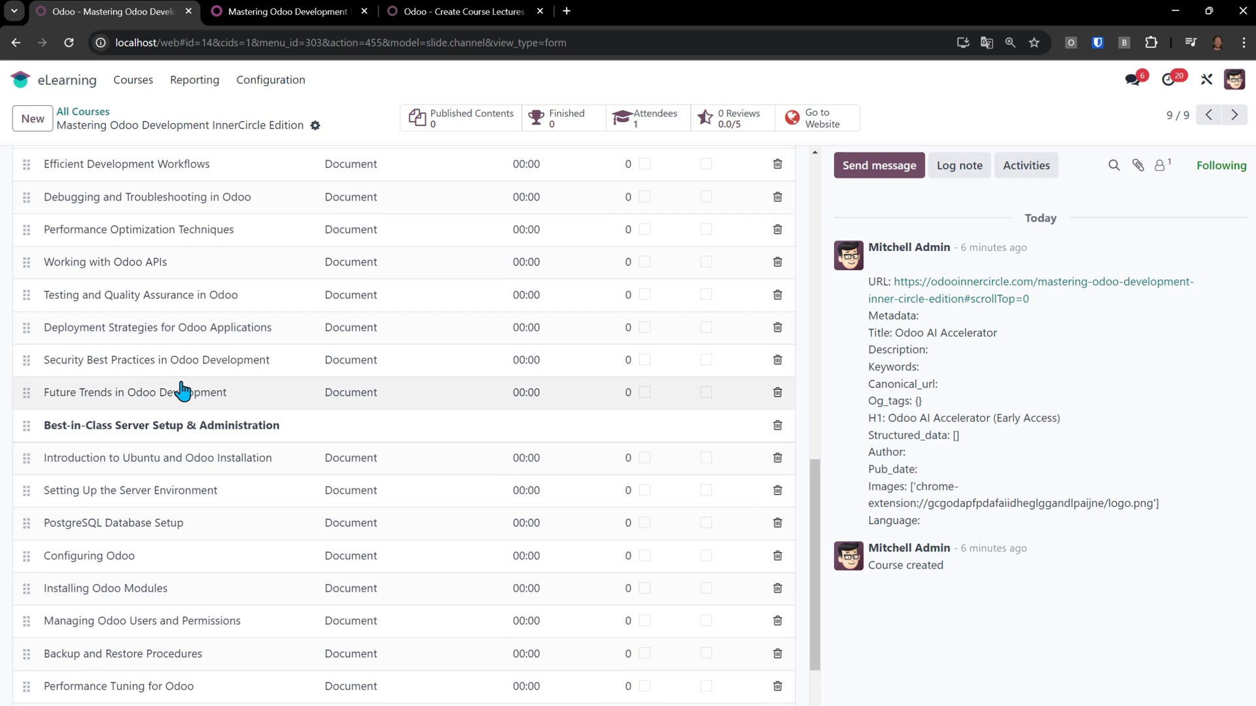
{"action": "scroll", "coordinate": [170, 516], "scroll_direction": "down", "scroll_amount": 3}
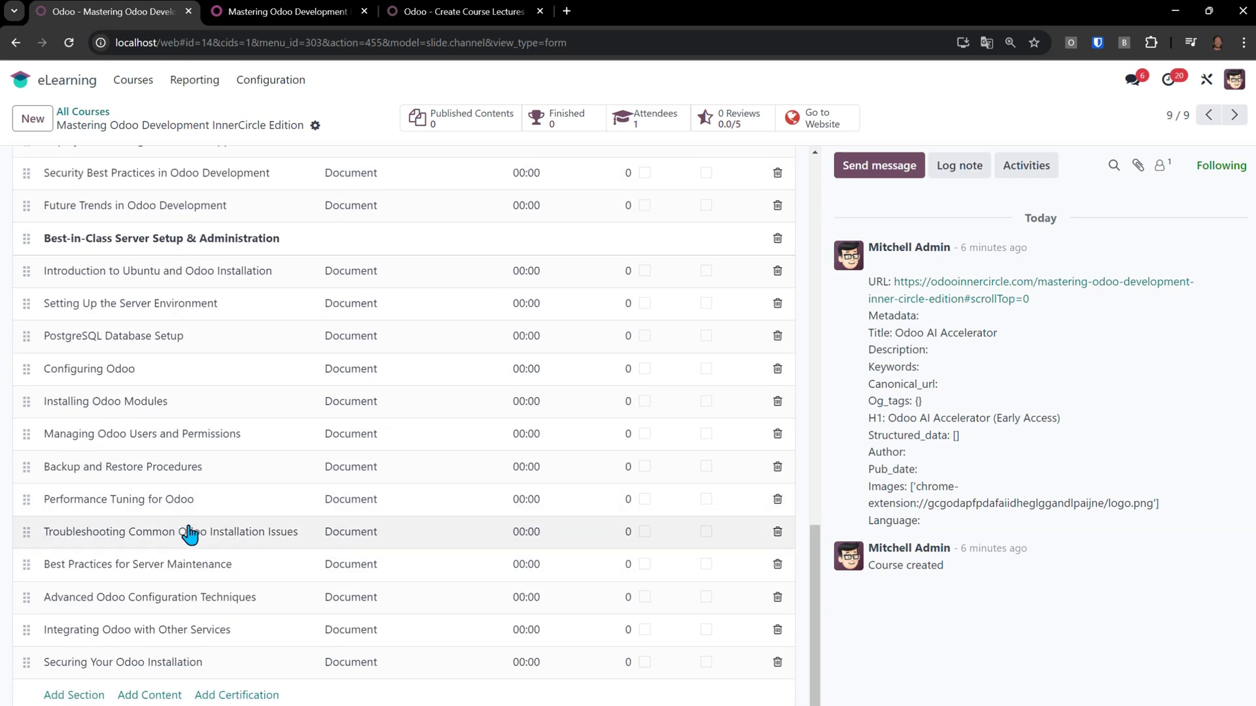
{"action": "scroll", "coordinate": [555, 360], "scroll_direction": "up", "scroll_amount": 15}
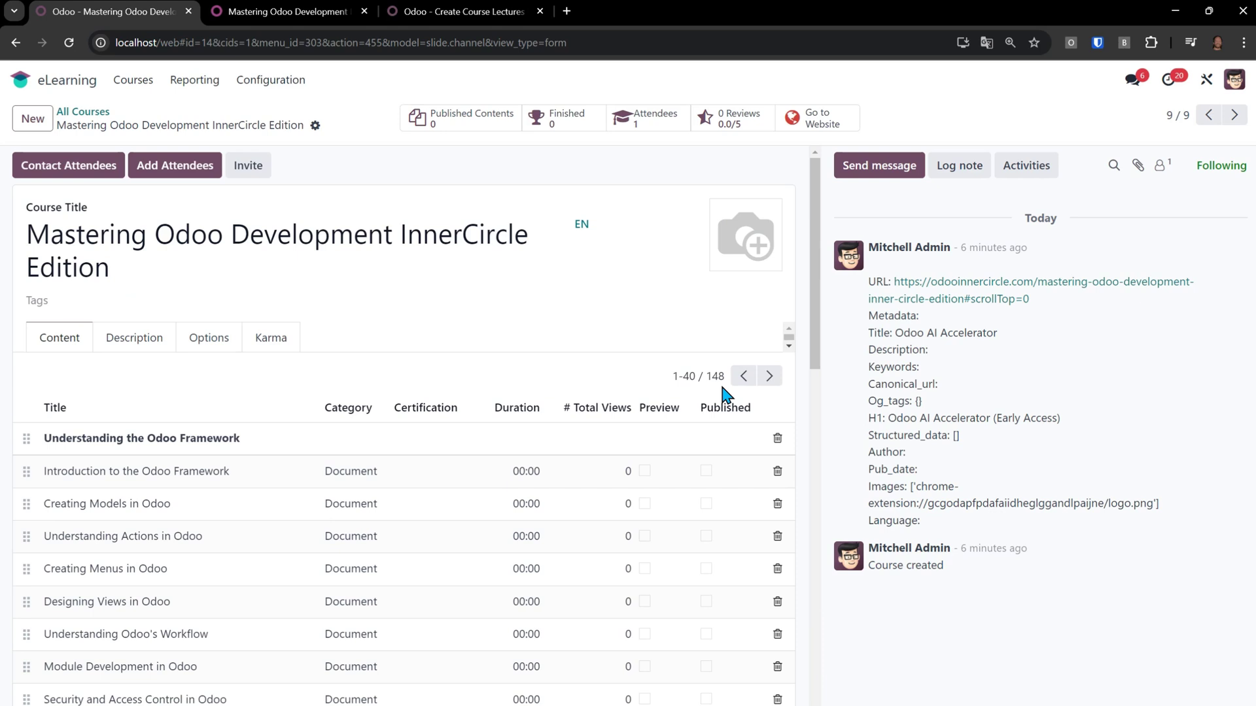
{"action": "left_click", "coordinate": [137, 570]}
{"action": "left_click", "coordinate": [353, 358]}
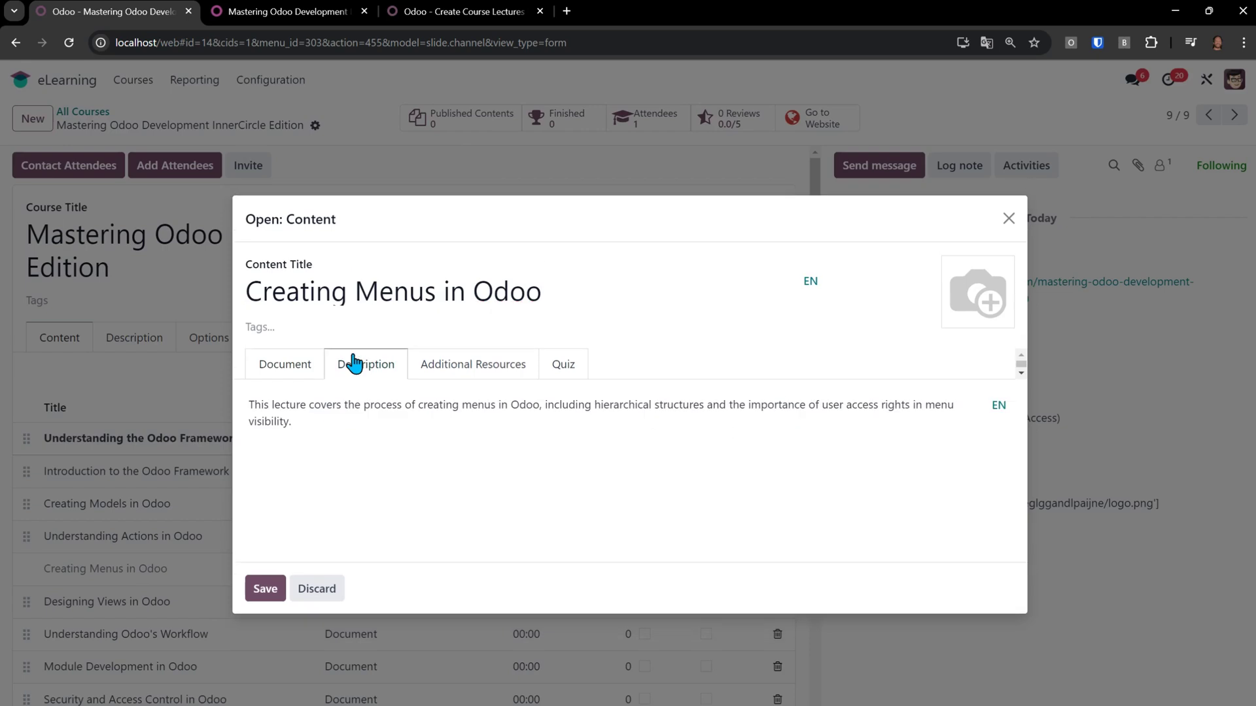
{"action": "left_click_drag", "start_coordinate": [369, 432], "coordinate": [252, 413]}
{"action": "left_click", "coordinate": [676, 354]}
{"action": "left_click", "coordinate": [1008, 219]}
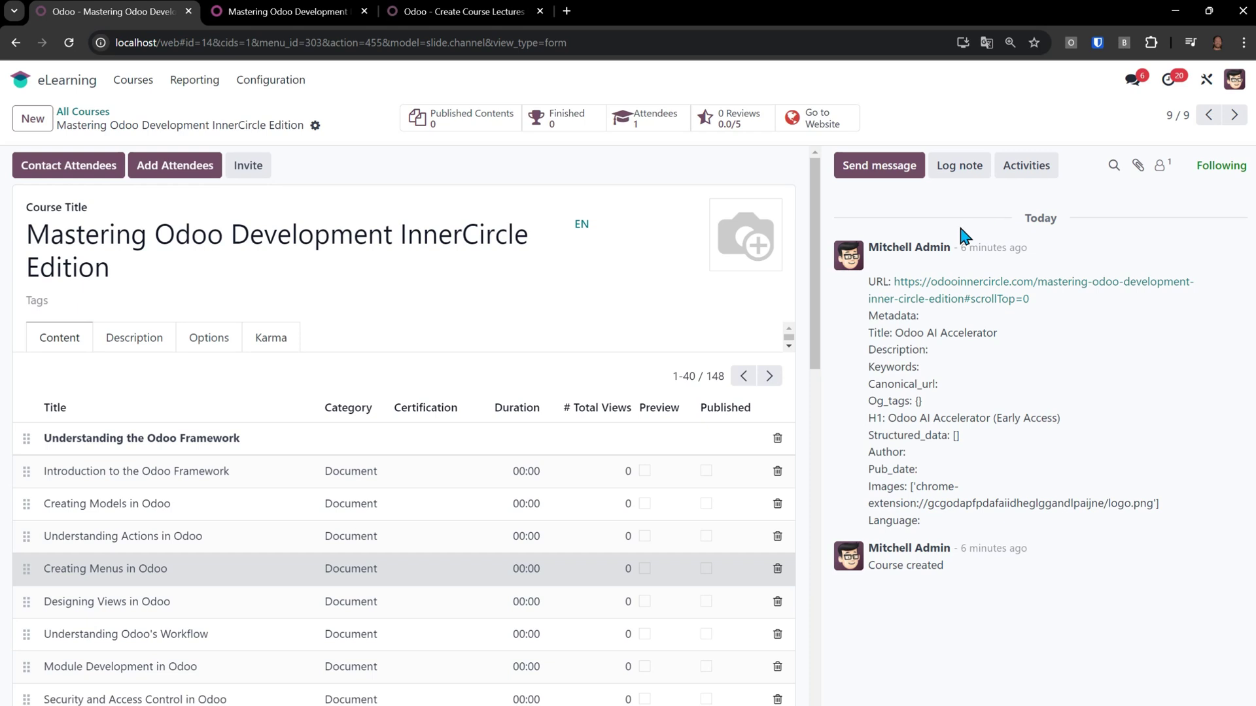
Step: Open Courses > Contents and switch it to list view
{"action": "left_click", "coordinate": [133, 81]}
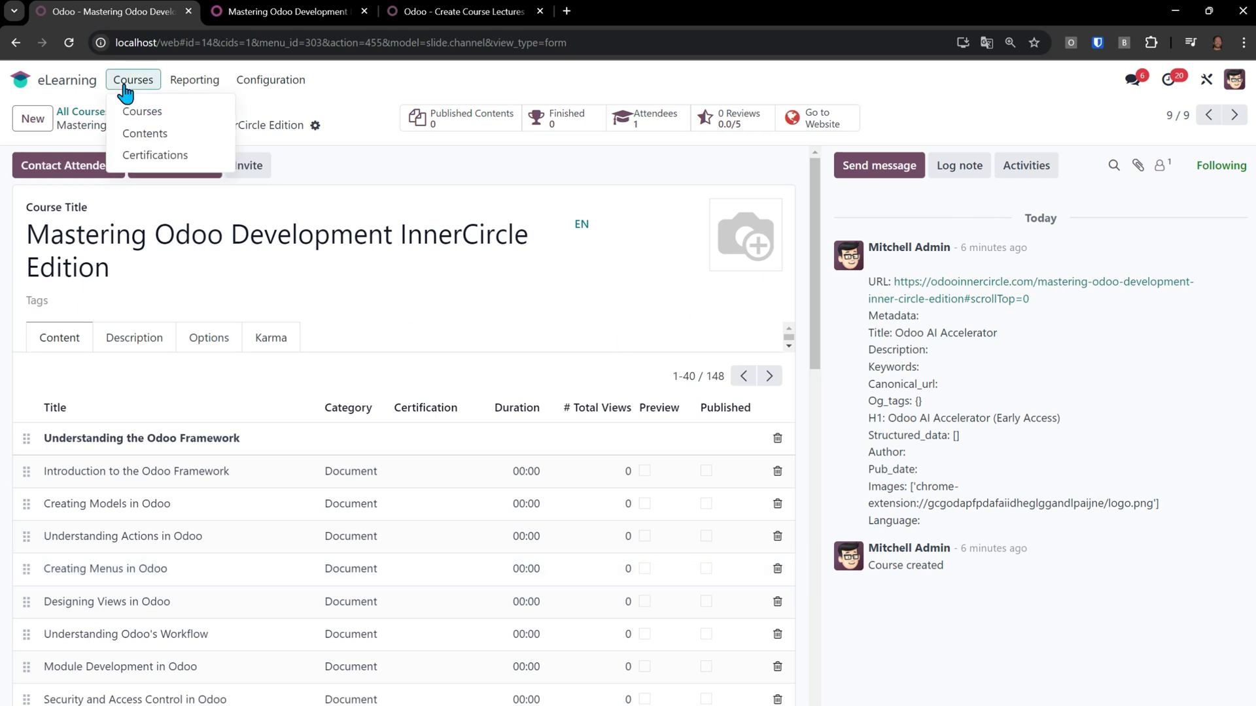
{"action": "left_click", "coordinate": [145, 134]}
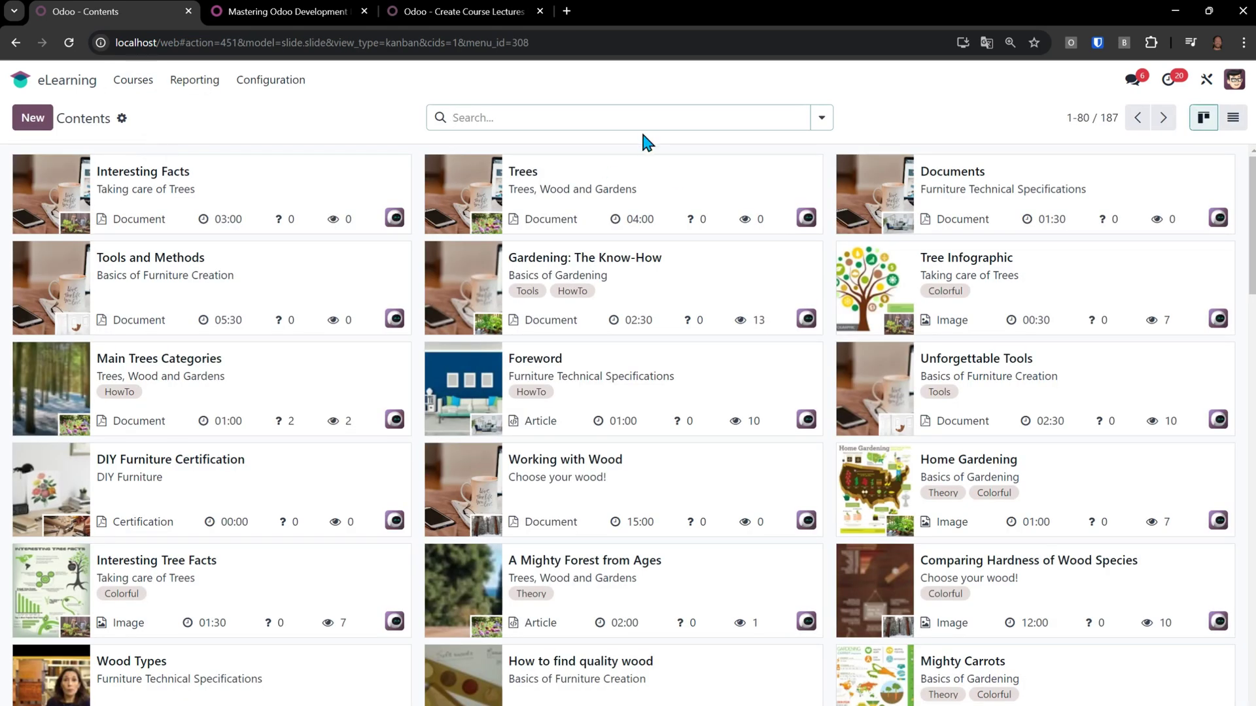
{"action": "left_click", "coordinate": [820, 121]}
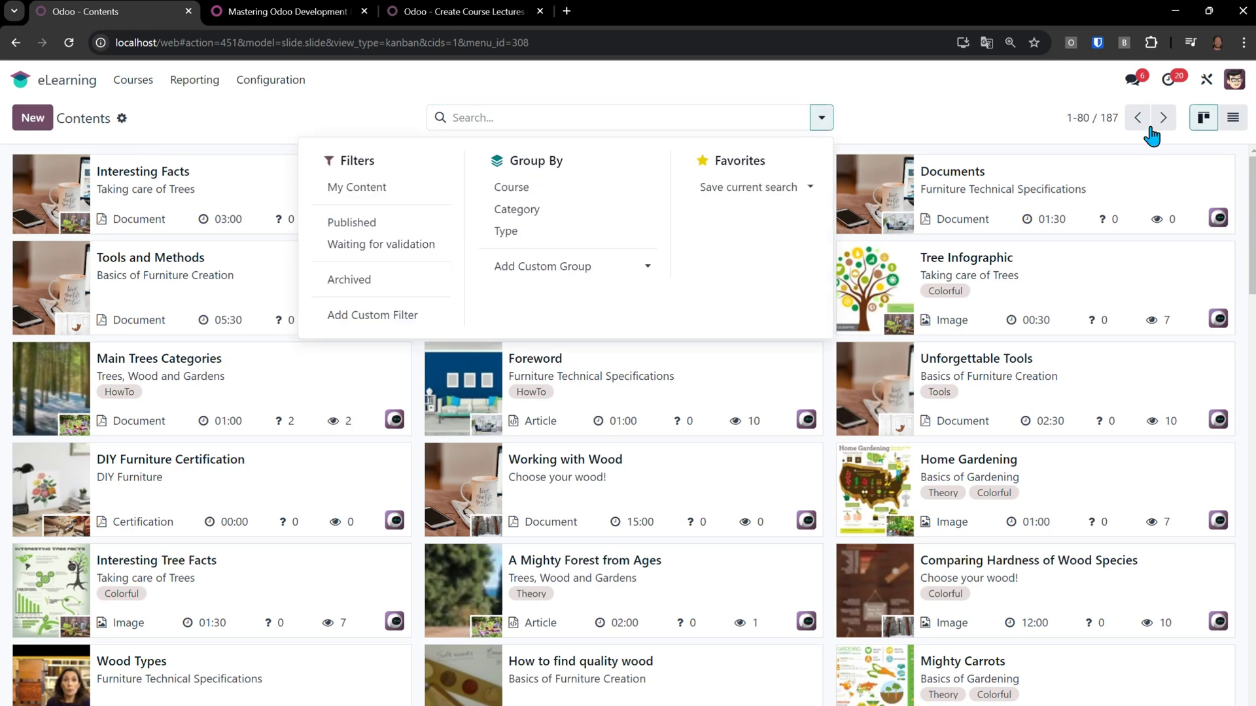
{"action": "left_click", "coordinate": [1232, 118]}
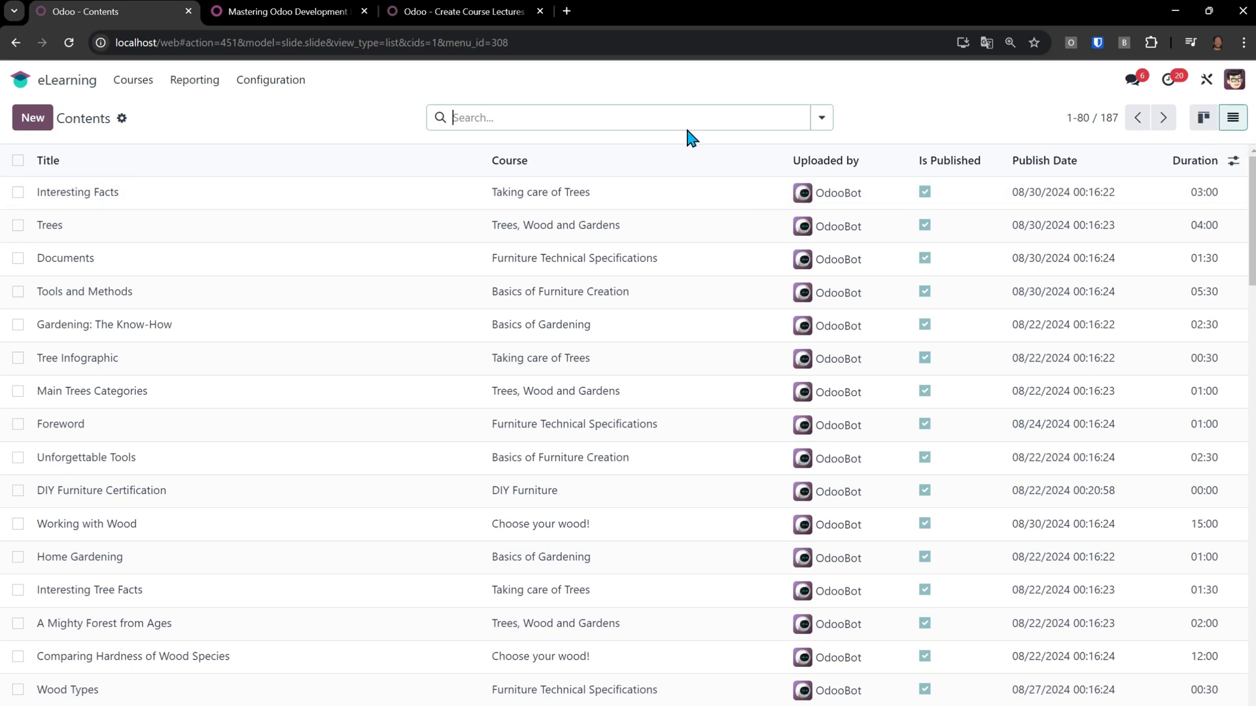
Step: Add a custom filter 'Is a category is not set' to exclude section headers
{"action": "left_click", "coordinate": [819, 131]}
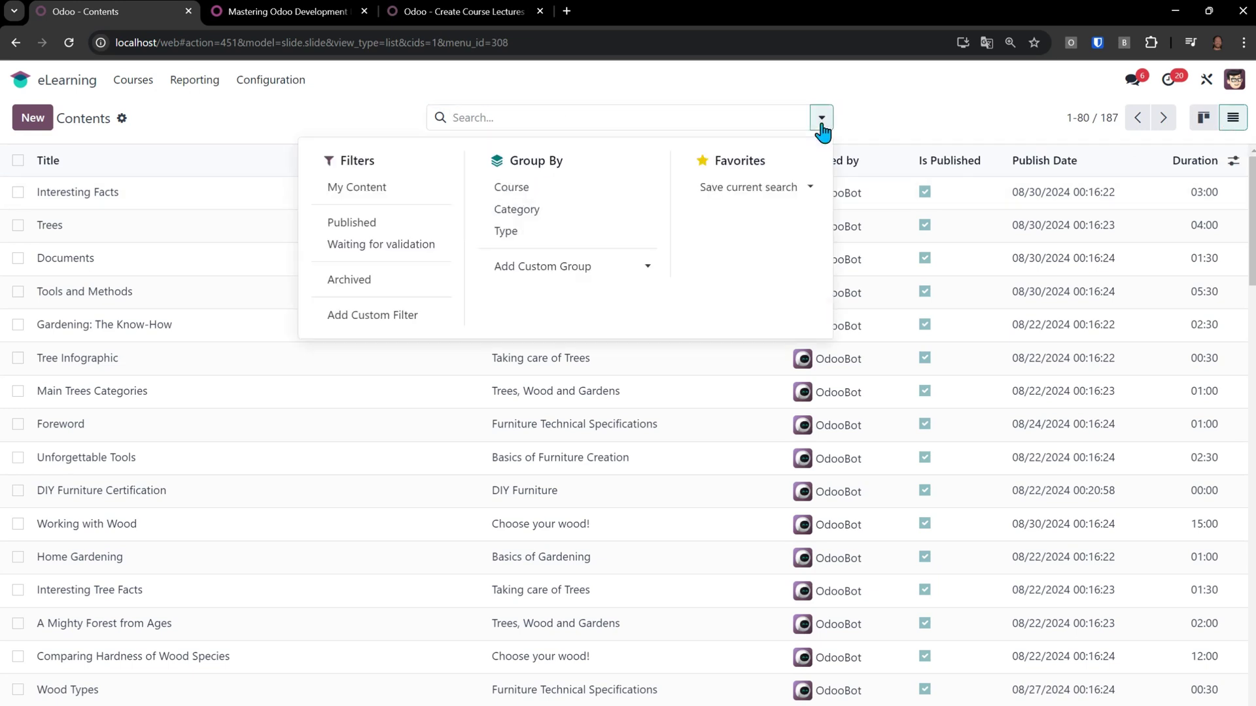
{"action": "left_click", "coordinate": [383, 320]}
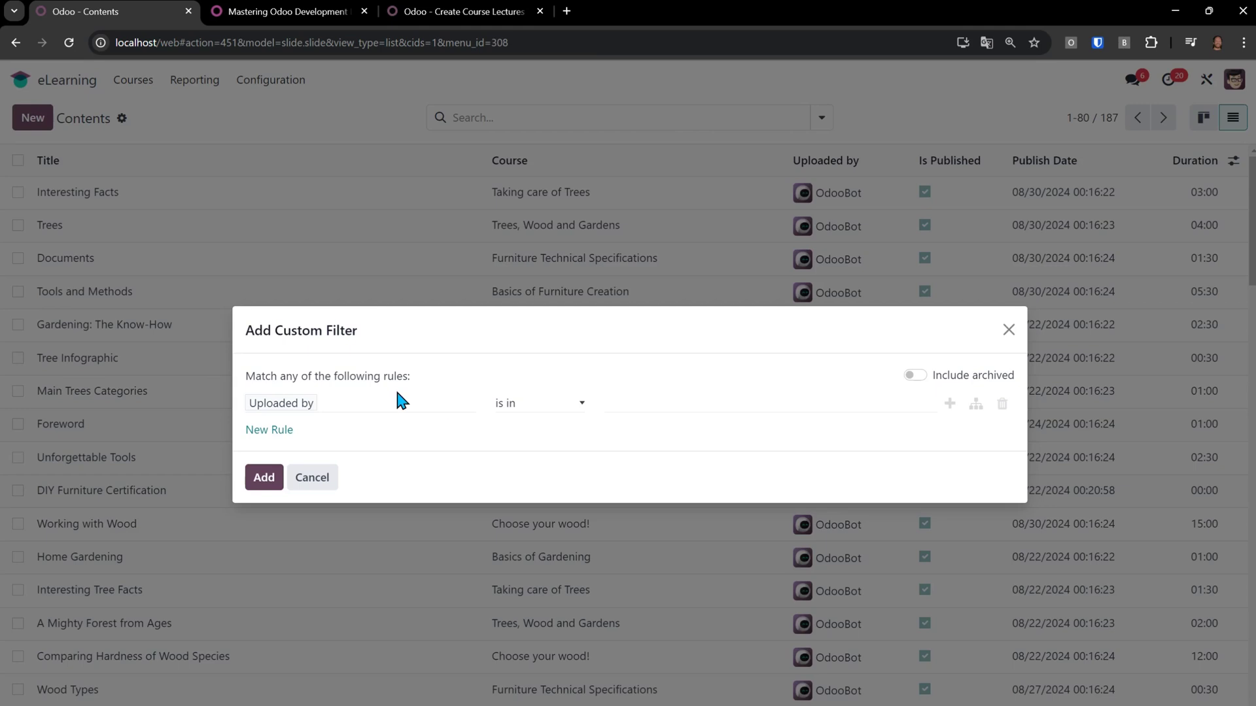
{"action": "left_click", "coordinate": [323, 406]}
{"action": "type", "text": "is_c"}
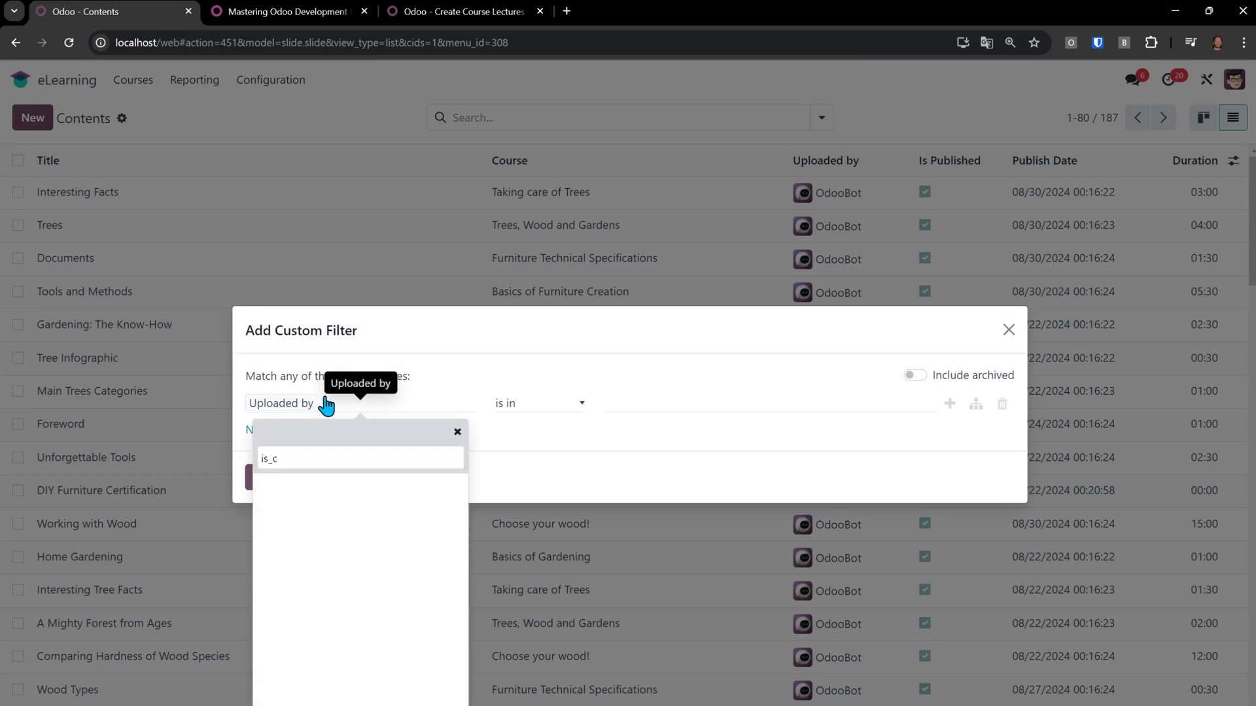
{"action": "key", "text": "BackSpace"}
{"action": "key", "text": "BackSpace"}
{"action": "key", "text": "BackSpace"}
{"action": "type", "text": "is"}
{"action": "left_click", "coordinate": [304, 538]}
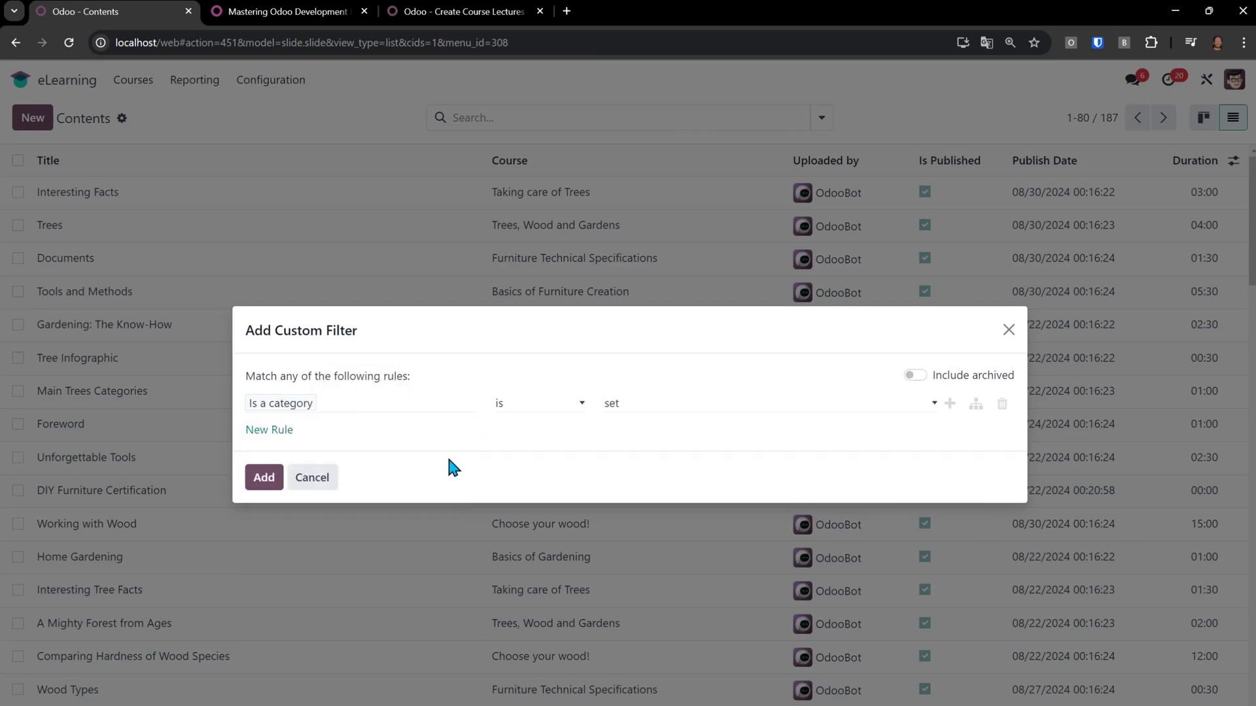
{"action": "left_click", "coordinate": [661, 409]}
{"action": "left_click", "coordinate": [630, 443]}
{"action": "left_click", "coordinate": [263, 482]}
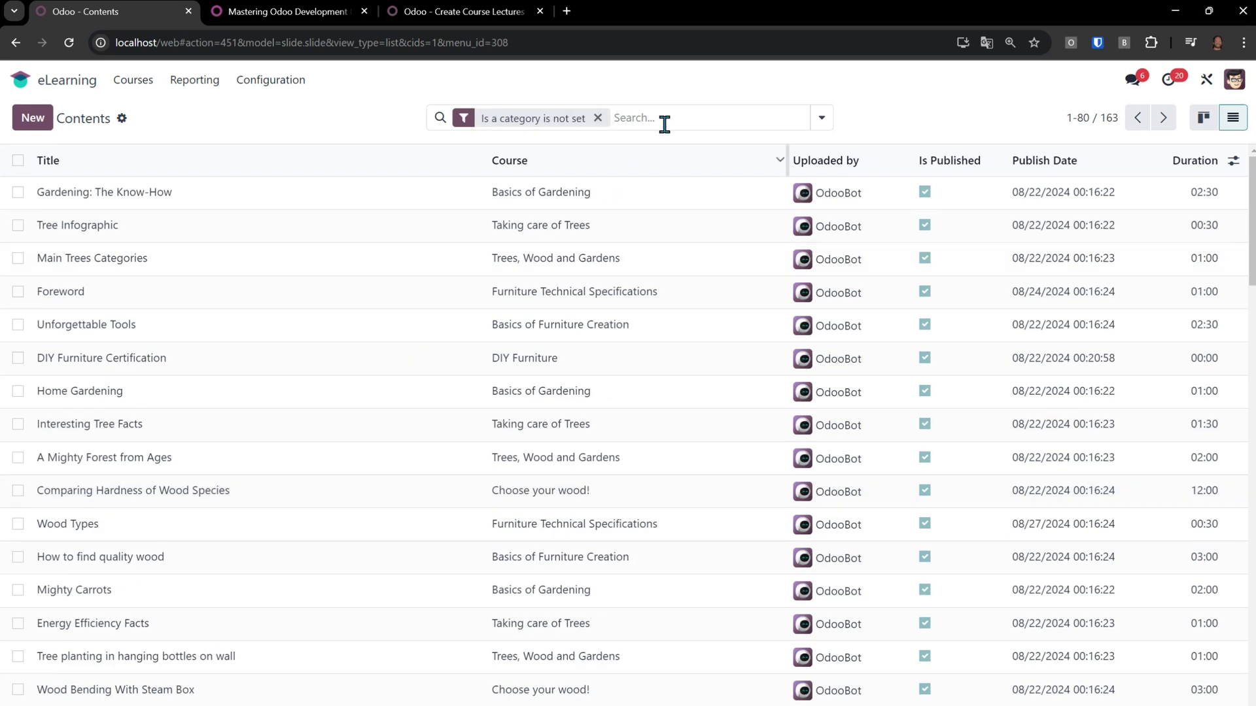
Step: Restrict the contents list to the Mastering course
{"action": "left_click", "coordinate": [667, 118]}
{"action": "type", "text": "Mastering"}
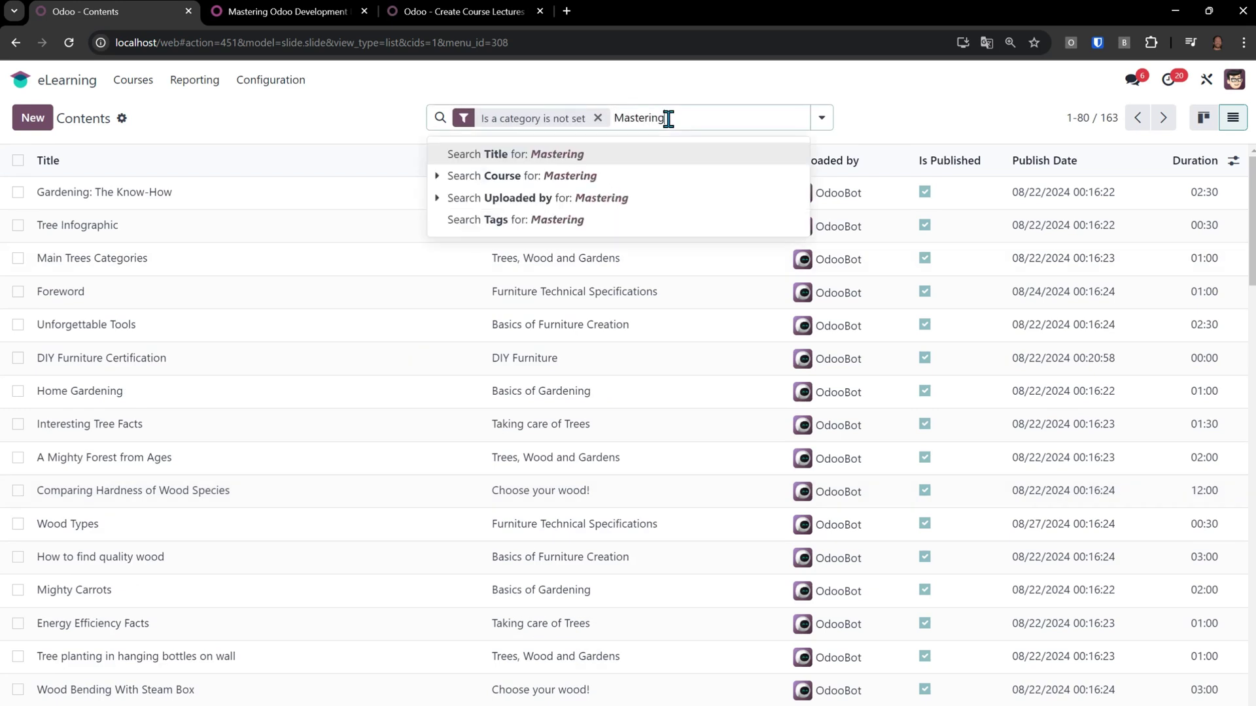
{"action": "key", "text": "Return"}
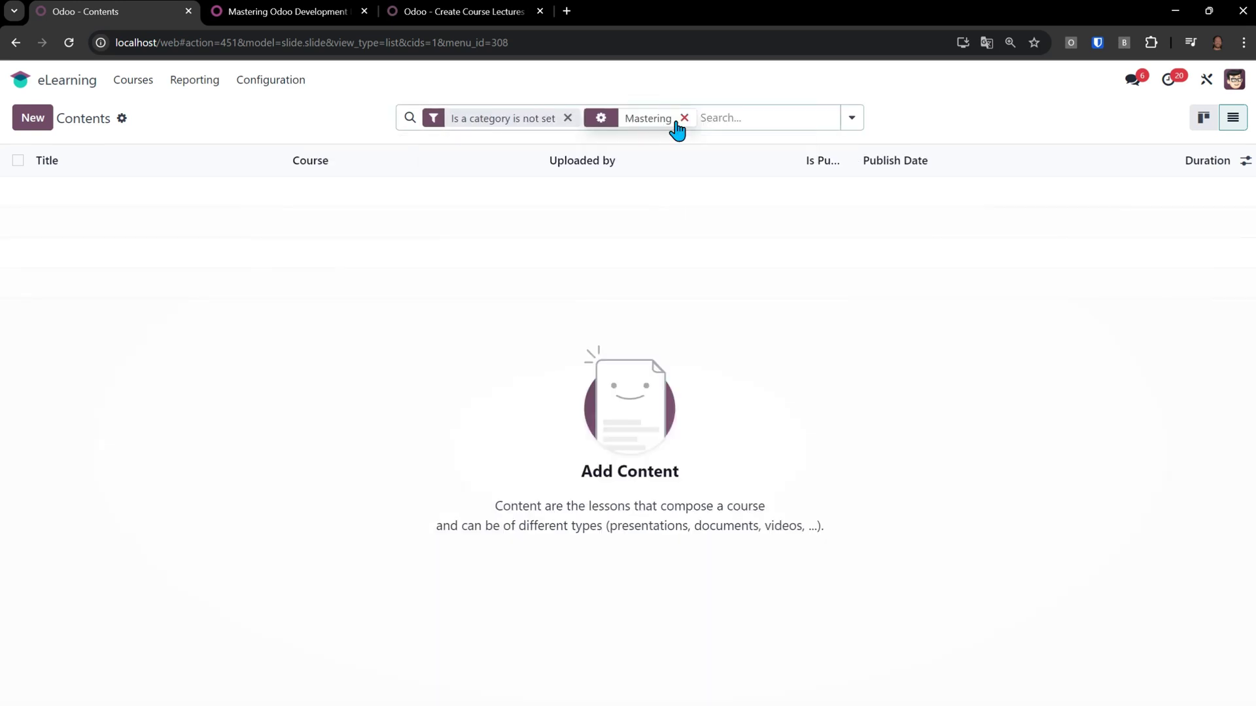
{"action": "left_click", "coordinate": [683, 119]}
{"action": "type", "text": "Ms"}
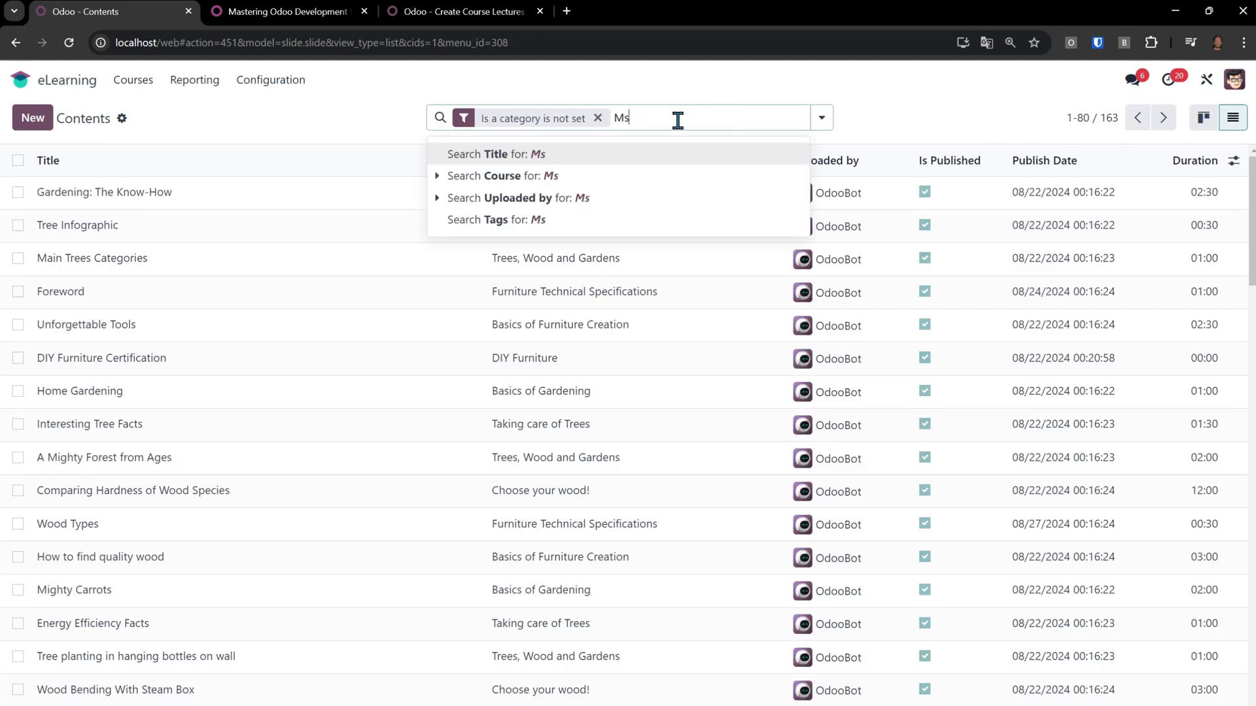
{"action": "type", "text": "astering"}
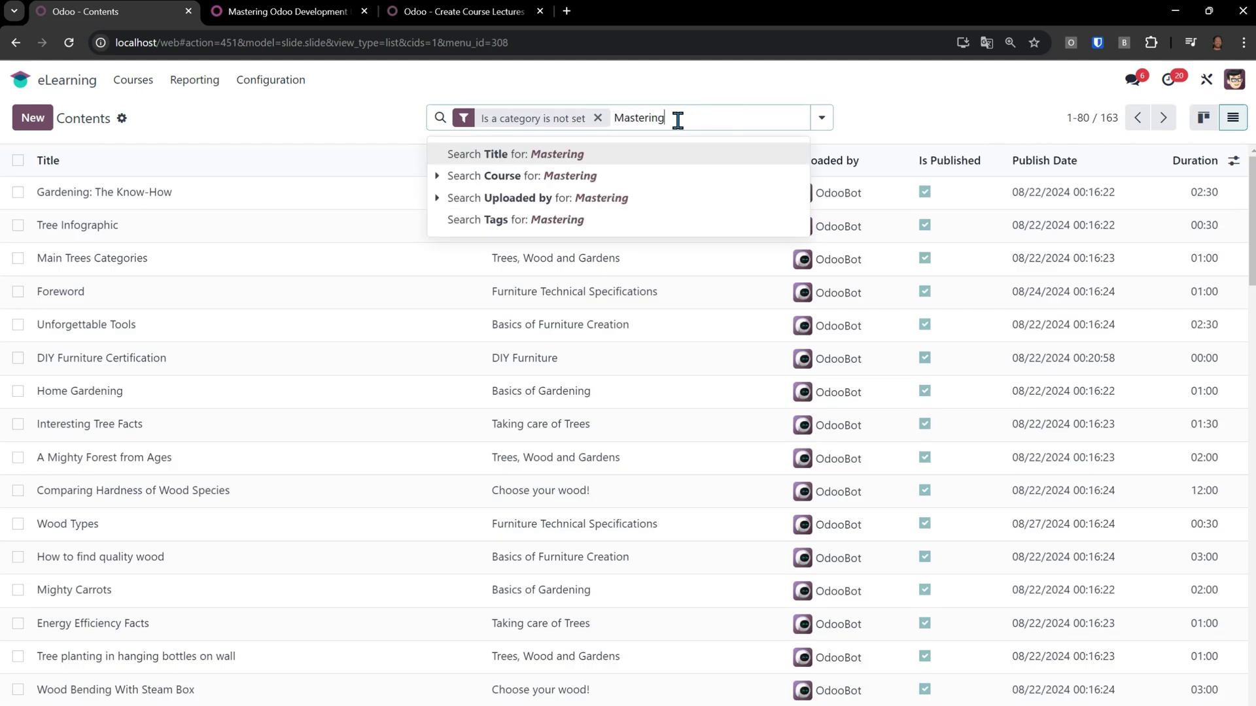
{"action": "left_click", "coordinate": [569, 176]}
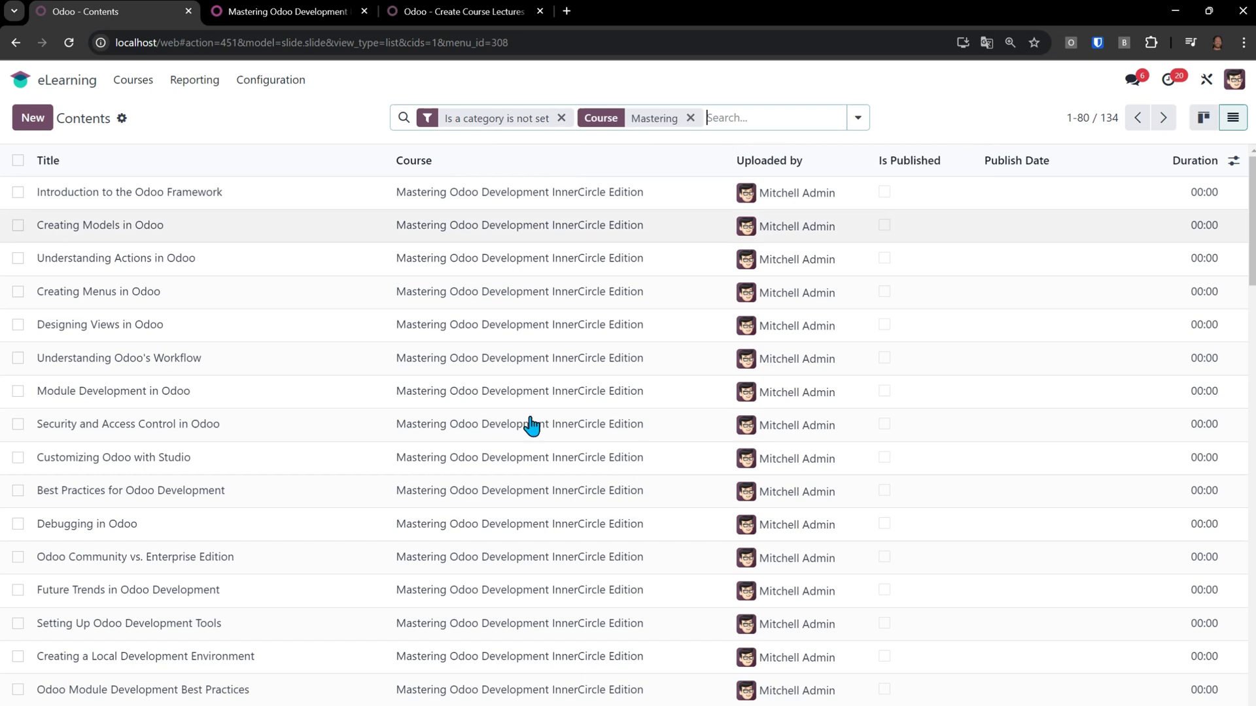
{"action": "scroll", "coordinate": [281, 243], "scroll_direction": "down", "scroll_amount": 8}
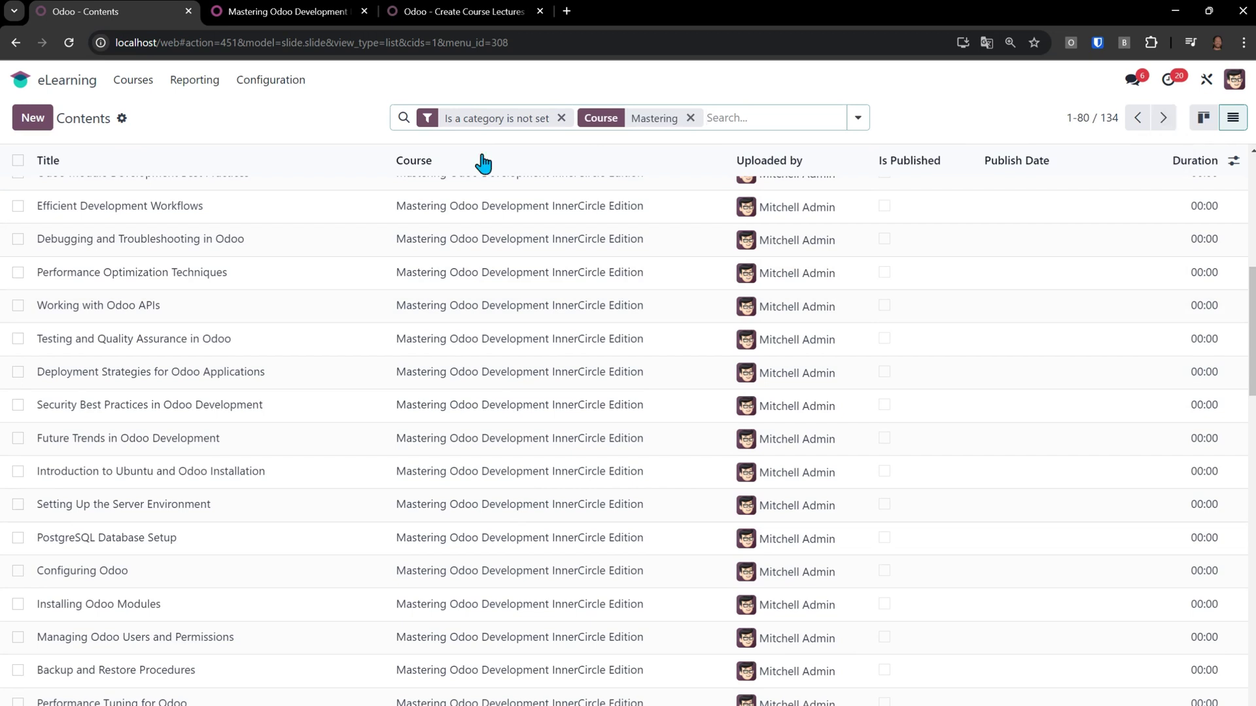
{"action": "scroll", "coordinate": [465, 285], "scroll_direction": "up", "scroll_amount": 8}
{"action": "left_click", "coordinate": [162, 204]}
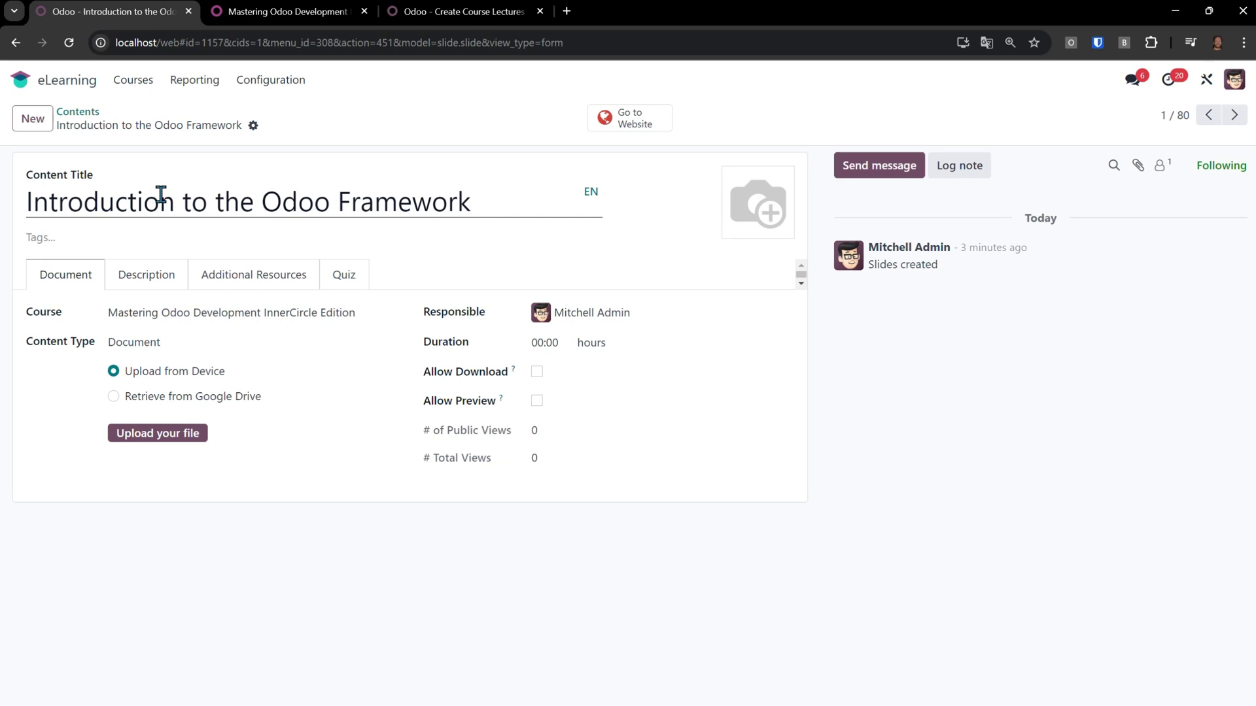
{"action": "left_click", "coordinate": [163, 277]}
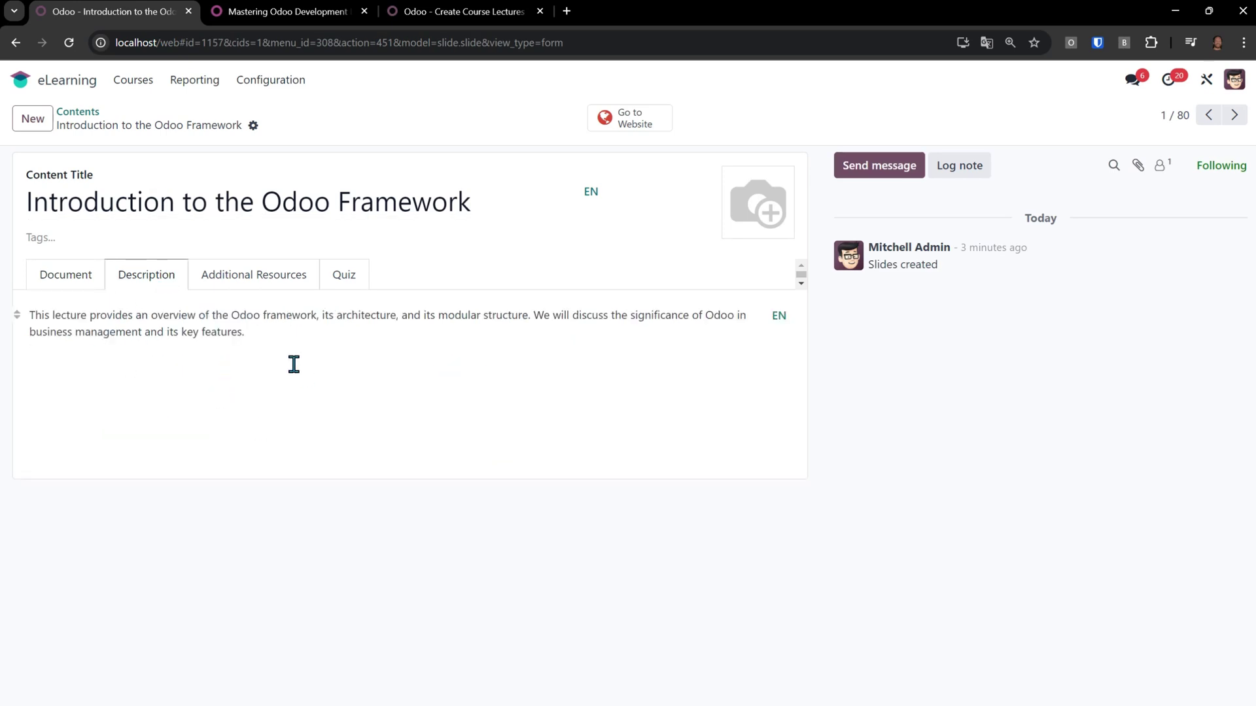
{"action": "key", "text": "ctrl+a"}
{"action": "left_click", "coordinate": [191, 319]}
{"action": "left_click", "coordinate": [588, 346]}
{"action": "left_click", "coordinate": [16, 43]}
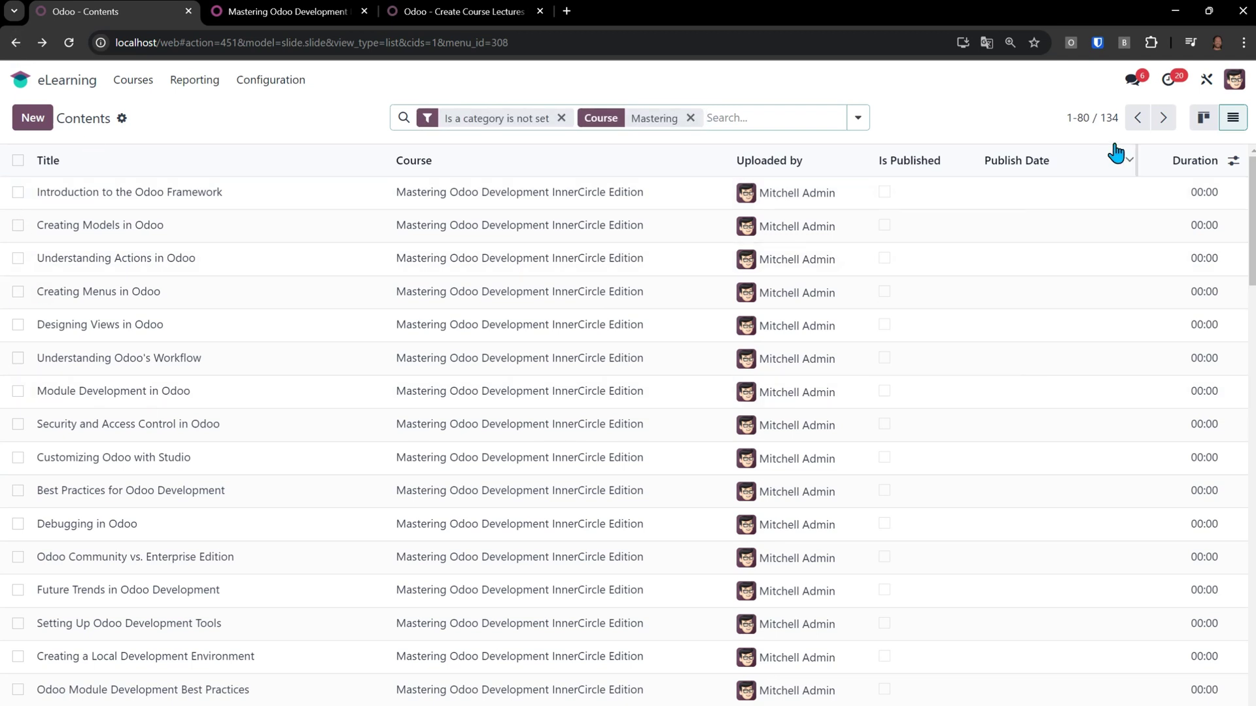
Step: Select the Introduction to the Odoo Framework, Creating Models, Understanding Actions and Creating Menus lessons
{"action": "left_click", "coordinate": [18, 192]}
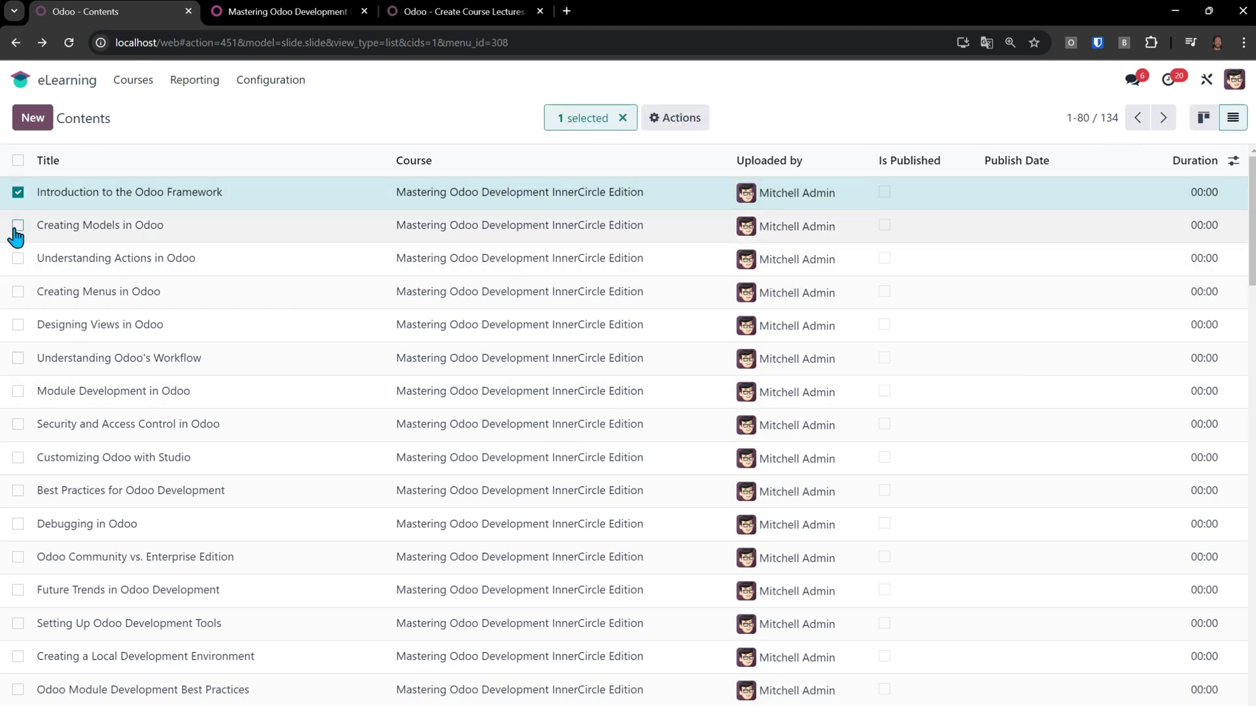
{"action": "left_click", "coordinate": [18, 225]}
{"action": "left_click", "coordinate": [18, 259]}
{"action": "left_click", "coordinate": [17, 292]}
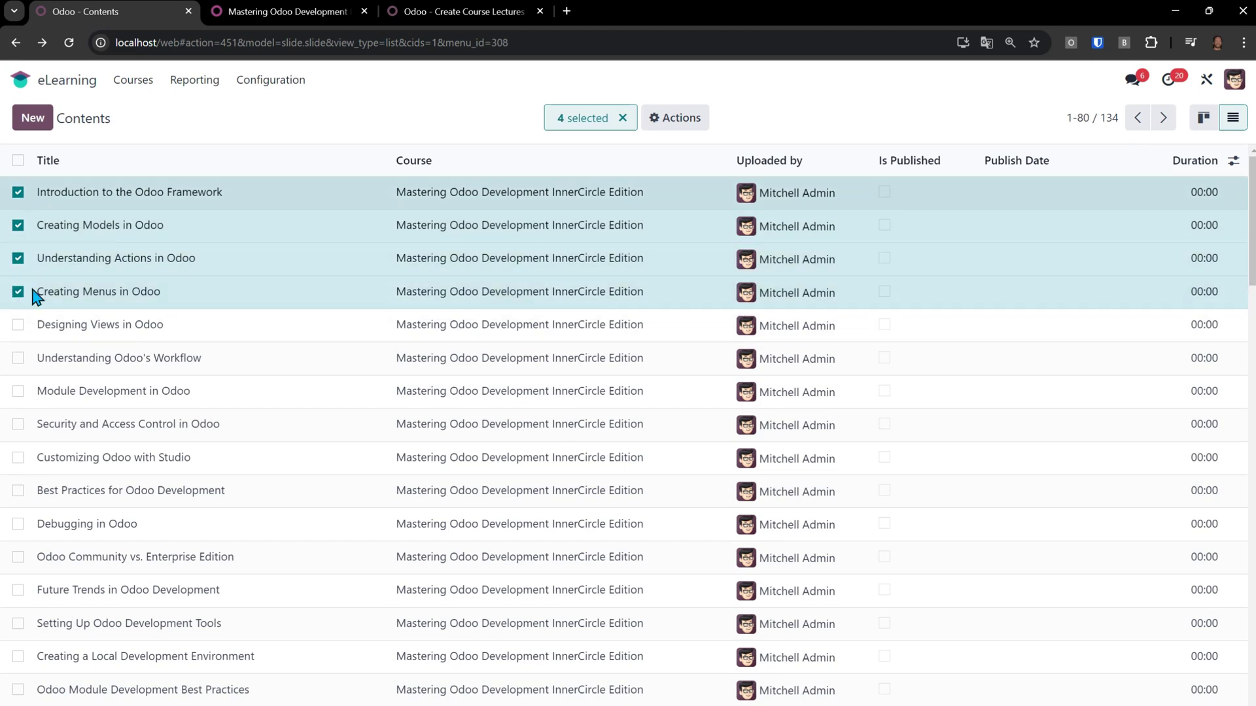
Step: Run Create detailed lecture outlines on those four lessons, then select all 134 lectures
{"action": "left_click", "coordinate": [663, 123]}
{"action": "left_click", "coordinate": [690, 266]}
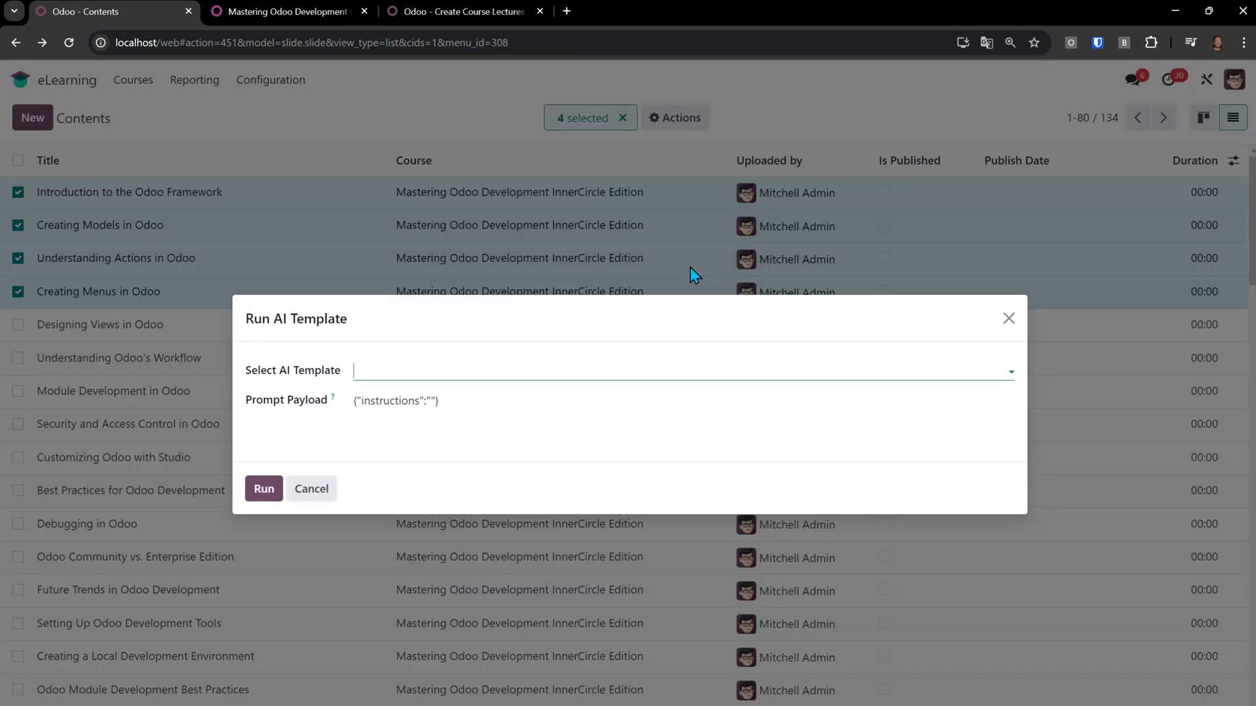
{"action": "left_click", "coordinate": [449, 368]}
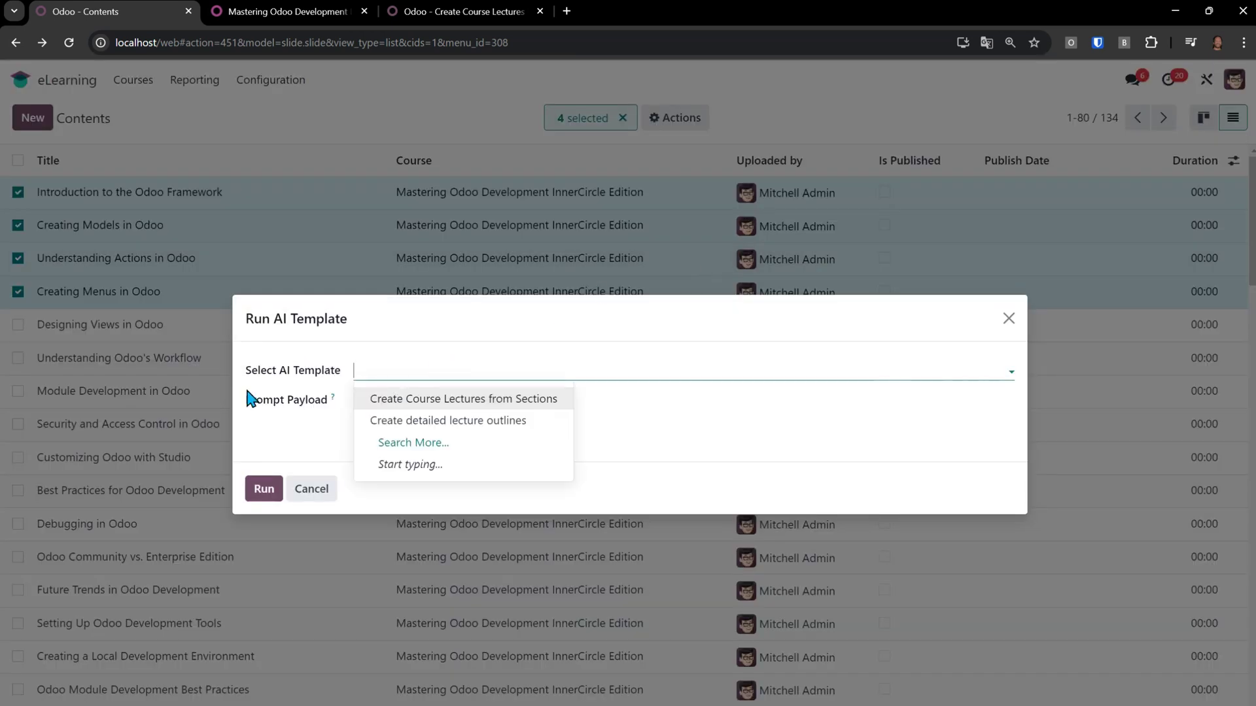
{"action": "left_click", "coordinate": [460, 424]}
{"action": "left_click", "coordinate": [264, 490]}
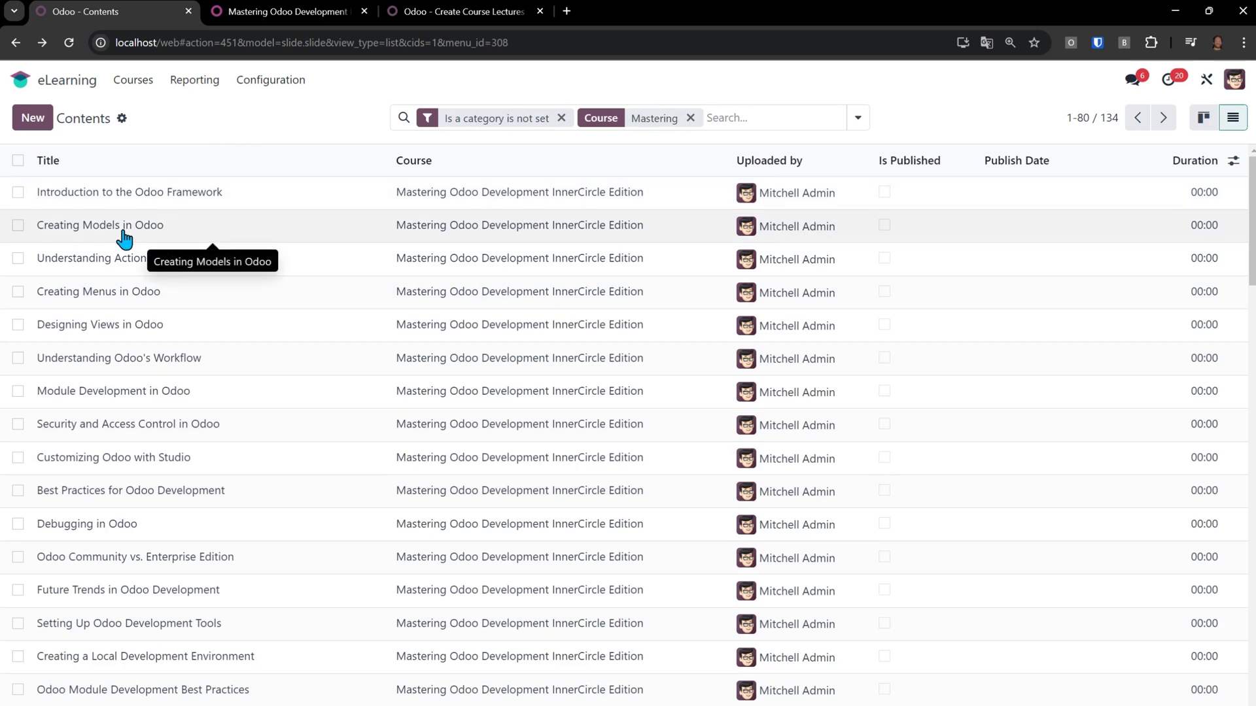
{"action": "left_click", "coordinate": [18, 160]}
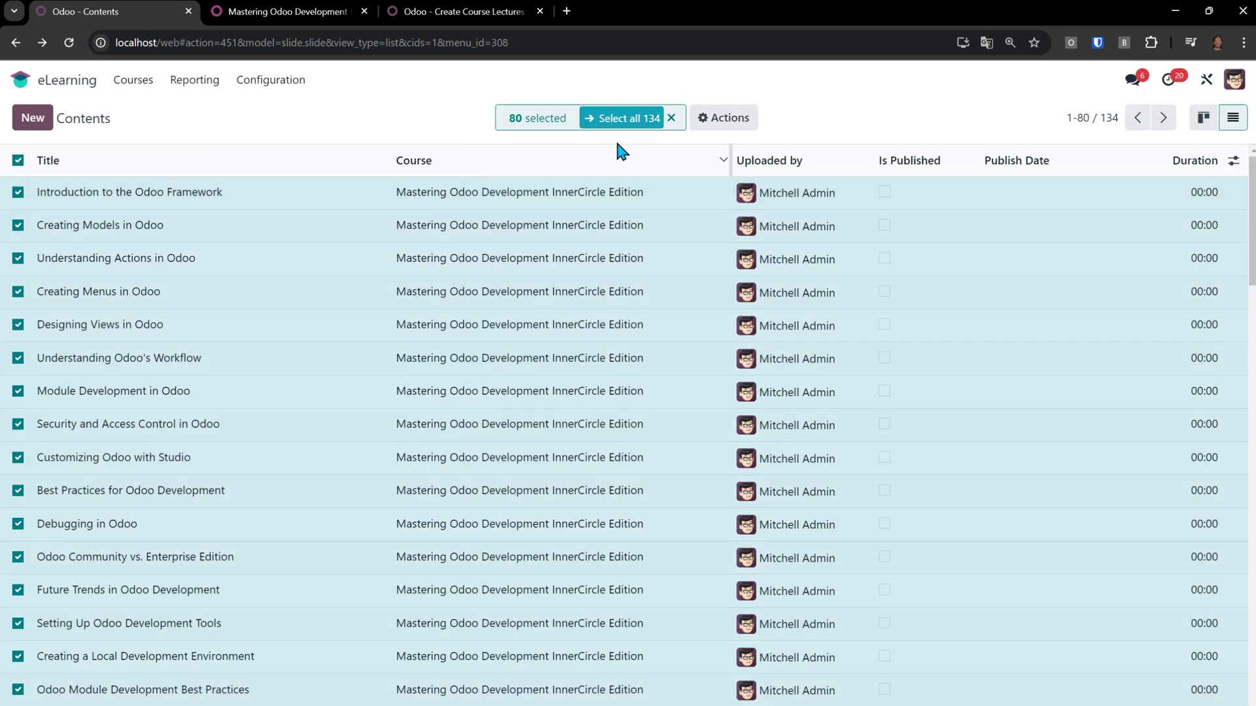
{"action": "left_click", "coordinate": [623, 119]}
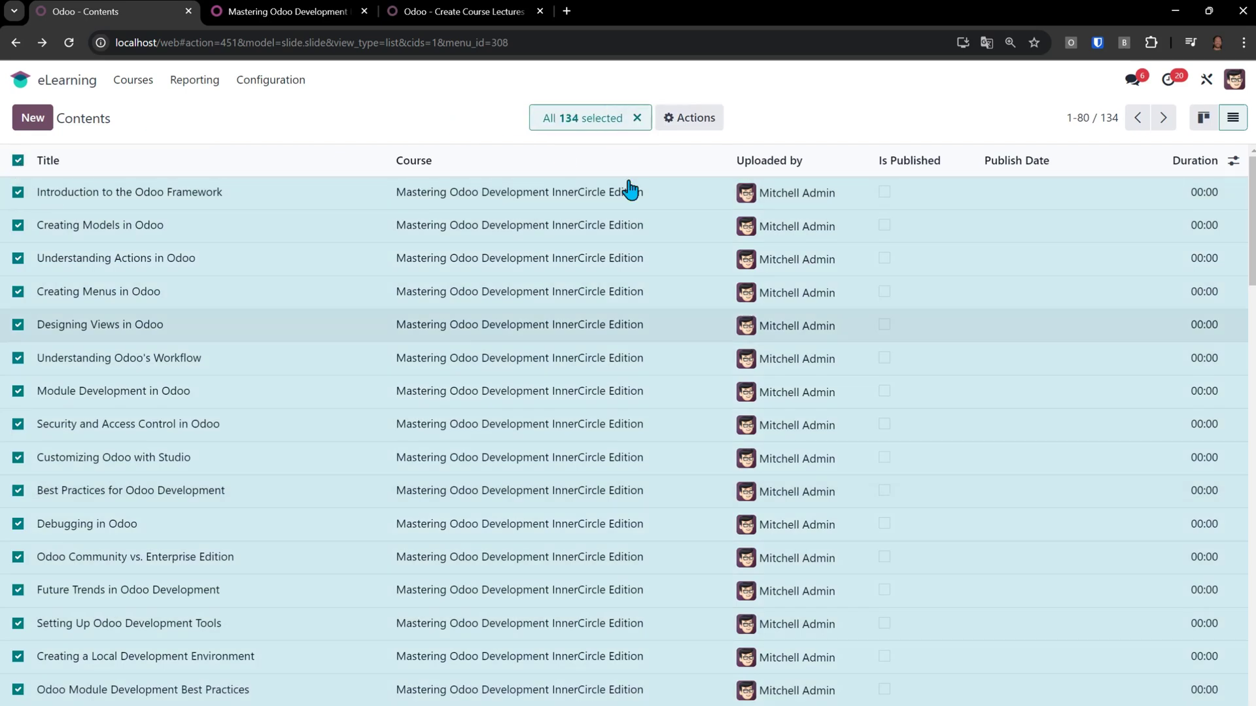
Step: In a refreshed, unfiltered Job Queue, open the Done Create detailed lecture outlines job
{"action": "left_click", "coordinate": [15, 80]}
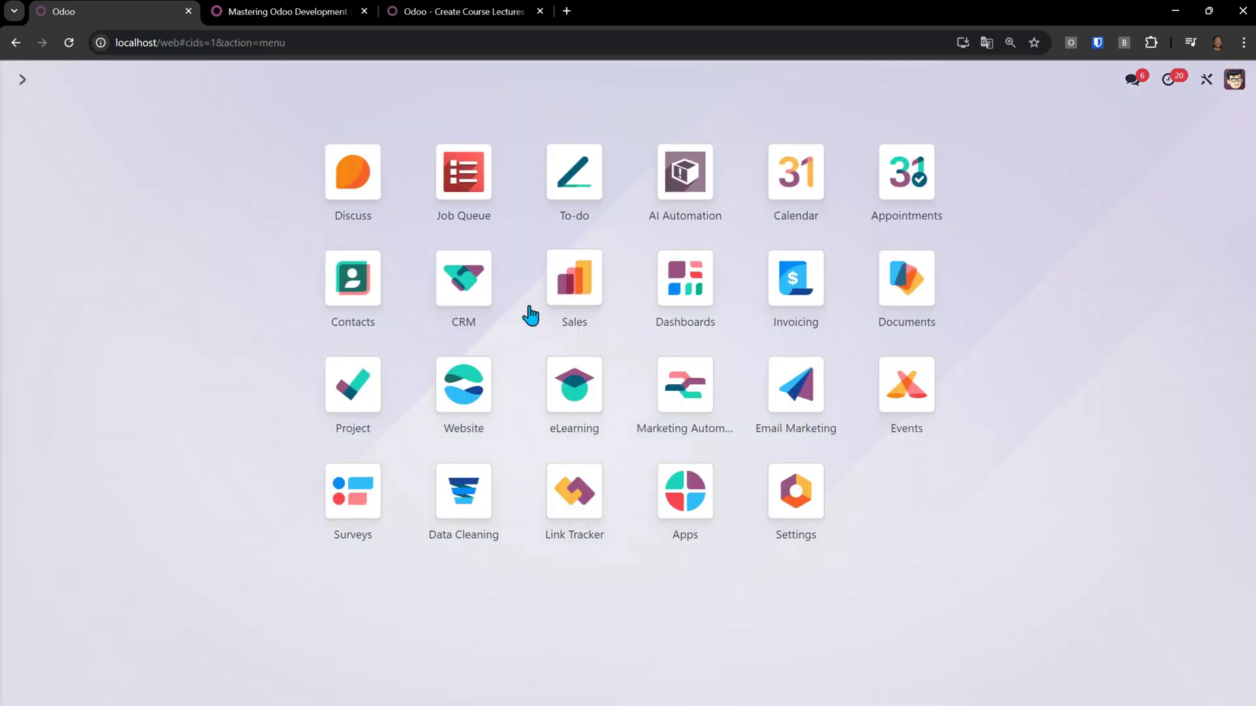
{"action": "left_click", "coordinate": [481, 198]}
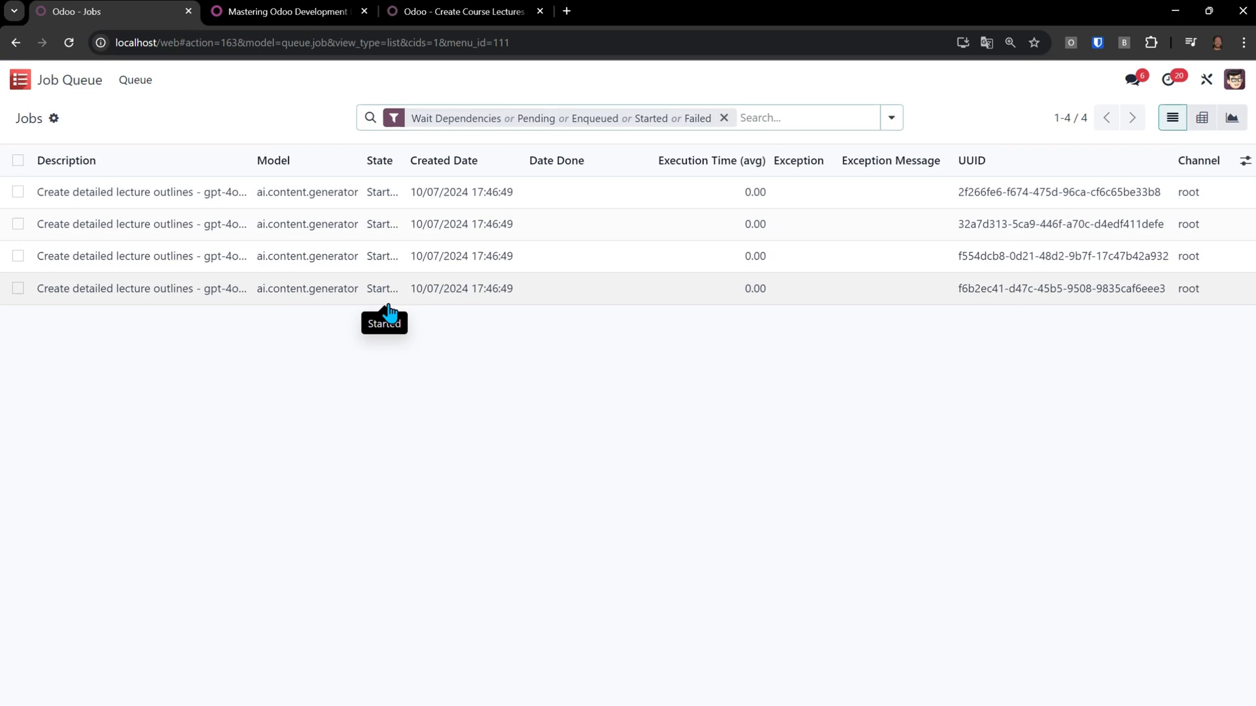
{"action": "left_click", "coordinate": [68, 43]}
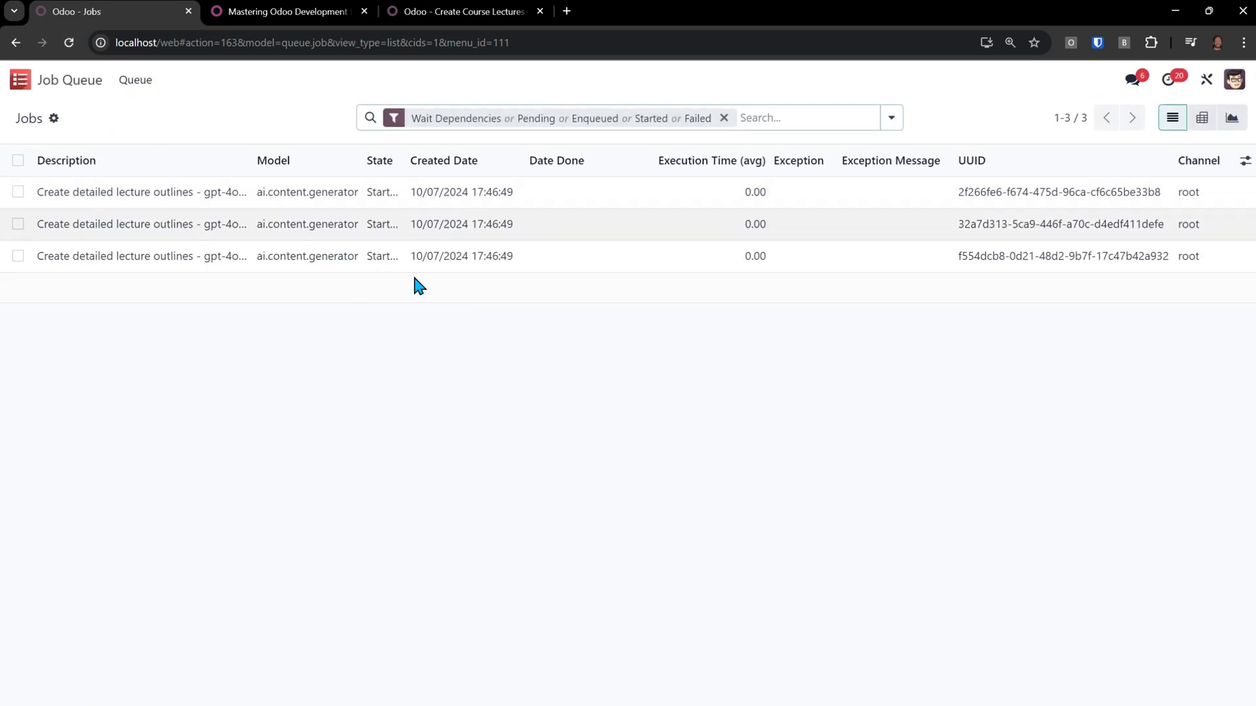
{"action": "left_click", "coordinate": [722, 119]}
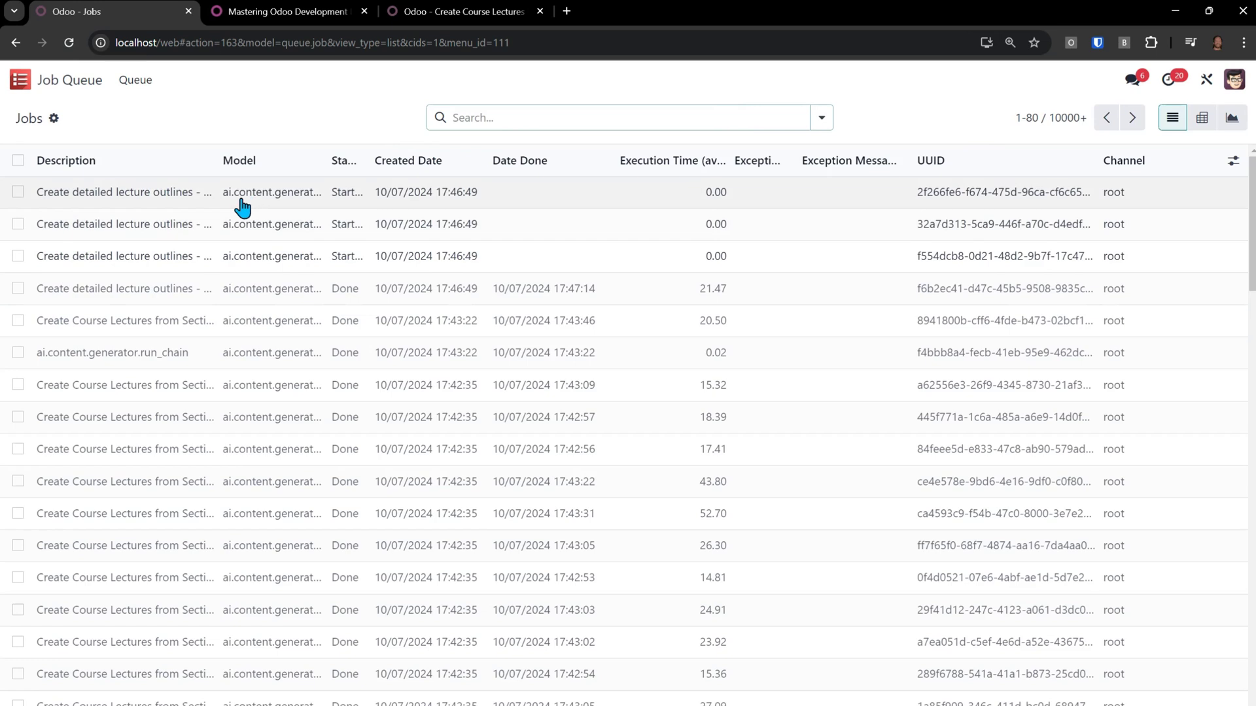
{"action": "left_click", "coordinate": [418, 289]}
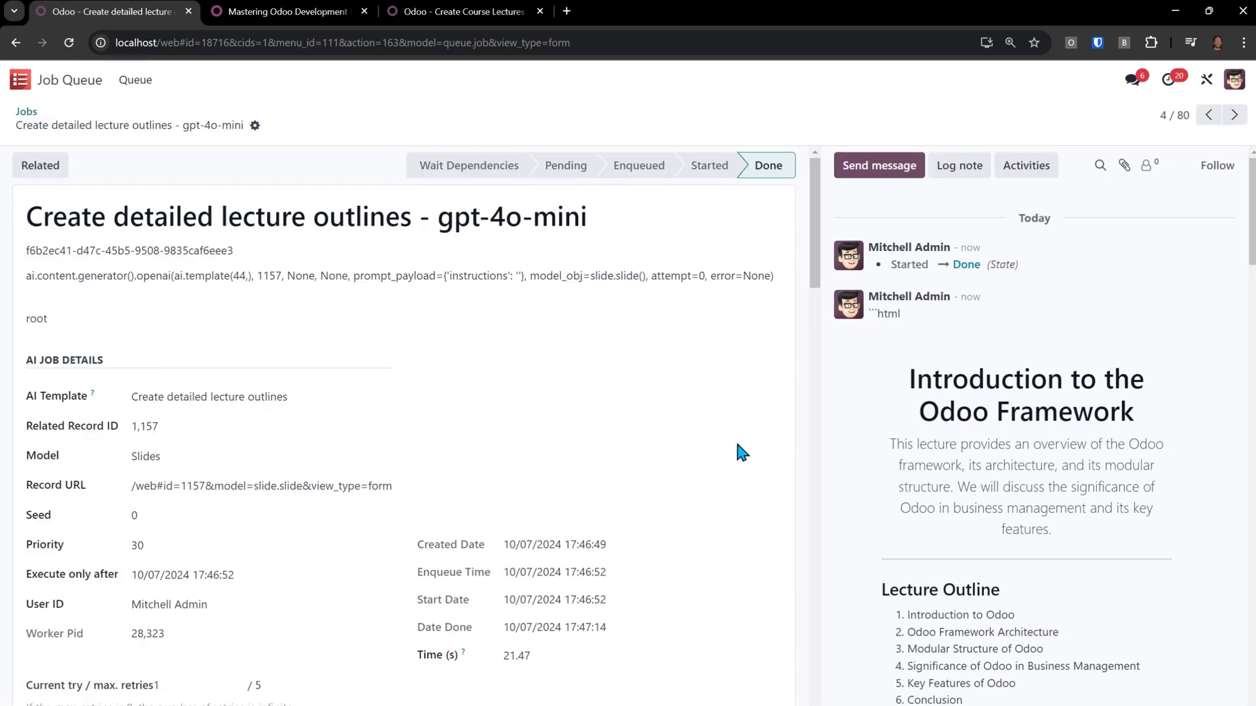
{"action": "left_click_drag", "start_coordinate": [915, 378], "coordinate": [1175, 394]}
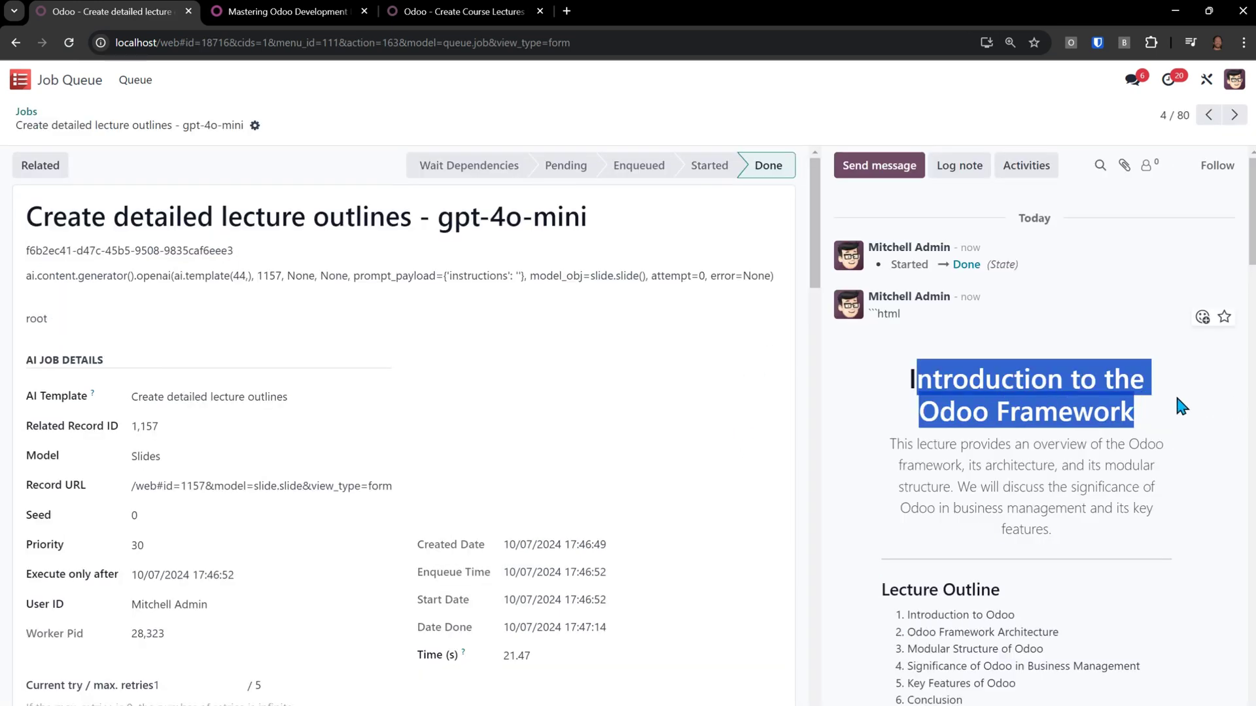
{"action": "left_click", "coordinate": [1175, 398]}
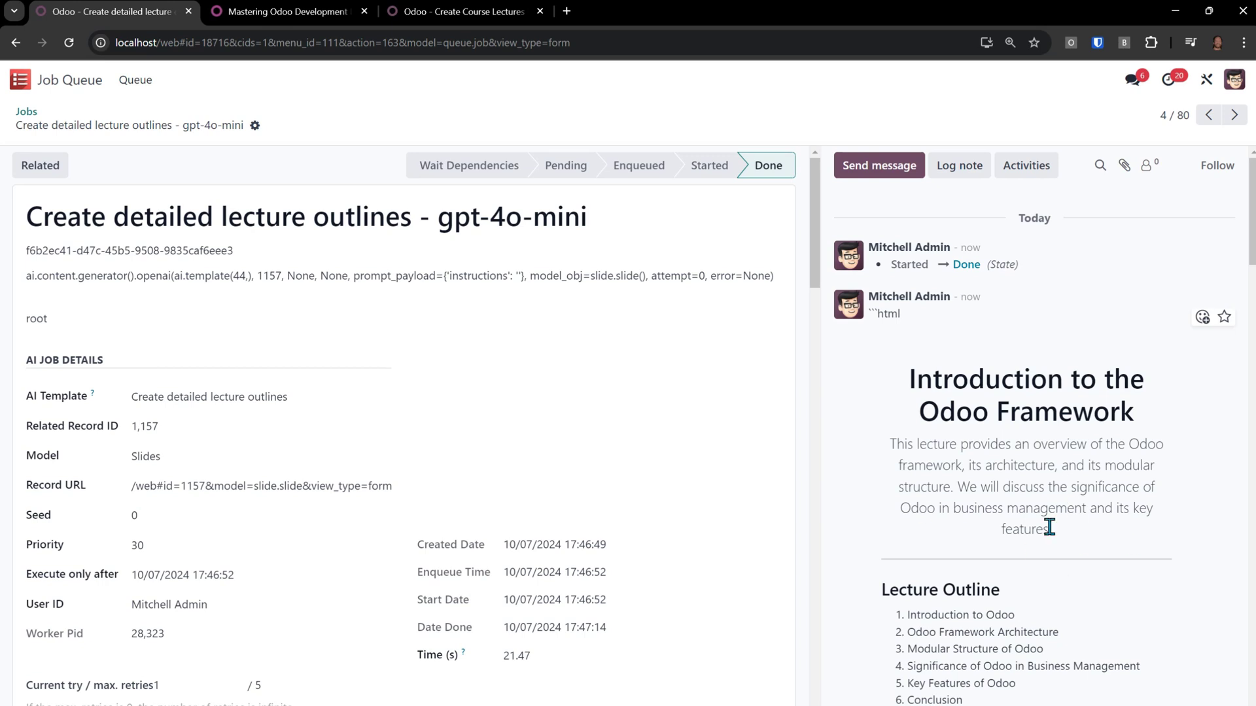
{"action": "scroll", "coordinate": [1050, 527], "scroll_direction": "down", "scroll_amount": 3}
{"action": "scroll", "coordinate": [904, 471], "scroll_direction": "down", "scroll_amount": 3}
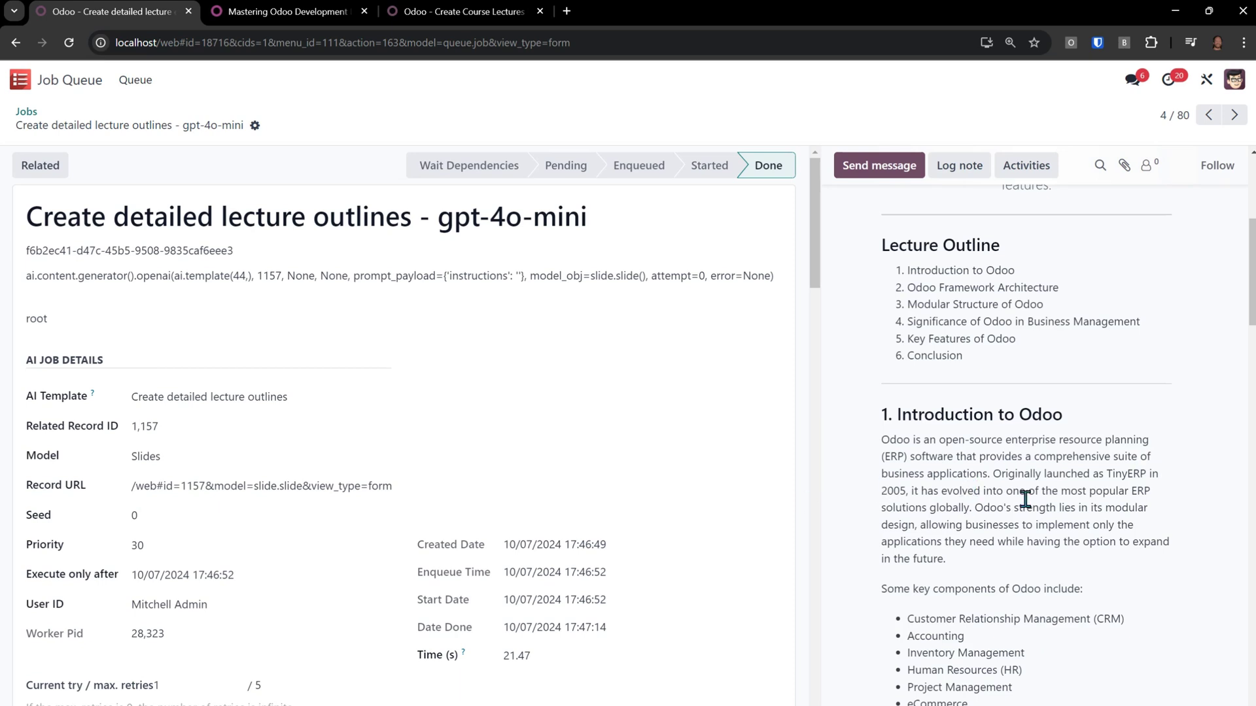
{"action": "scroll", "coordinate": [1006, 568], "scroll_direction": "down", "scroll_amount": 10}
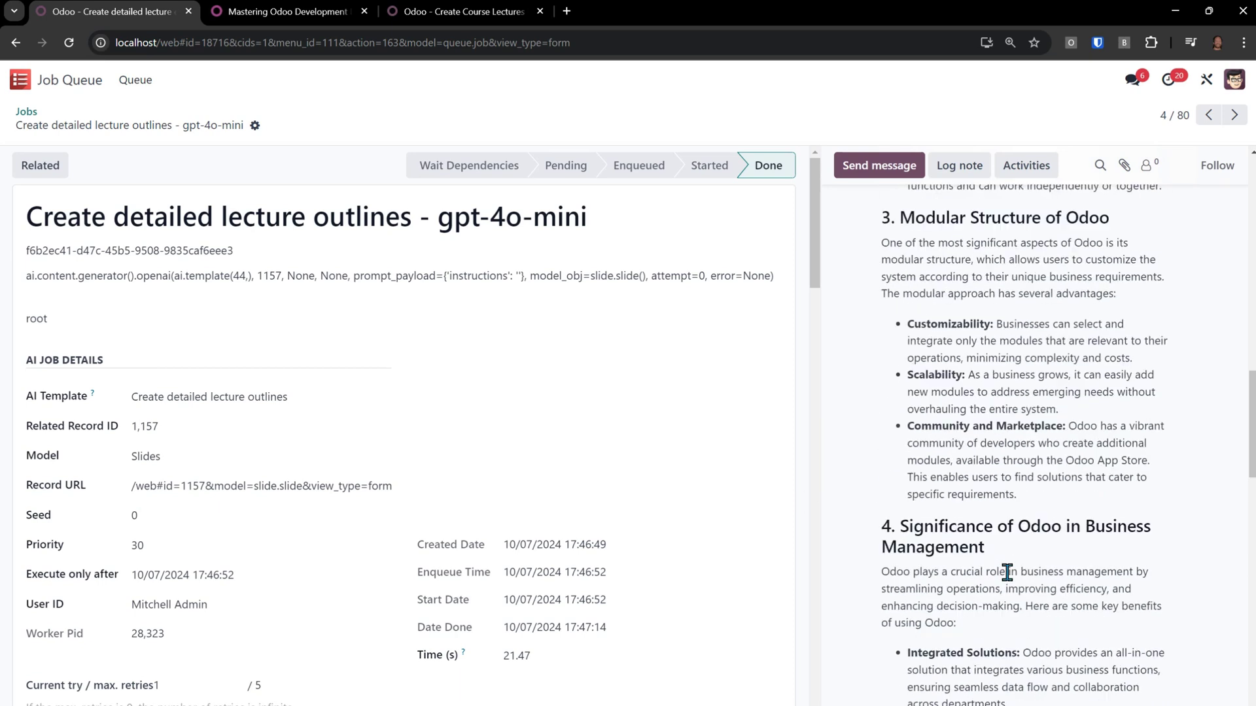
{"action": "scroll", "coordinate": [1007, 573], "scroll_direction": "down", "scroll_amount": 5}
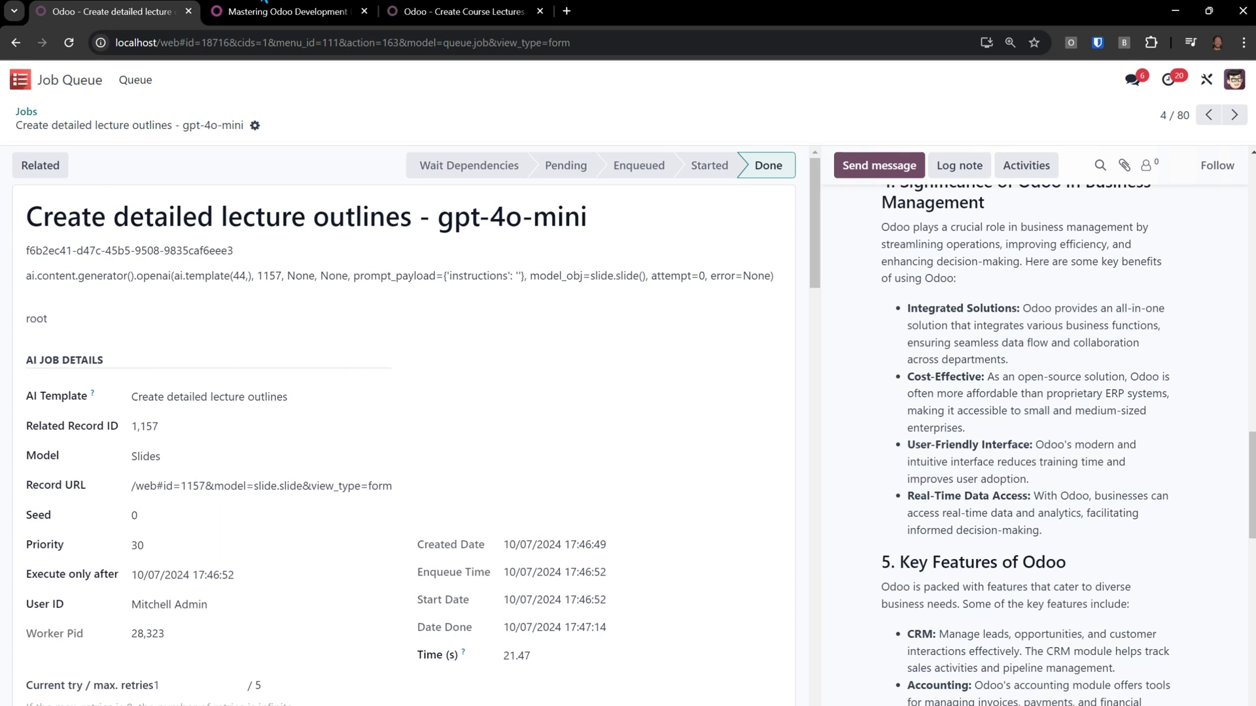
Step: Glance at the course's public website page and the earlier course-lectures job, then return to the outline job
{"action": "left_click", "coordinate": [256, 11]}
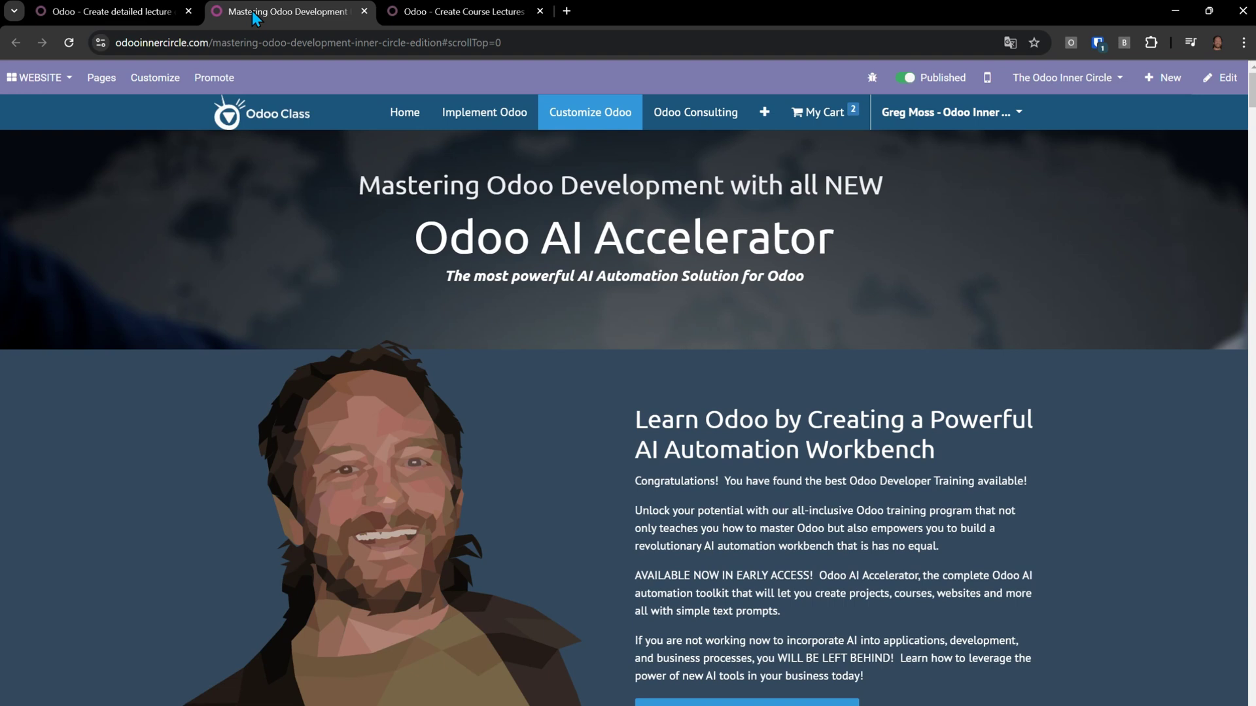
{"action": "left_click", "coordinate": [429, 13]}
{"action": "left_click", "coordinate": [132, 15]}
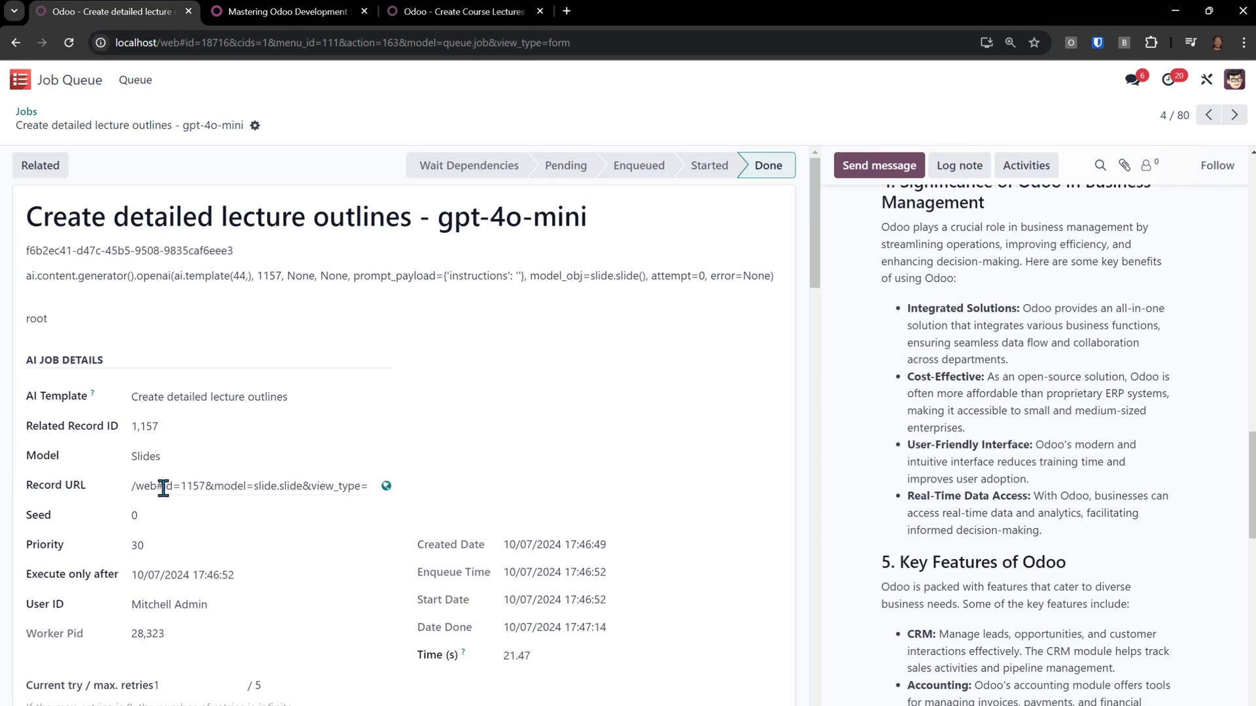
Step: Read the six-part outline in the Introduction to the Odoo Framework lecture's description, then go home
{"action": "left_click", "coordinate": [386, 486]}
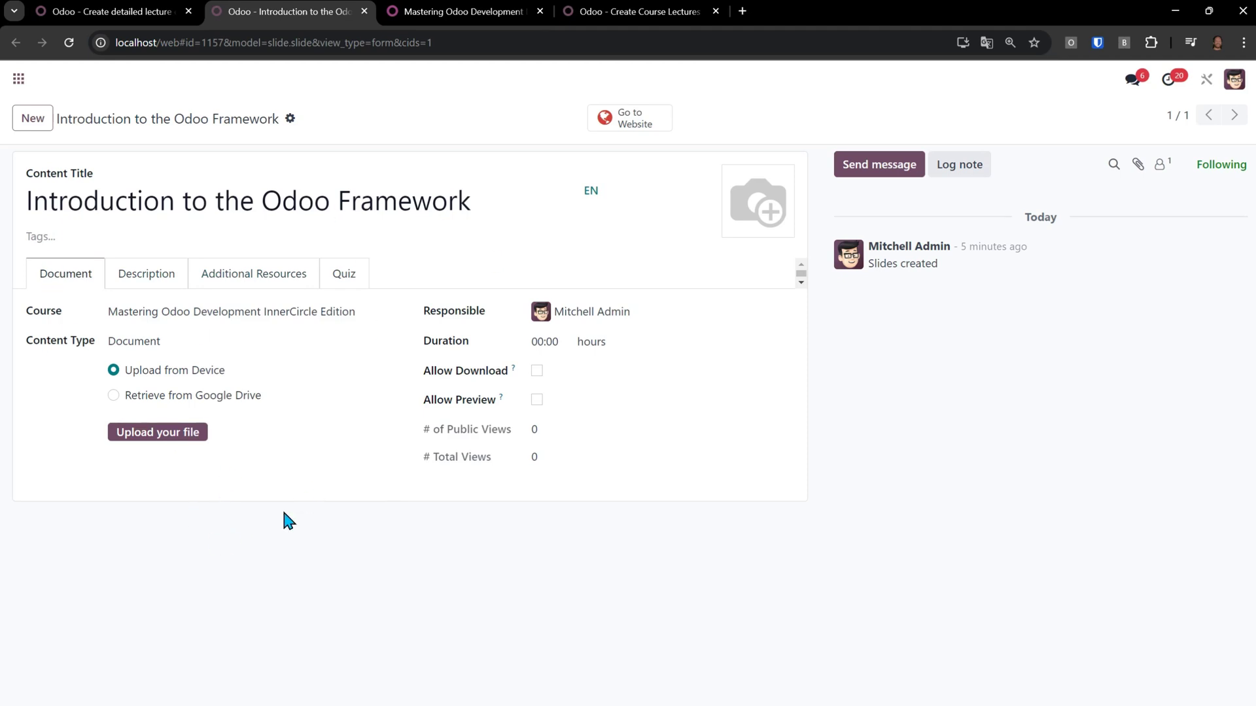
{"action": "left_click", "coordinate": [172, 278]}
{"action": "scroll", "coordinate": [316, 356], "scroll_direction": "down", "scroll_amount": 4}
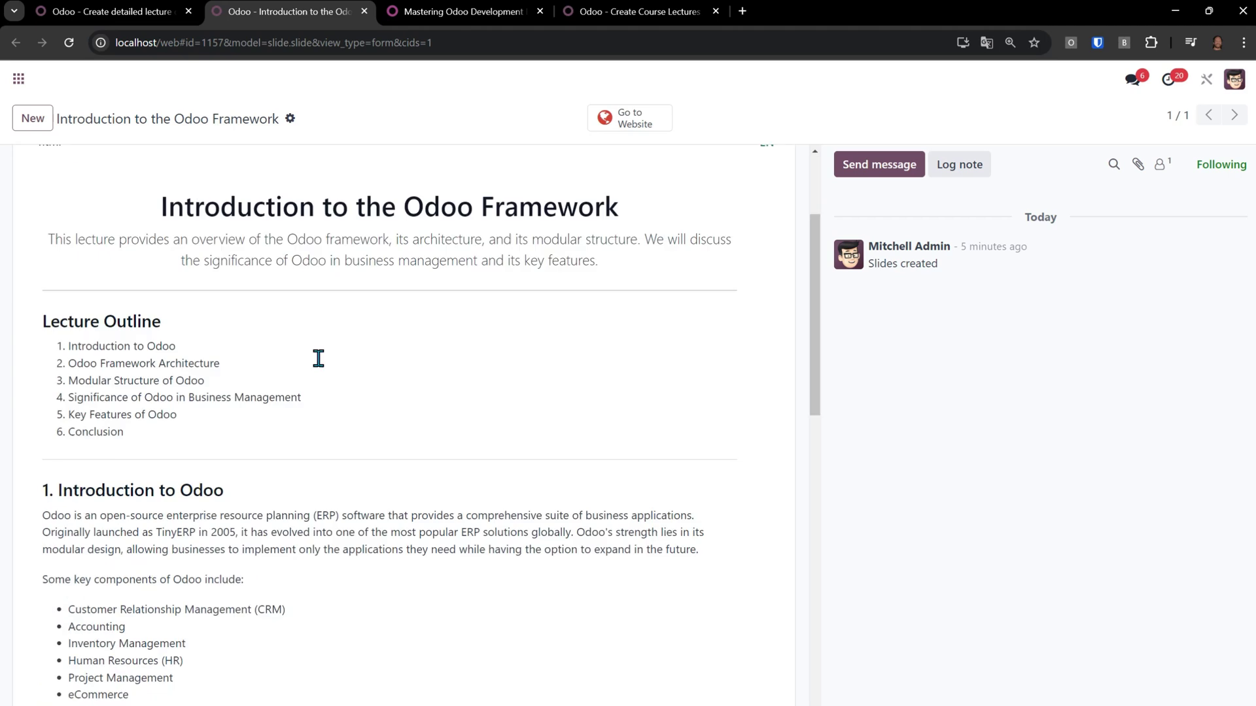
{"action": "scroll", "coordinate": [395, 446], "scroll_direction": "down", "scroll_amount": 2}
{"action": "scroll", "coordinate": [433, 497], "scroll_direction": "down", "scroll_amount": 5}
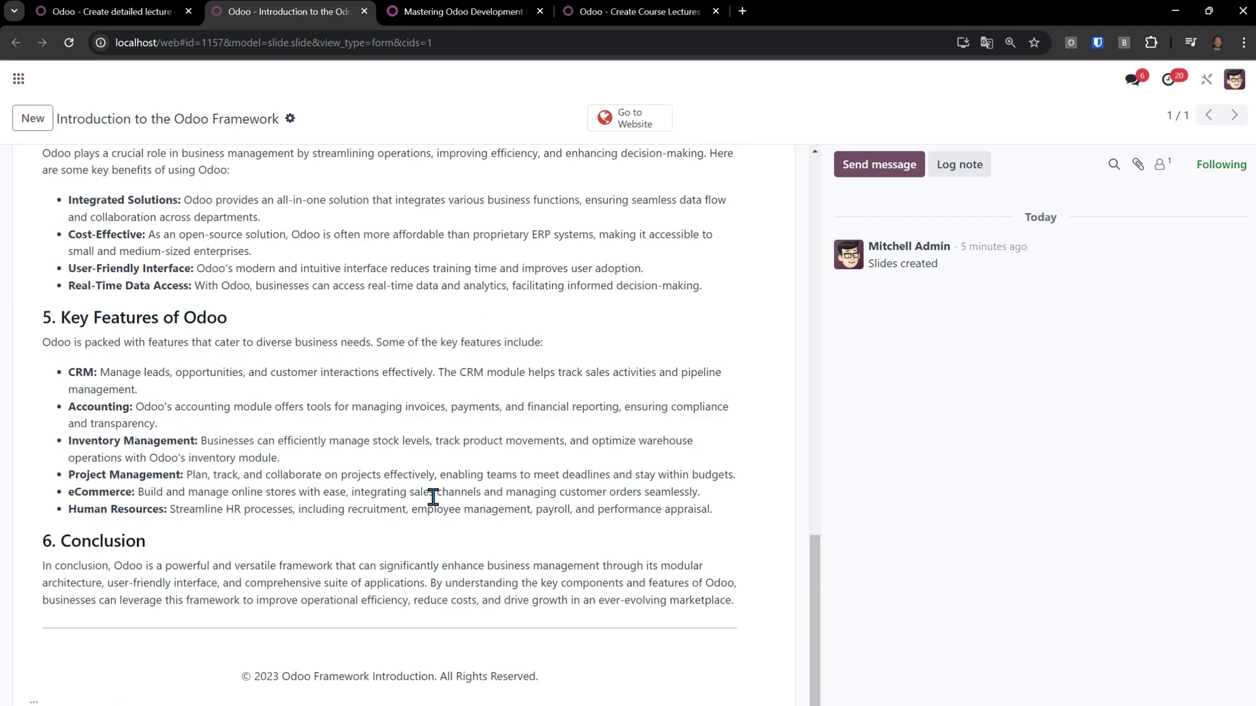
{"action": "scroll", "coordinate": [433, 497], "scroll_direction": "up", "scroll_amount": 12}
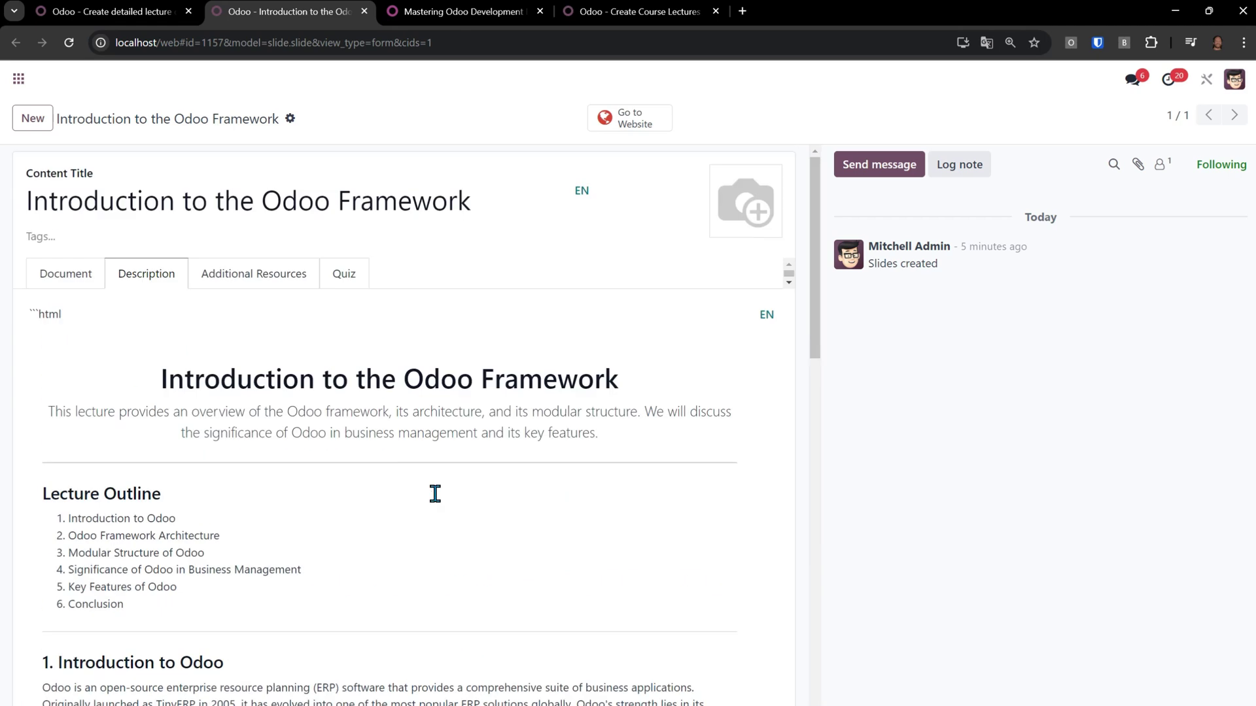
{"action": "left_click", "coordinate": [19, 80]}
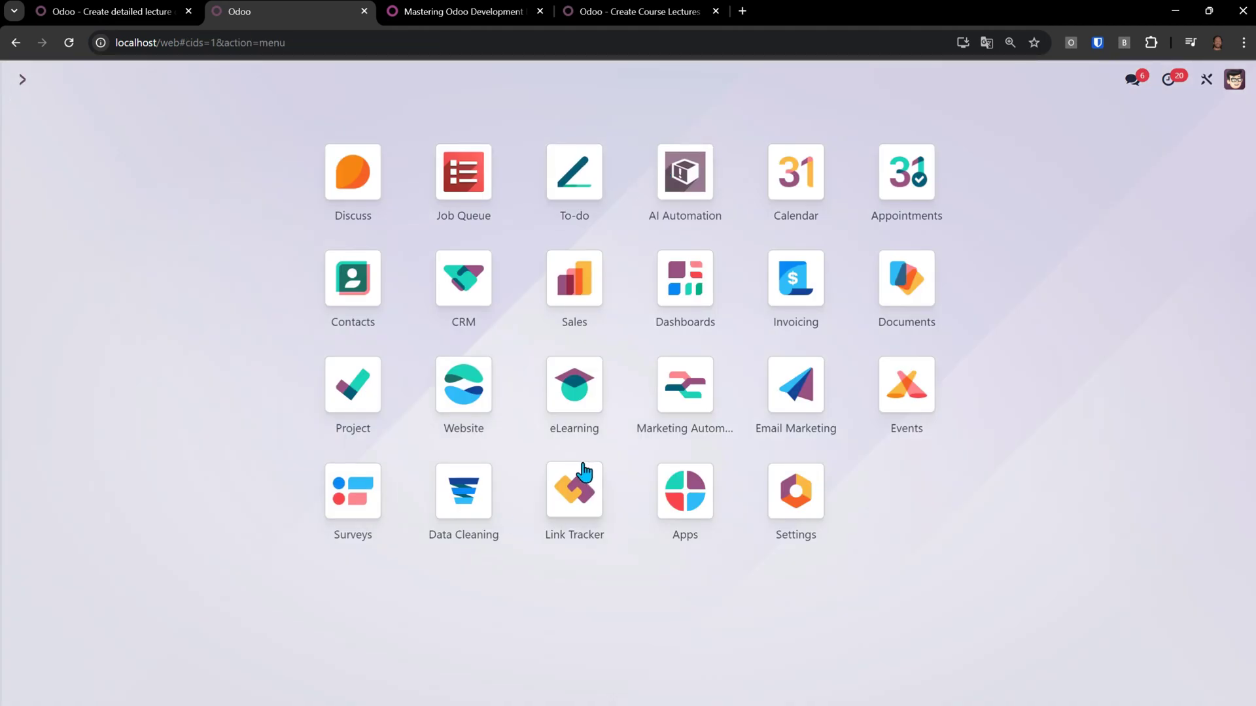
Step: In the Mastering Odoo Development InnerCircle Edition course, open Creating Models in Odoo's description and highlight its model class example
{"action": "left_click", "coordinate": [573, 411]}
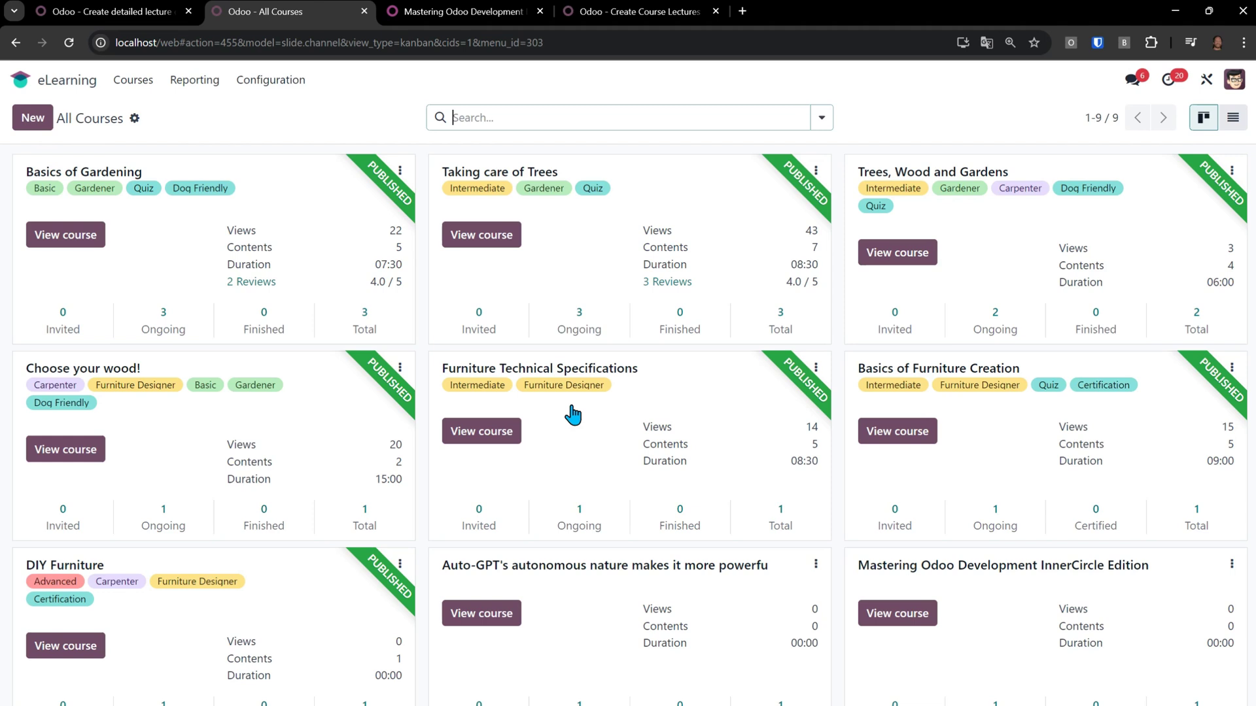
{"action": "left_click", "coordinate": [1022, 588]}
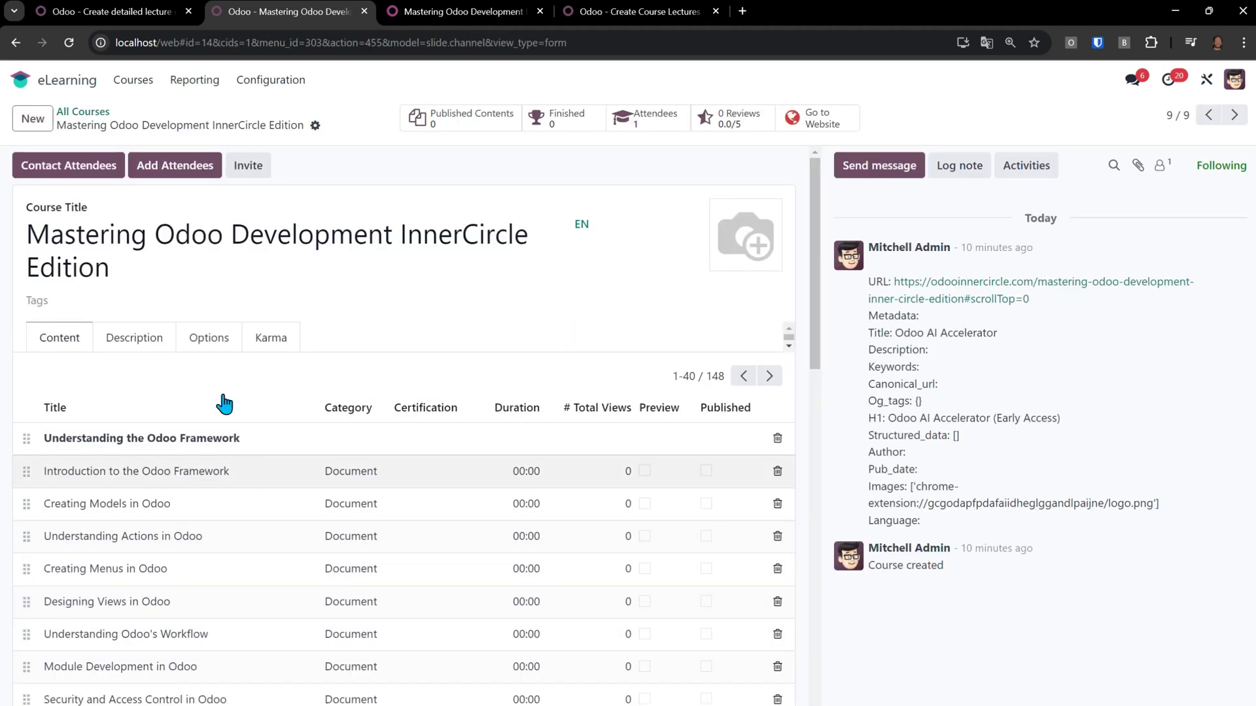
{"action": "left_click", "coordinate": [104, 507]}
{"action": "left_click", "coordinate": [361, 352]}
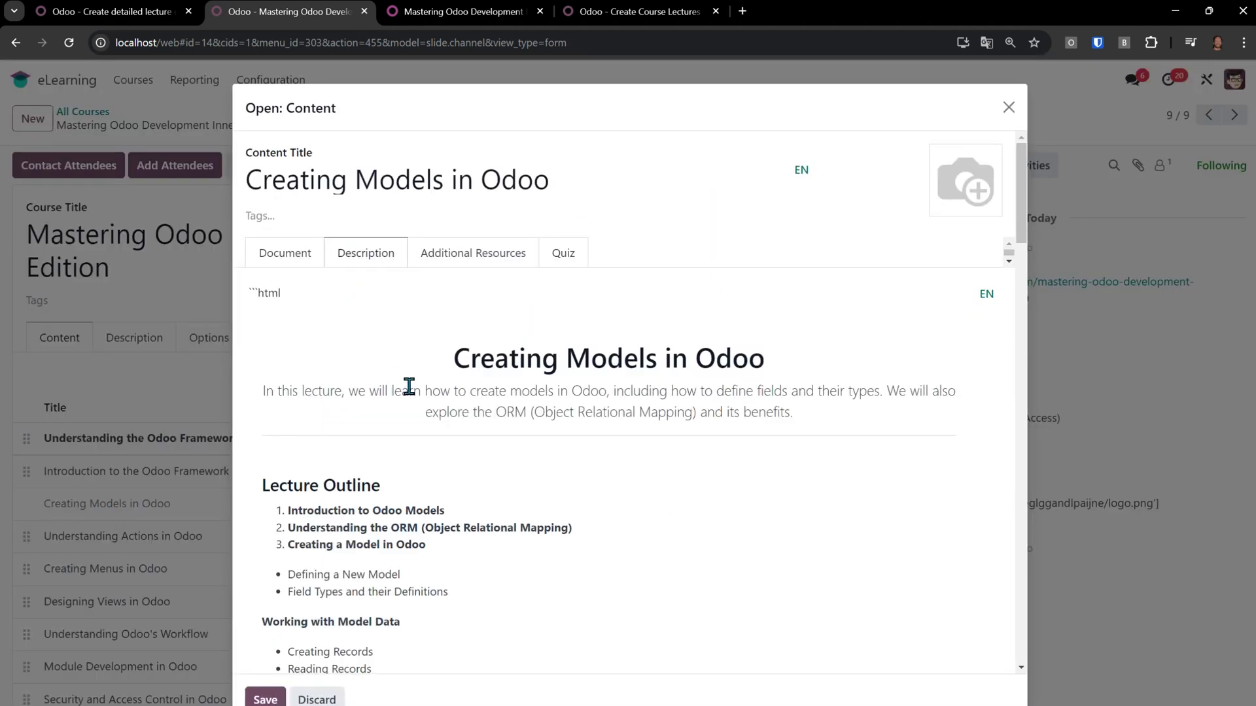
{"action": "scroll", "coordinate": [546, 454], "scroll_direction": "down", "scroll_amount": 15}
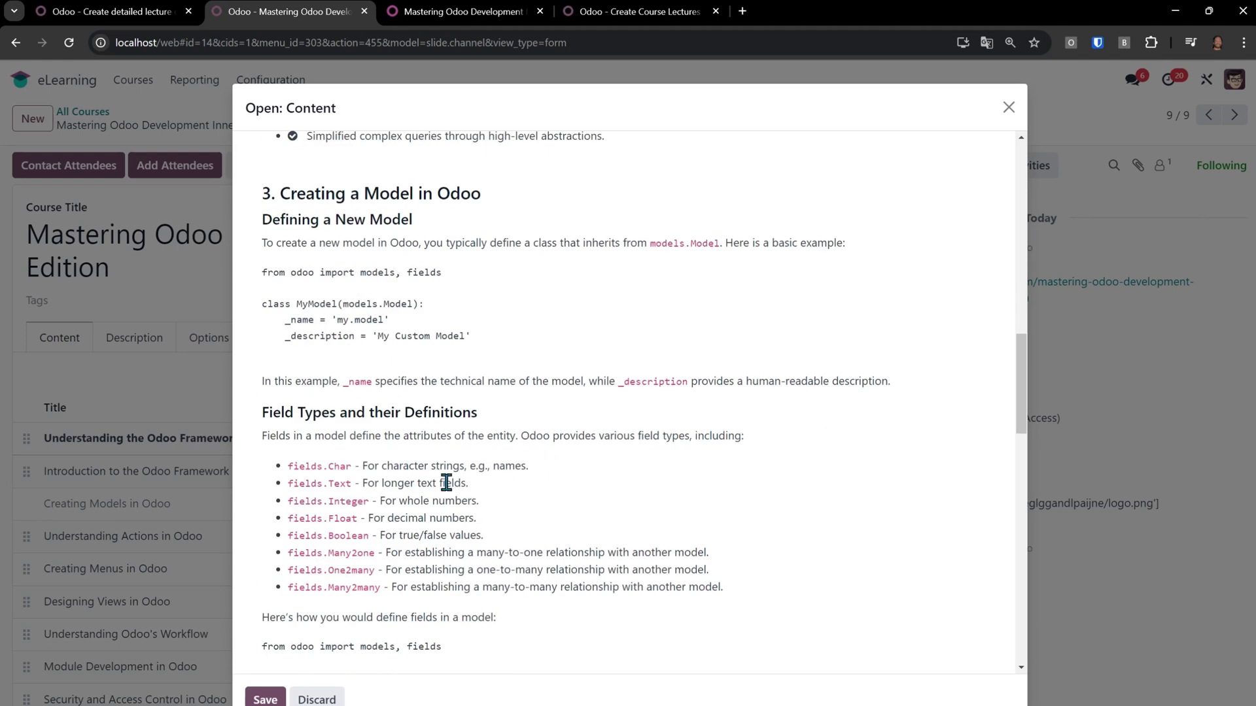
{"action": "left_click_drag", "start_coordinate": [268, 304], "coordinate": [471, 337]}
{"action": "left_click", "coordinate": [519, 381]}
Step: Review the Creating Models in Odoo outline's field-type list and remaining sections, then close the lecture
{"action": "left_click_drag", "start_coordinate": [264, 469], "coordinate": [535, 588]}
{"action": "left_click", "coordinate": [797, 559]}
{"action": "scroll", "coordinate": [576, 556], "scroll_direction": "down", "scroll_amount": 5}
{"action": "scroll", "coordinate": [576, 556], "scroll_direction": "down", "scroll_amount": 5}
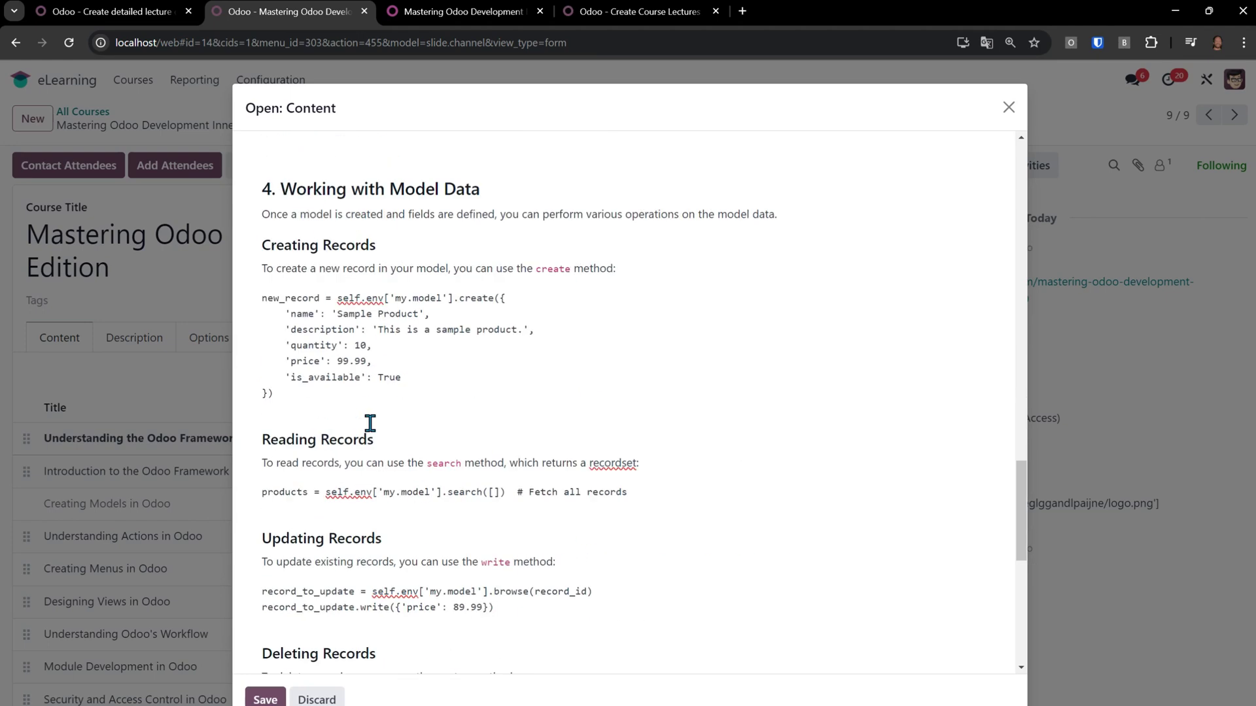
{"action": "scroll", "coordinate": [336, 286], "scroll_direction": "down", "scroll_amount": 8}
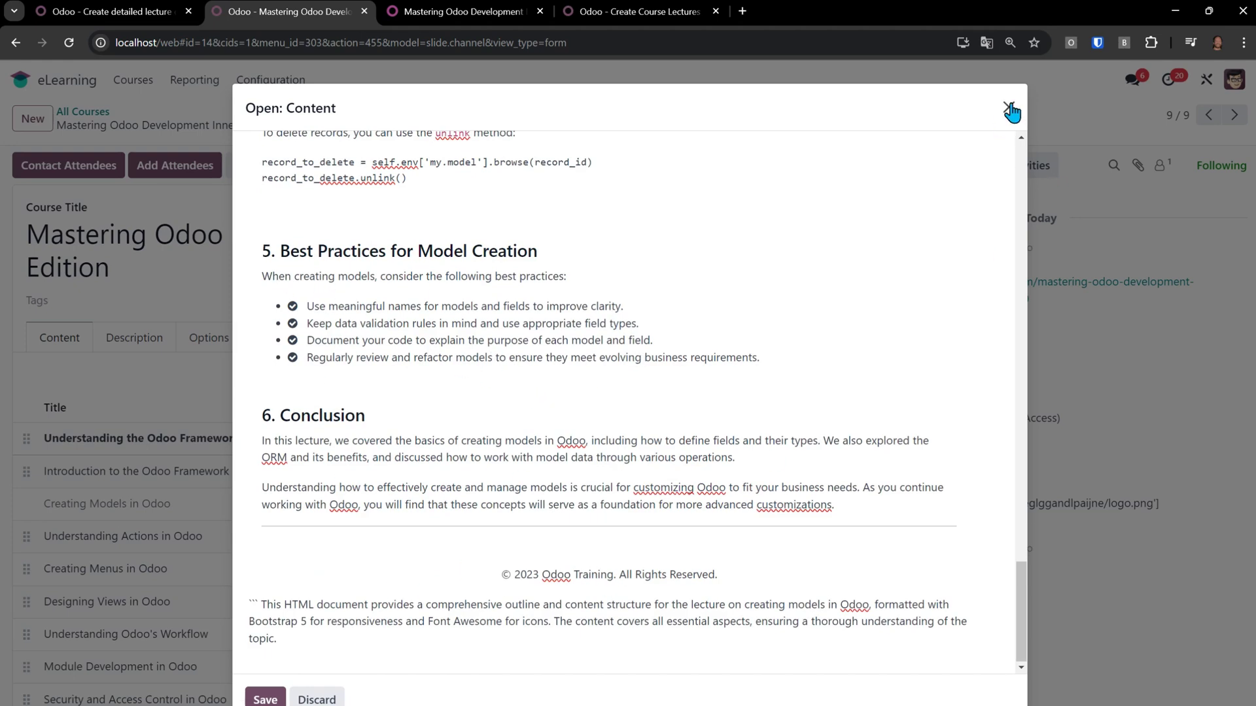
{"action": "left_click", "coordinate": [1011, 111]}
Step: Check the generated outline of the Understanding Actions in Odoo lecture and return to the course form
{"action": "left_click", "coordinate": [104, 545]}
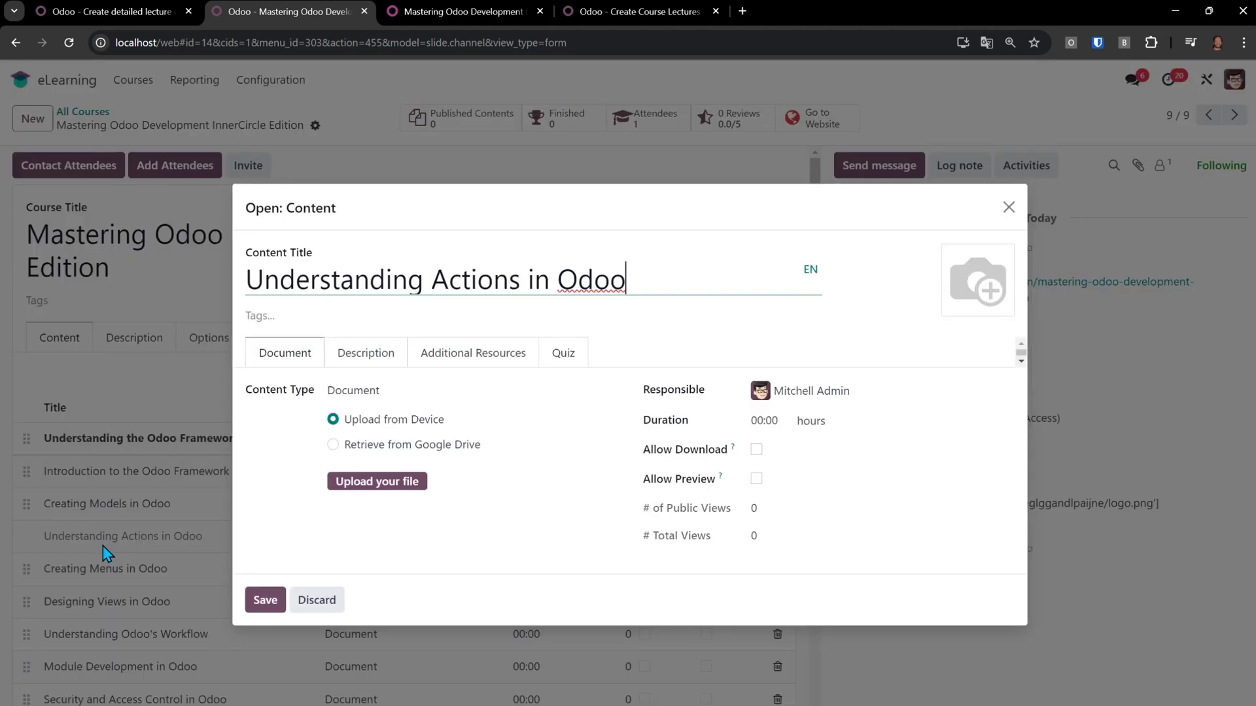
{"action": "left_click", "coordinate": [360, 357]}
{"action": "scroll", "coordinate": [365, 342], "scroll_direction": "down", "scroll_amount": 5}
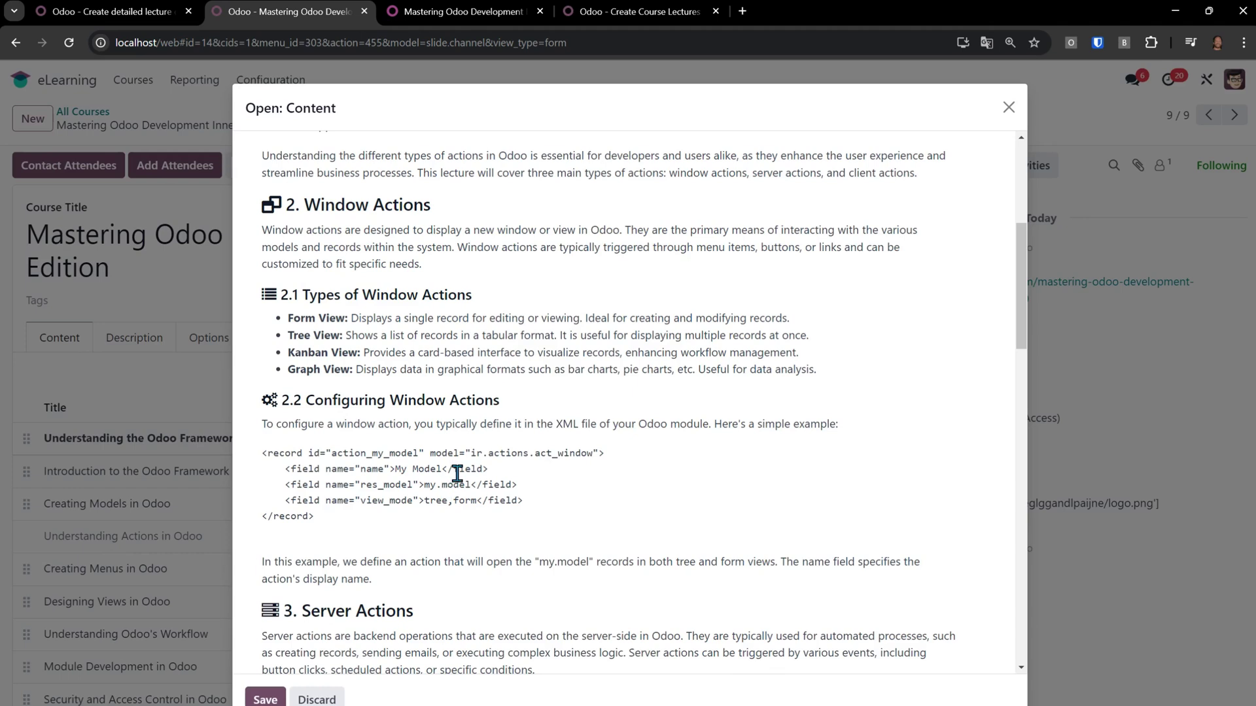
{"action": "scroll", "coordinate": [641, 390], "scroll_direction": "down", "scroll_amount": 3}
{"action": "left_click", "coordinate": [1008, 108]}
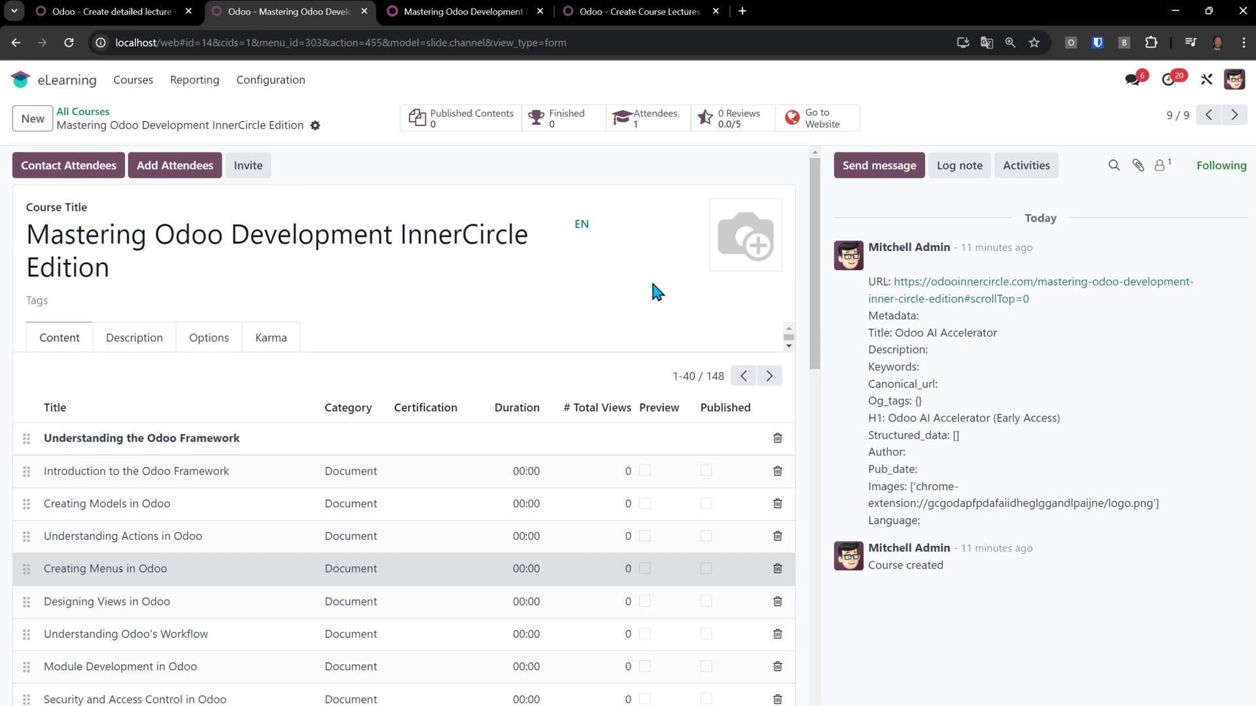